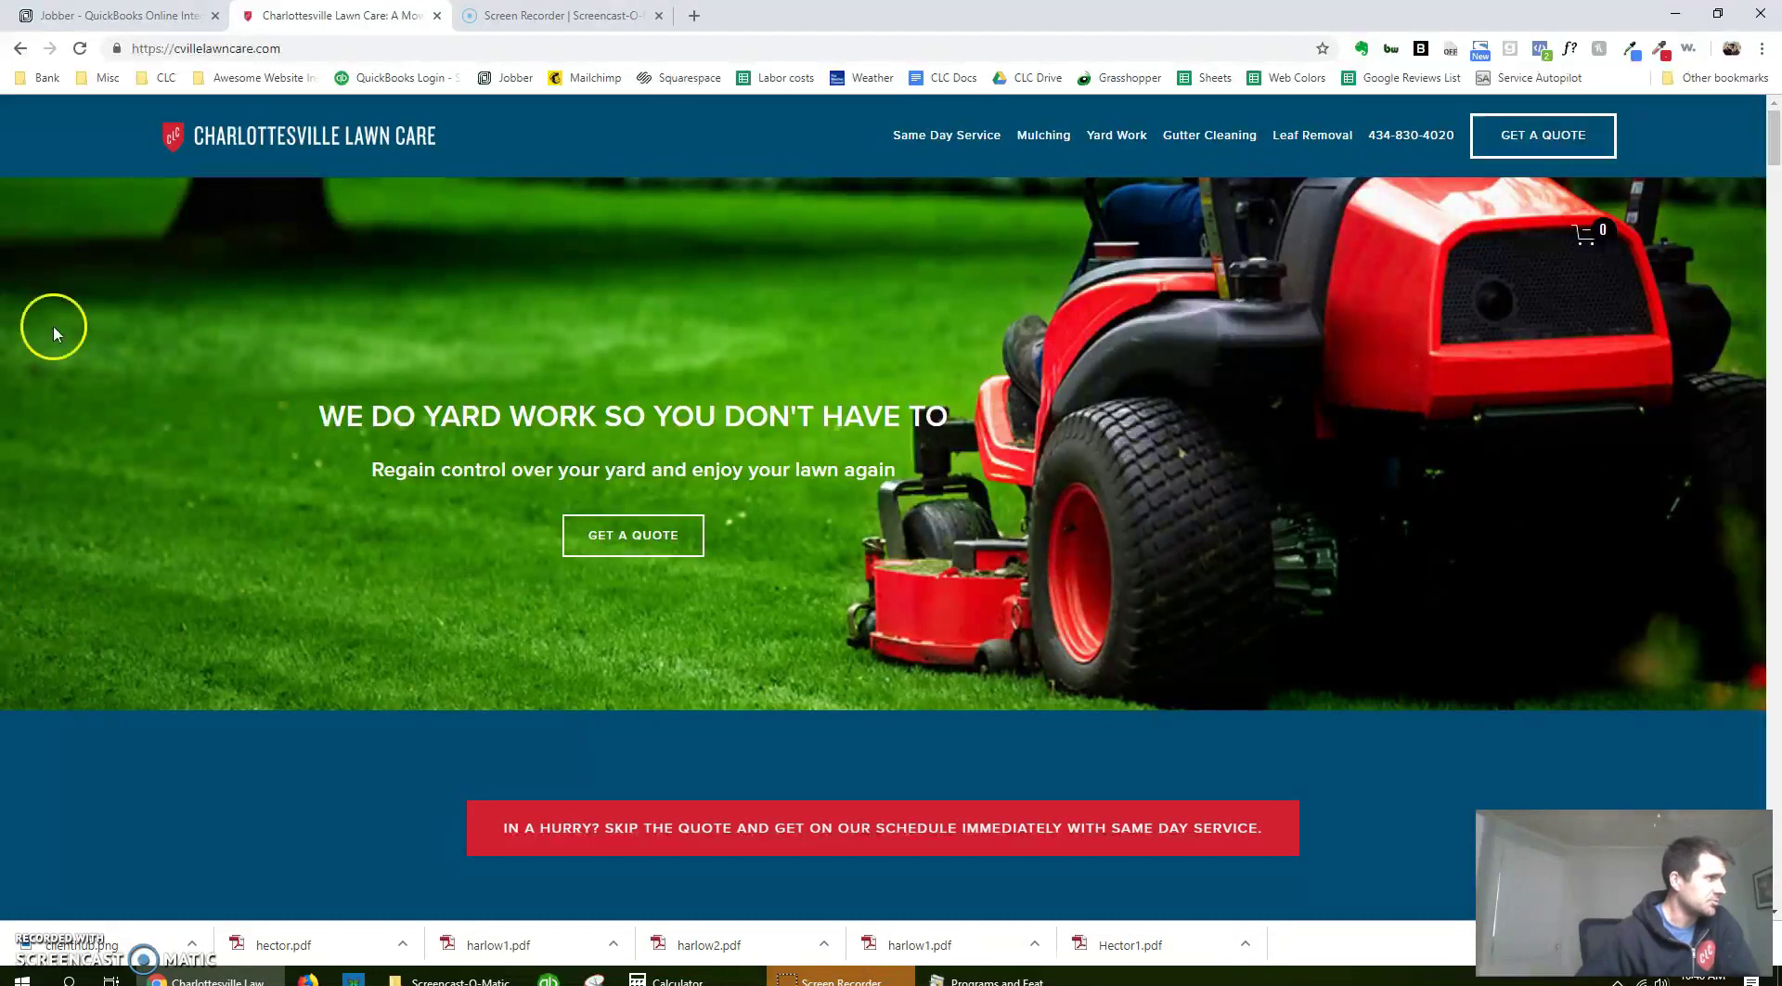
- Switch to Jobber and start a new work request from the dashboard
left_click(106, 14)
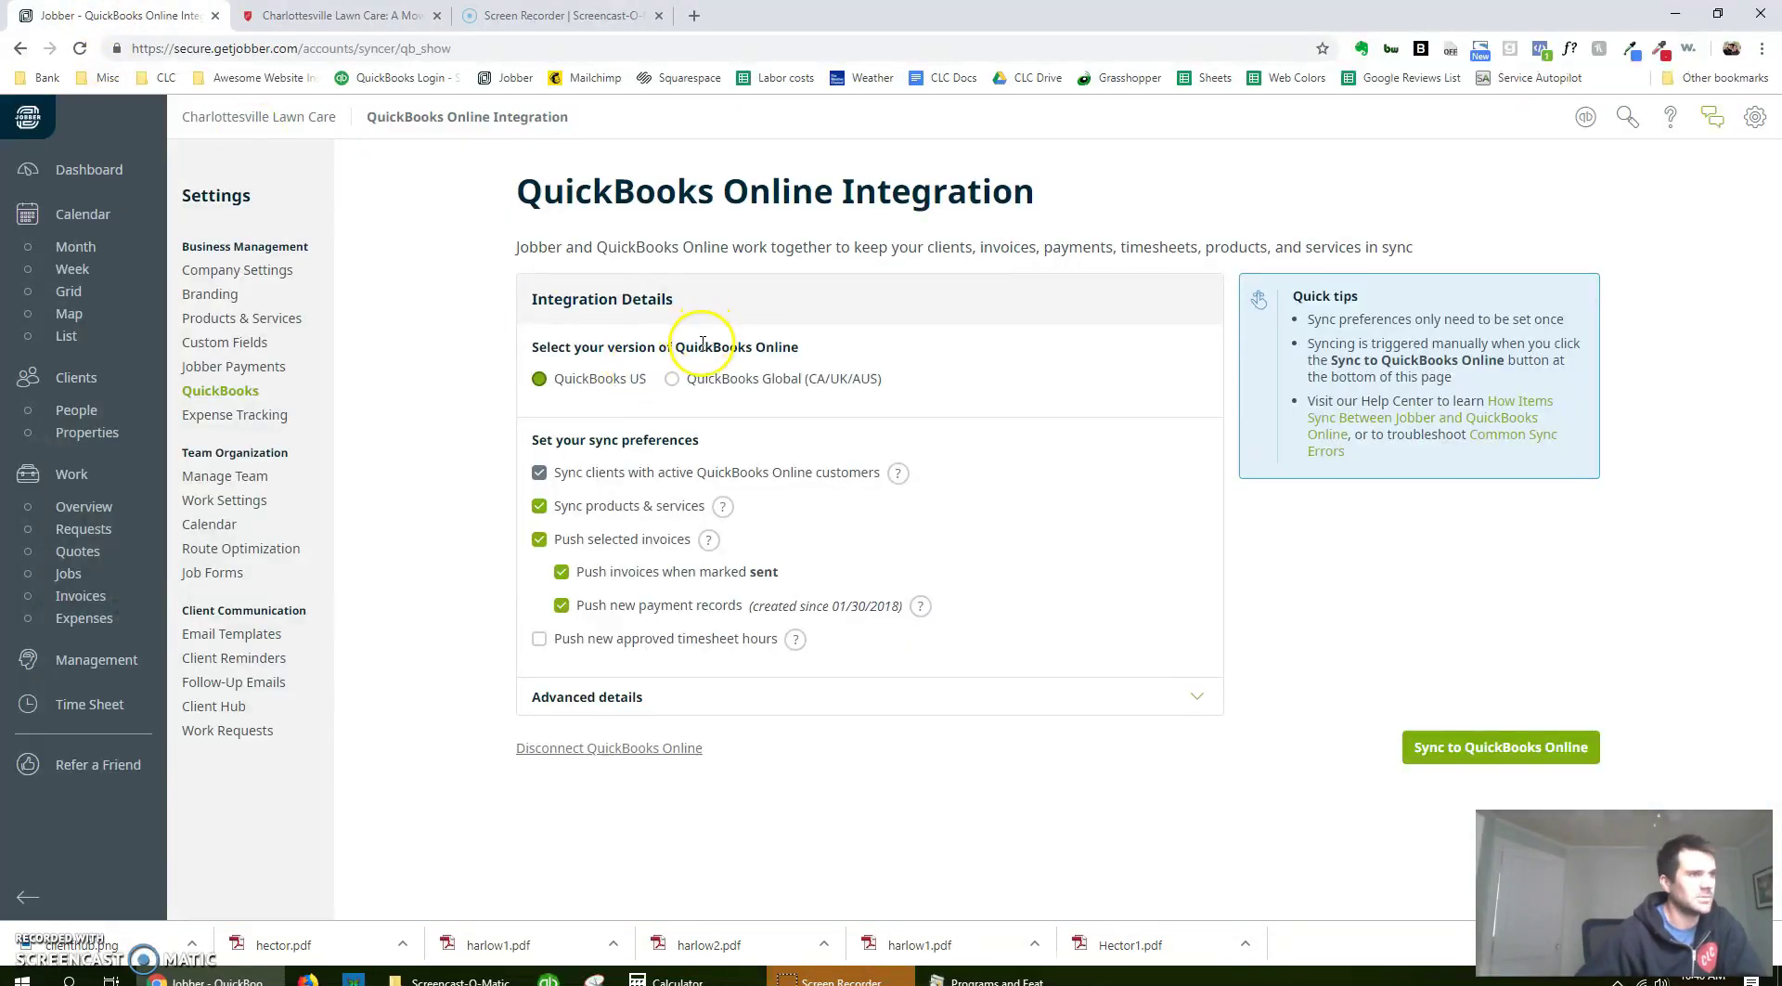
left_click(93, 170)
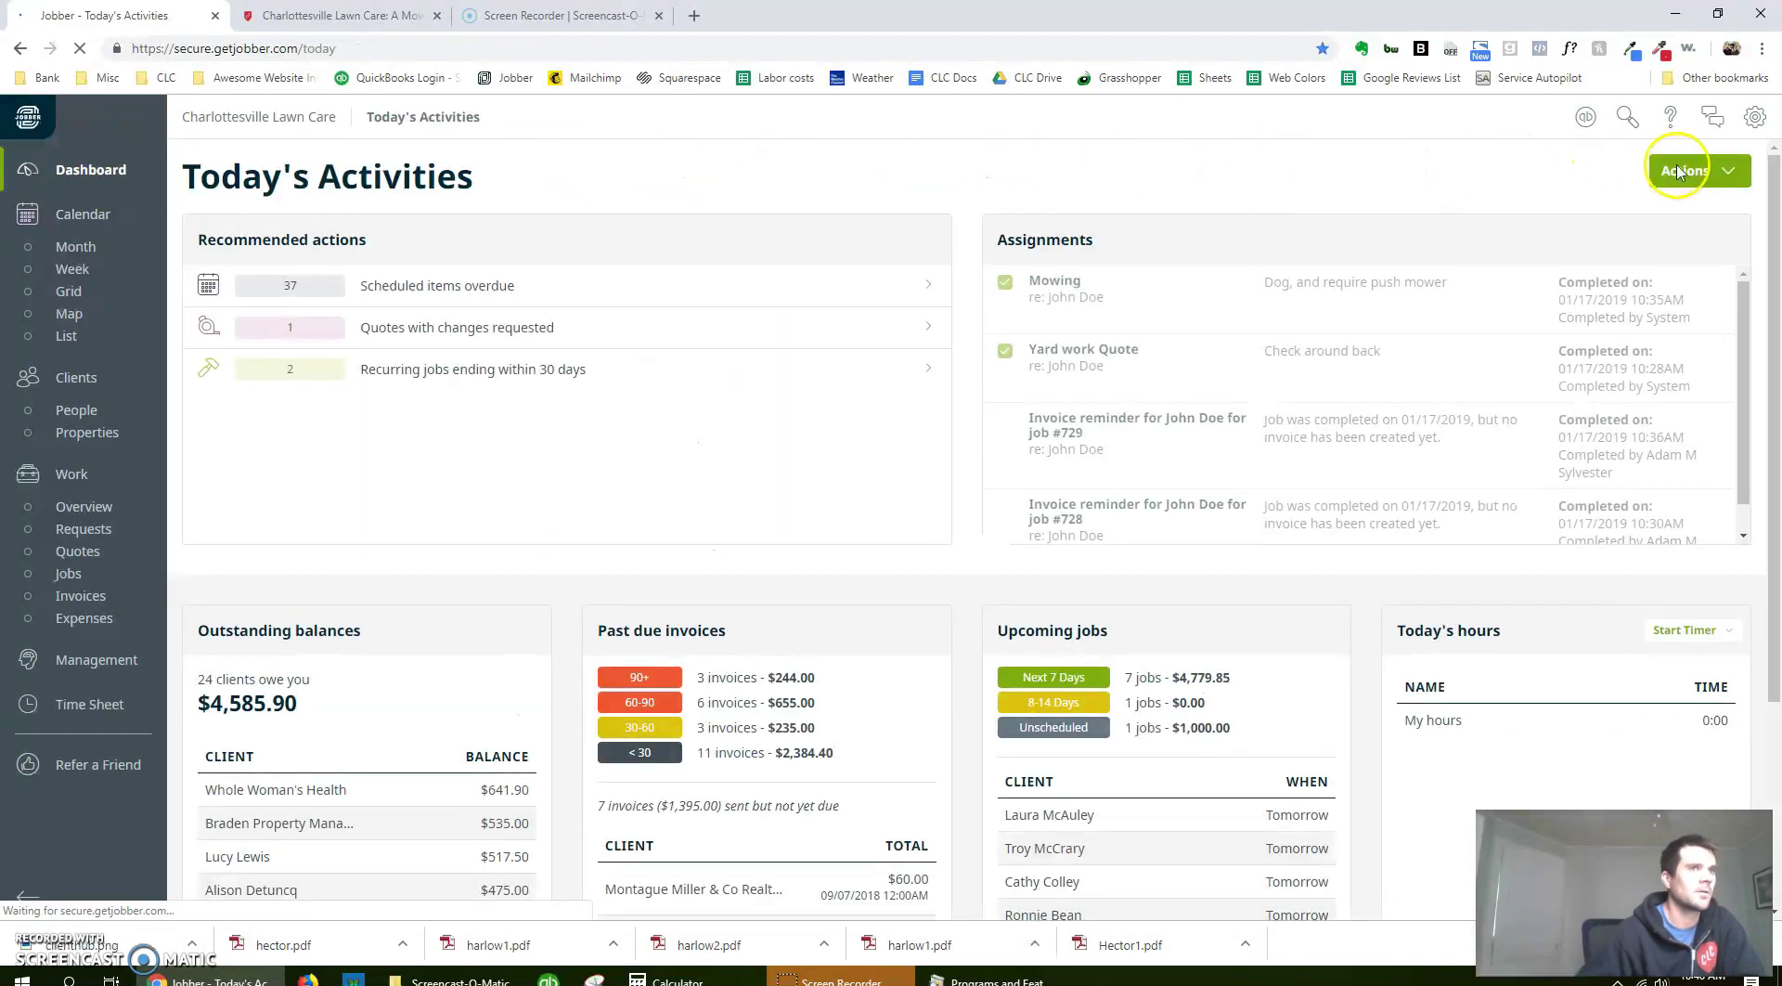
left_click(1715, 172)
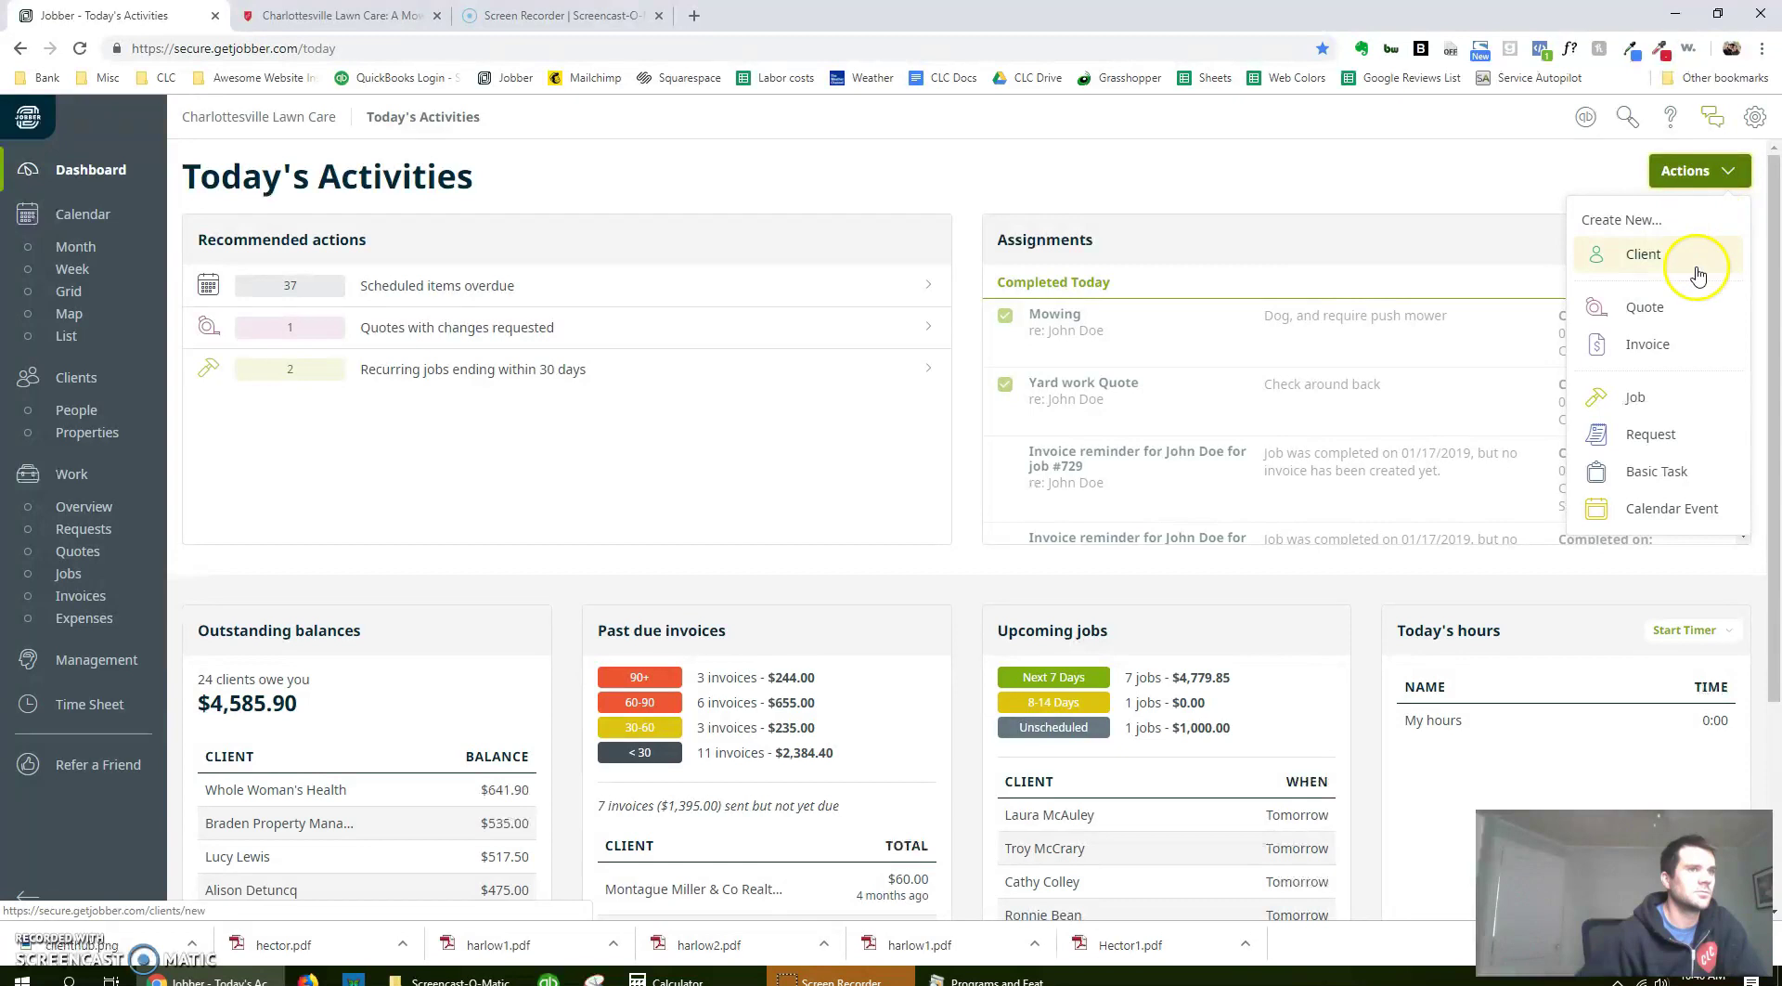
left_click(1674, 440)
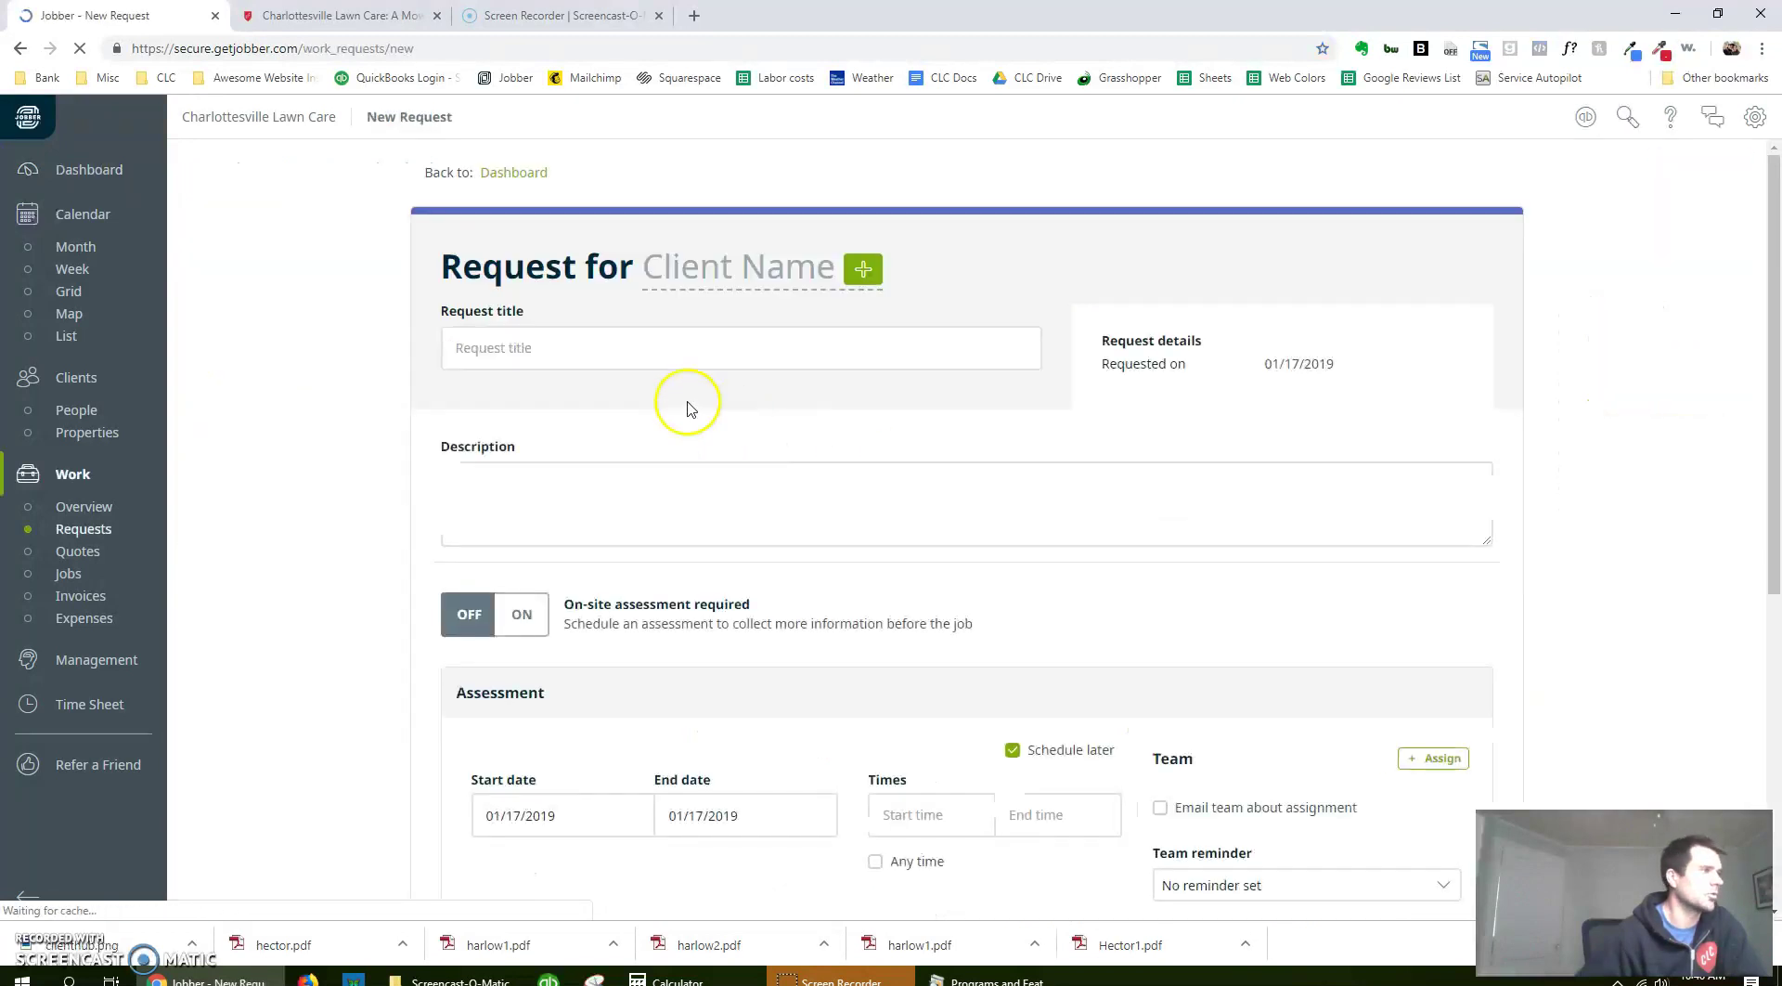
- Create a new client for the request and enter the client's first and last name, phone number and email address
left_click(564, 349)
left_click(700, 268)
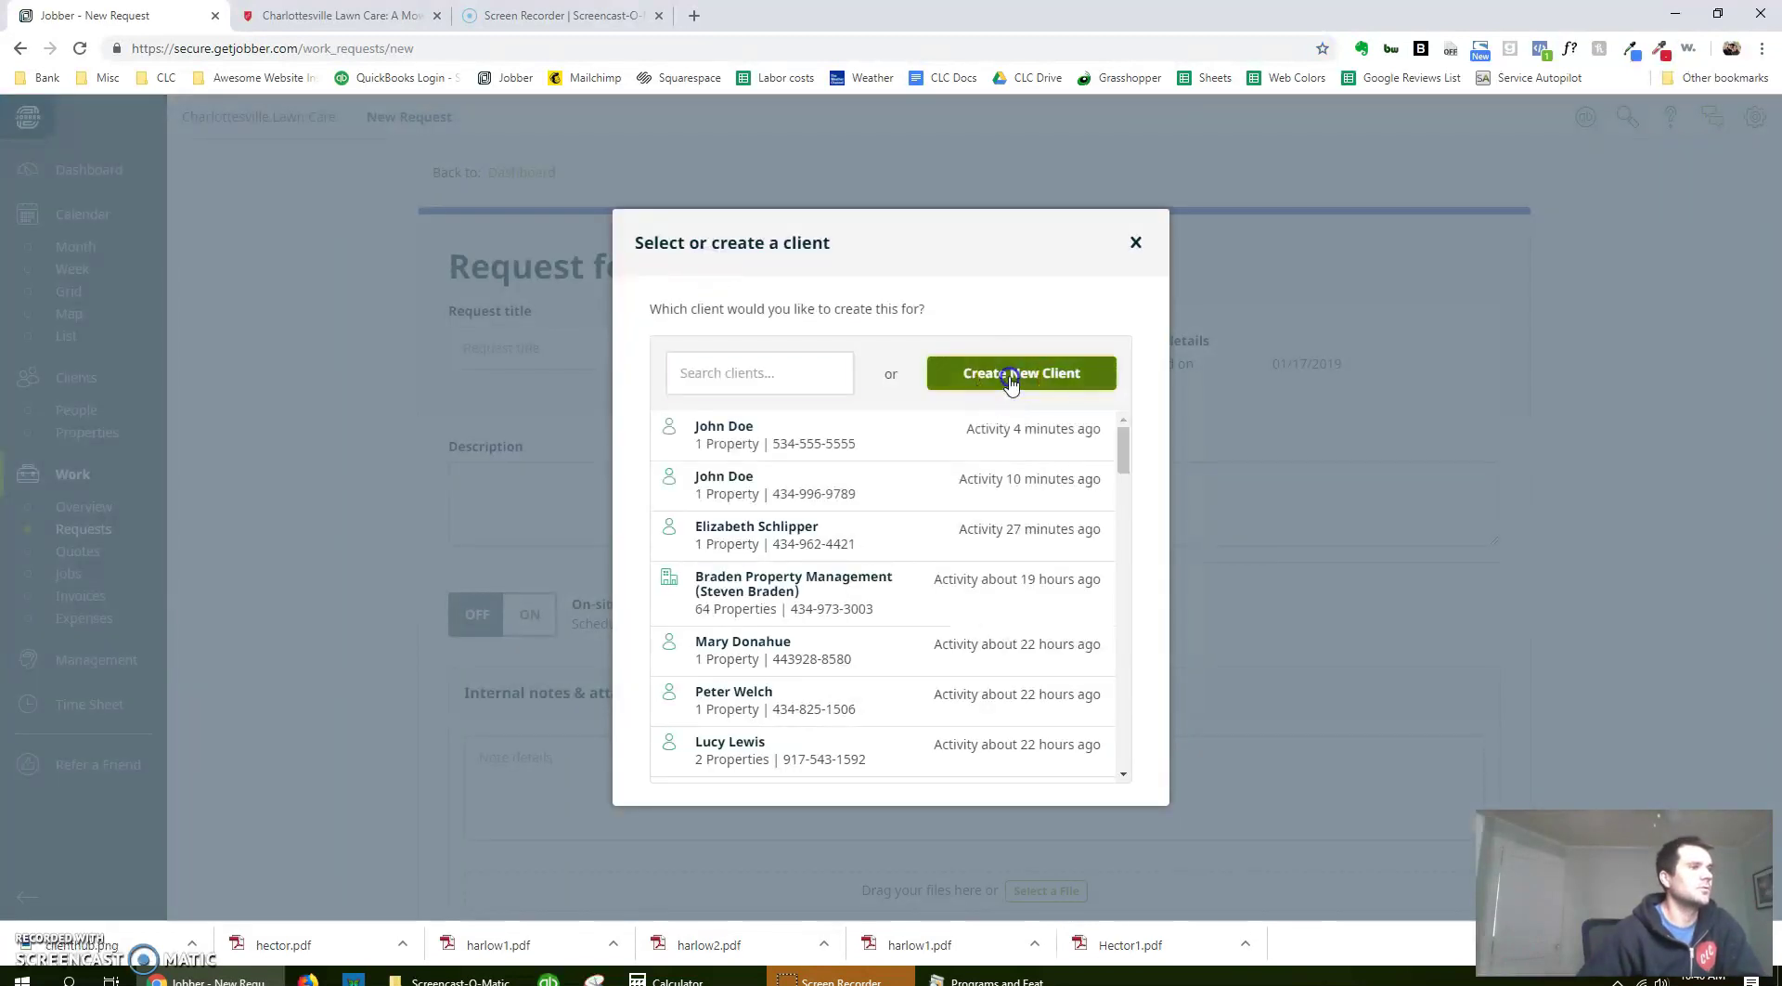
left_click(1014, 371)
left_click(811, 237)
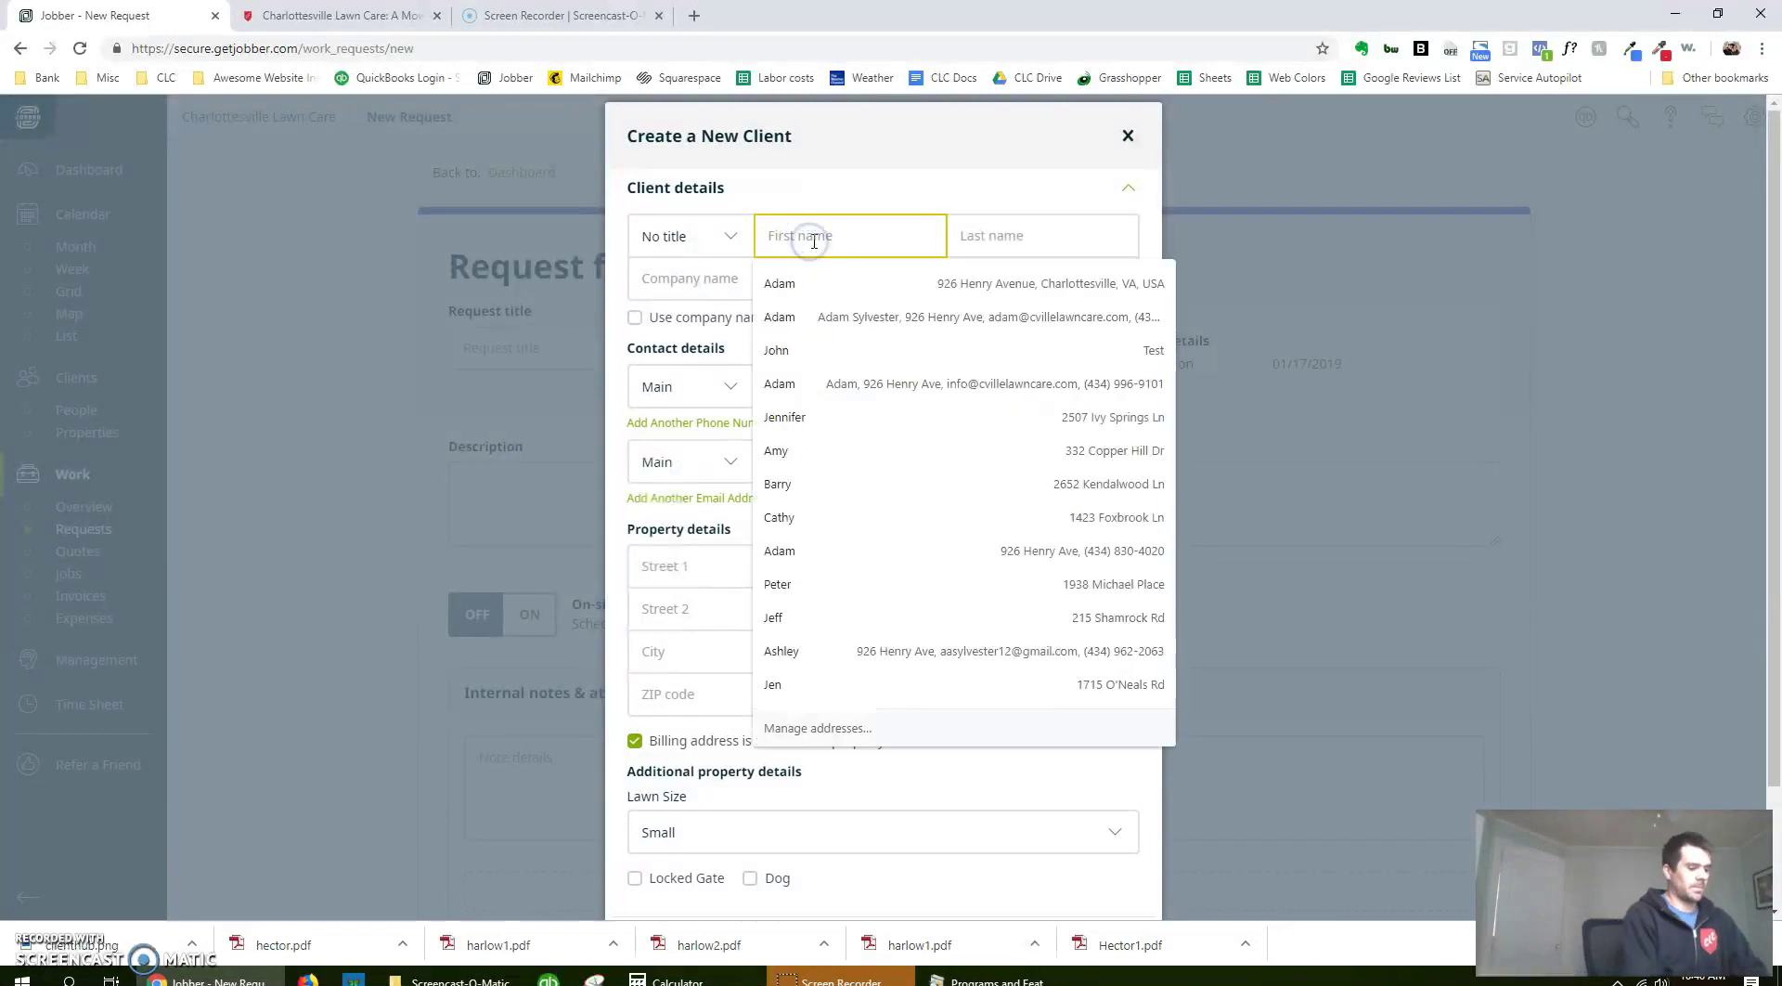
type("John")
key("Tab")
type("Doe")
key("Tab")
key("Tab")
type("555-555-5555")
key("Tab")
type("test")
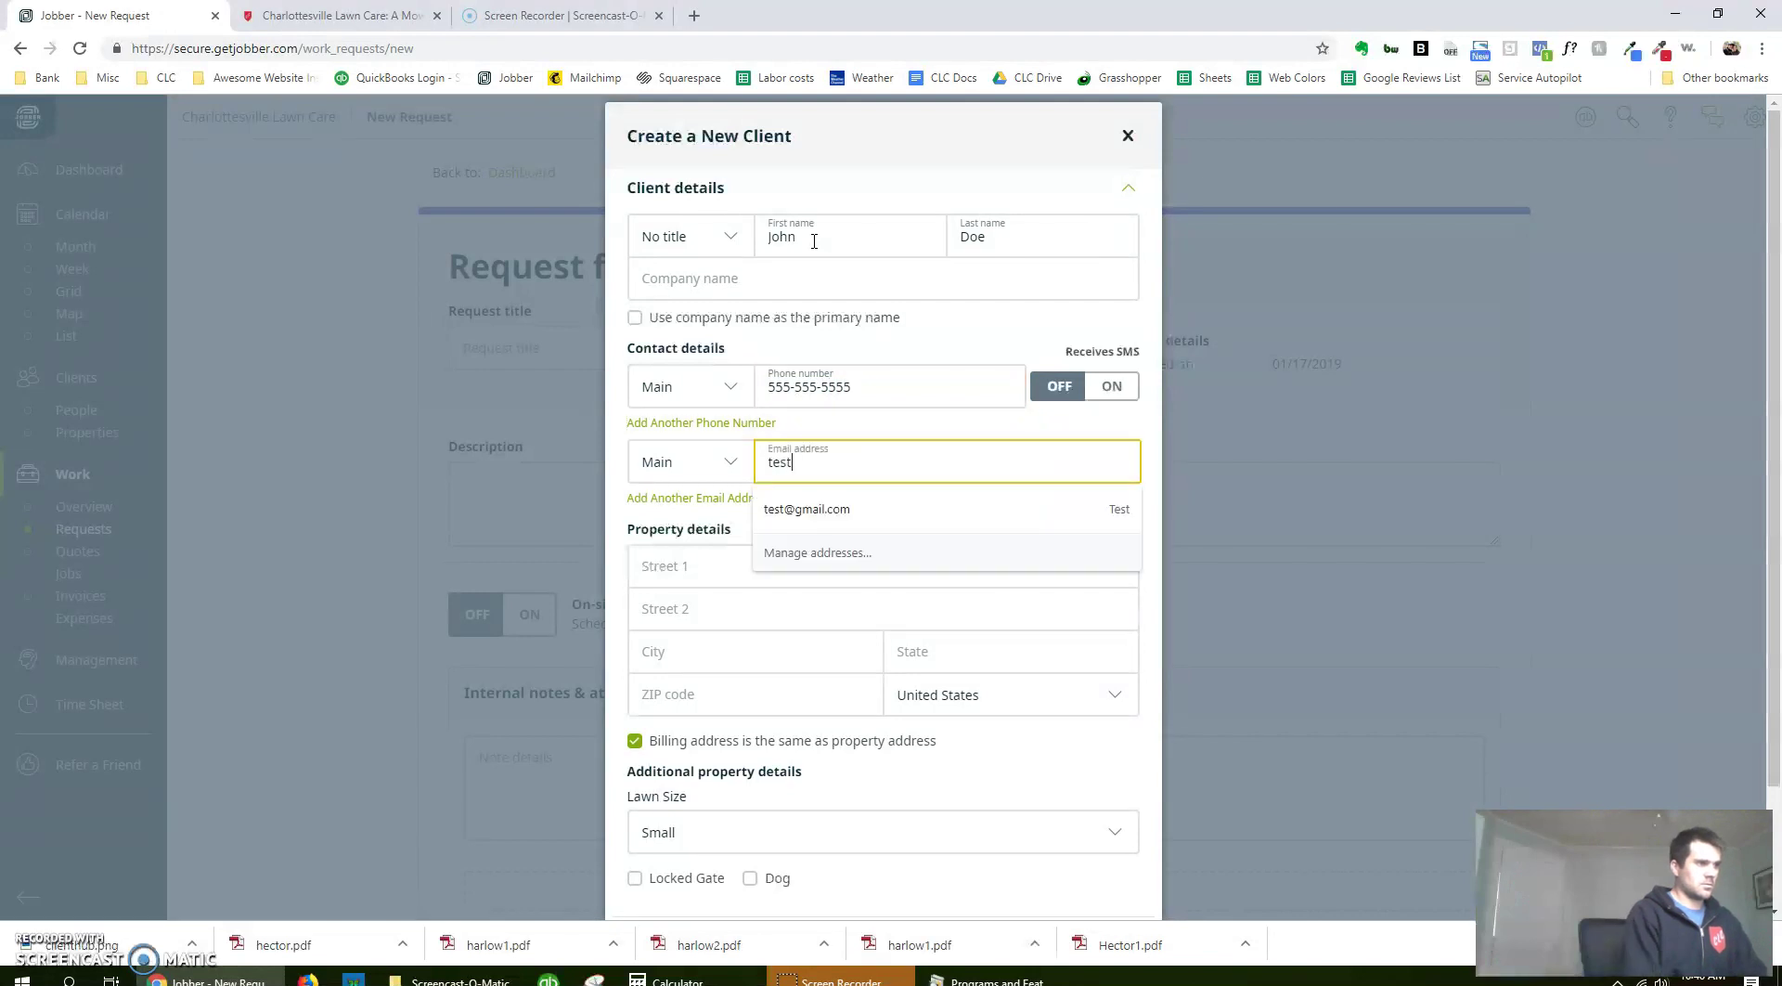
key("Tab")
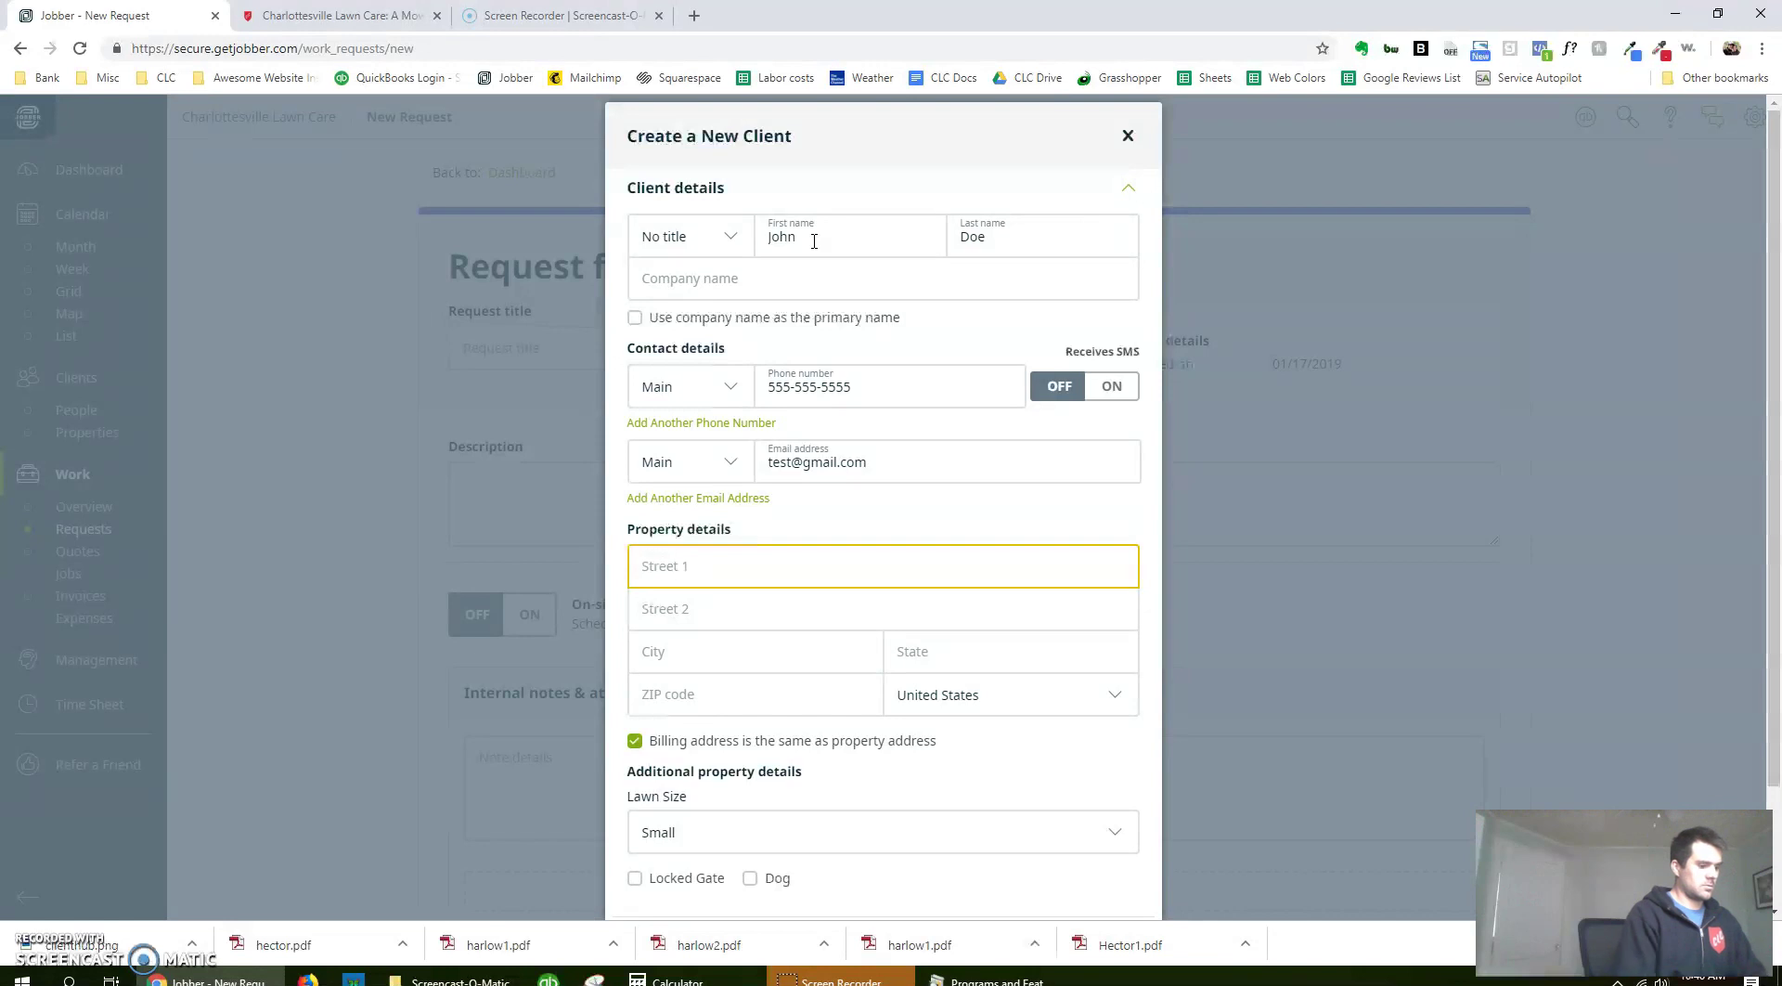
- Fill in the client's property street address, city, state and ZIP code, and save the new client
type("555 Street")
key("Tab")
key("Tab")
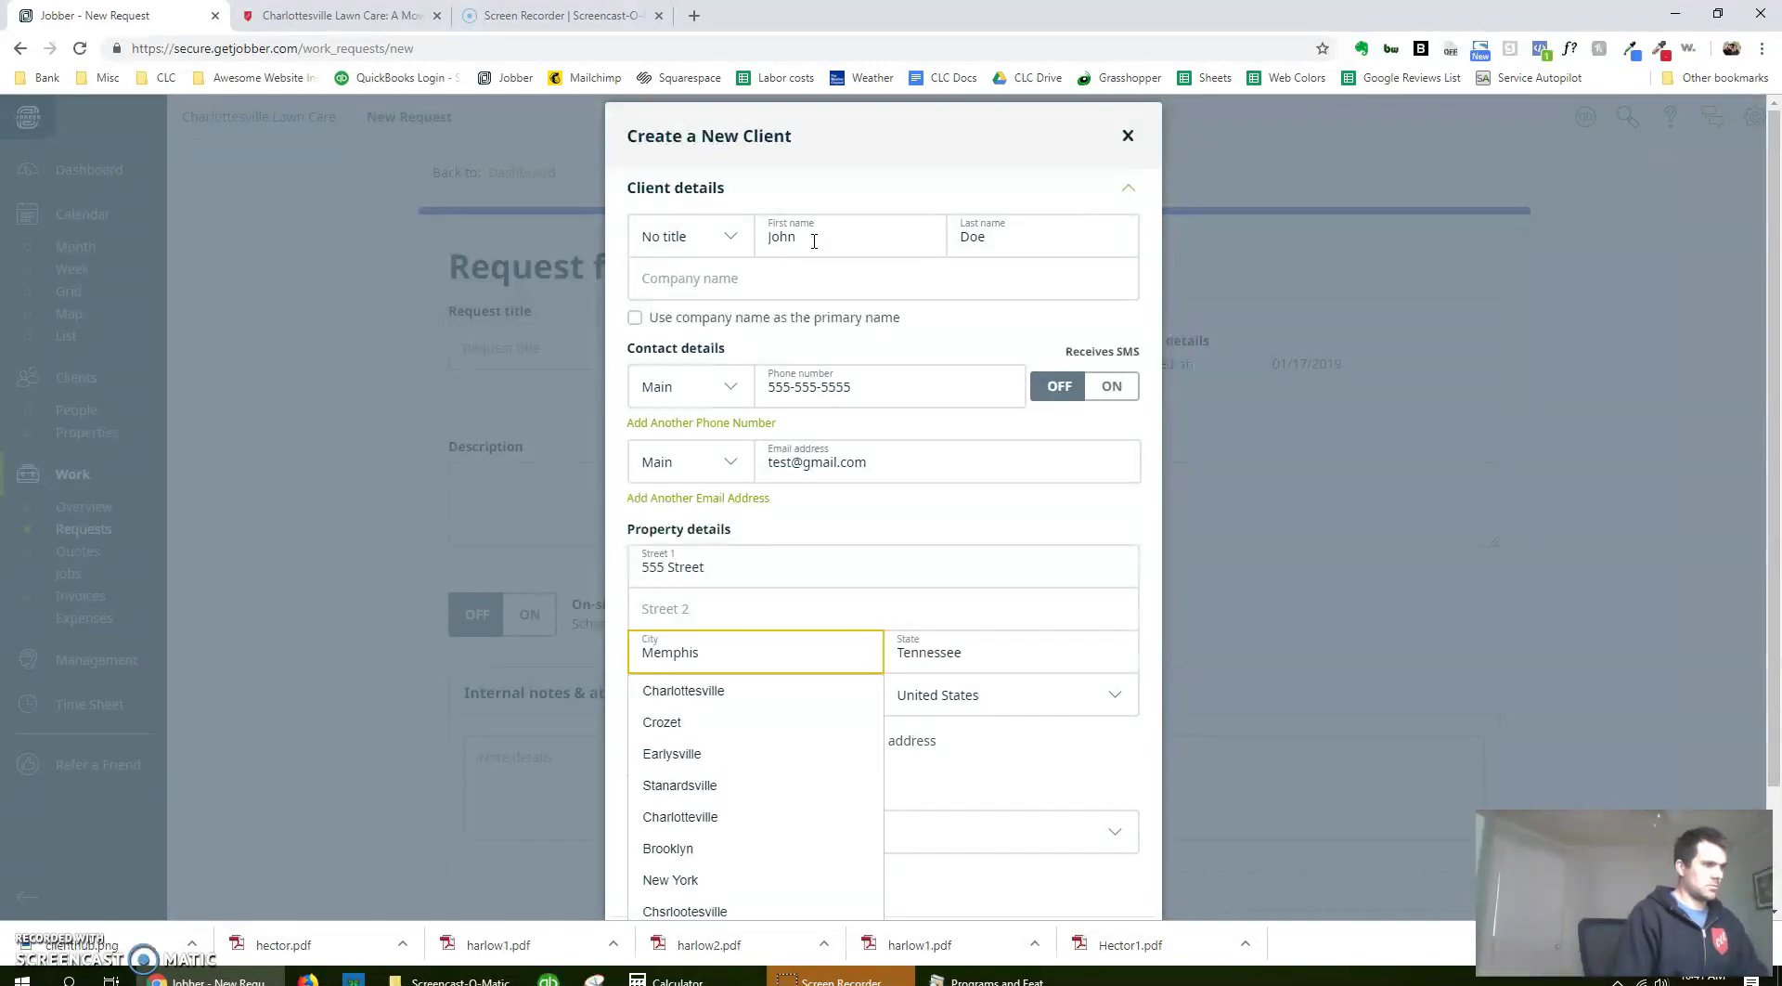
key("Tab")
key("Tab")
scroll(1197, 557, "down", 2)
left_click(1066, 889)
- Title the request "Yard work" and enter "Yard" as its description
left_click(916, 344)
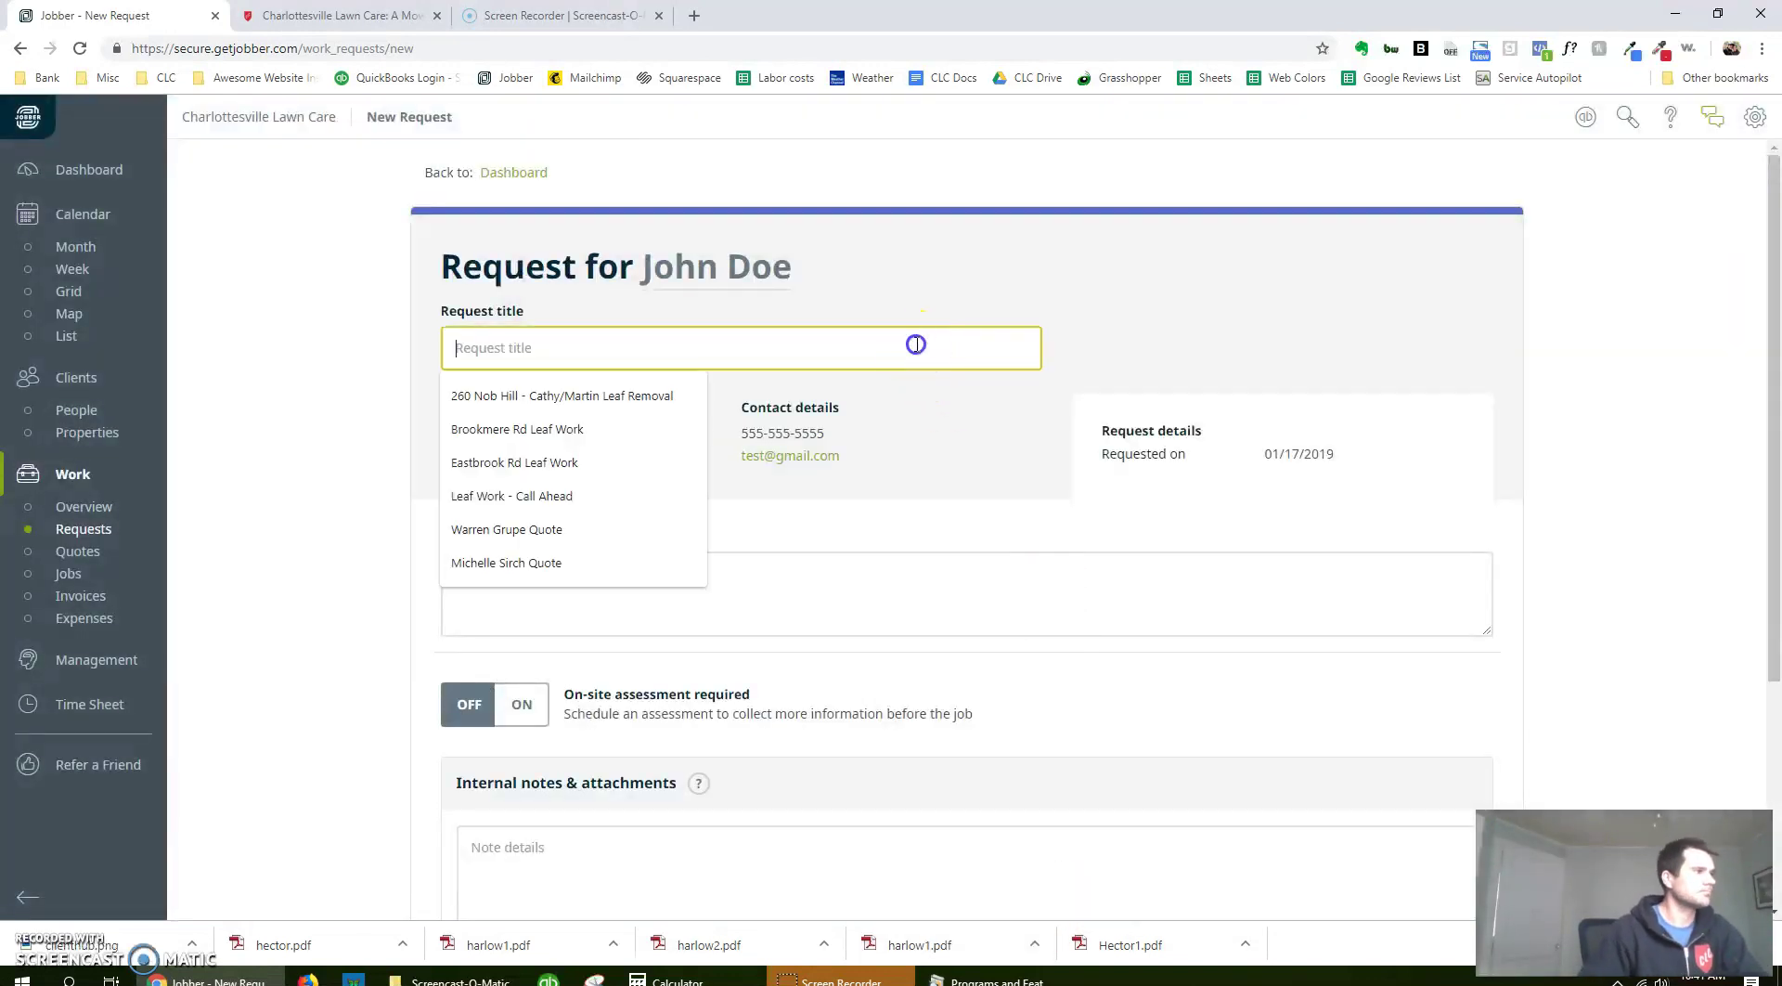
type("Yard work")
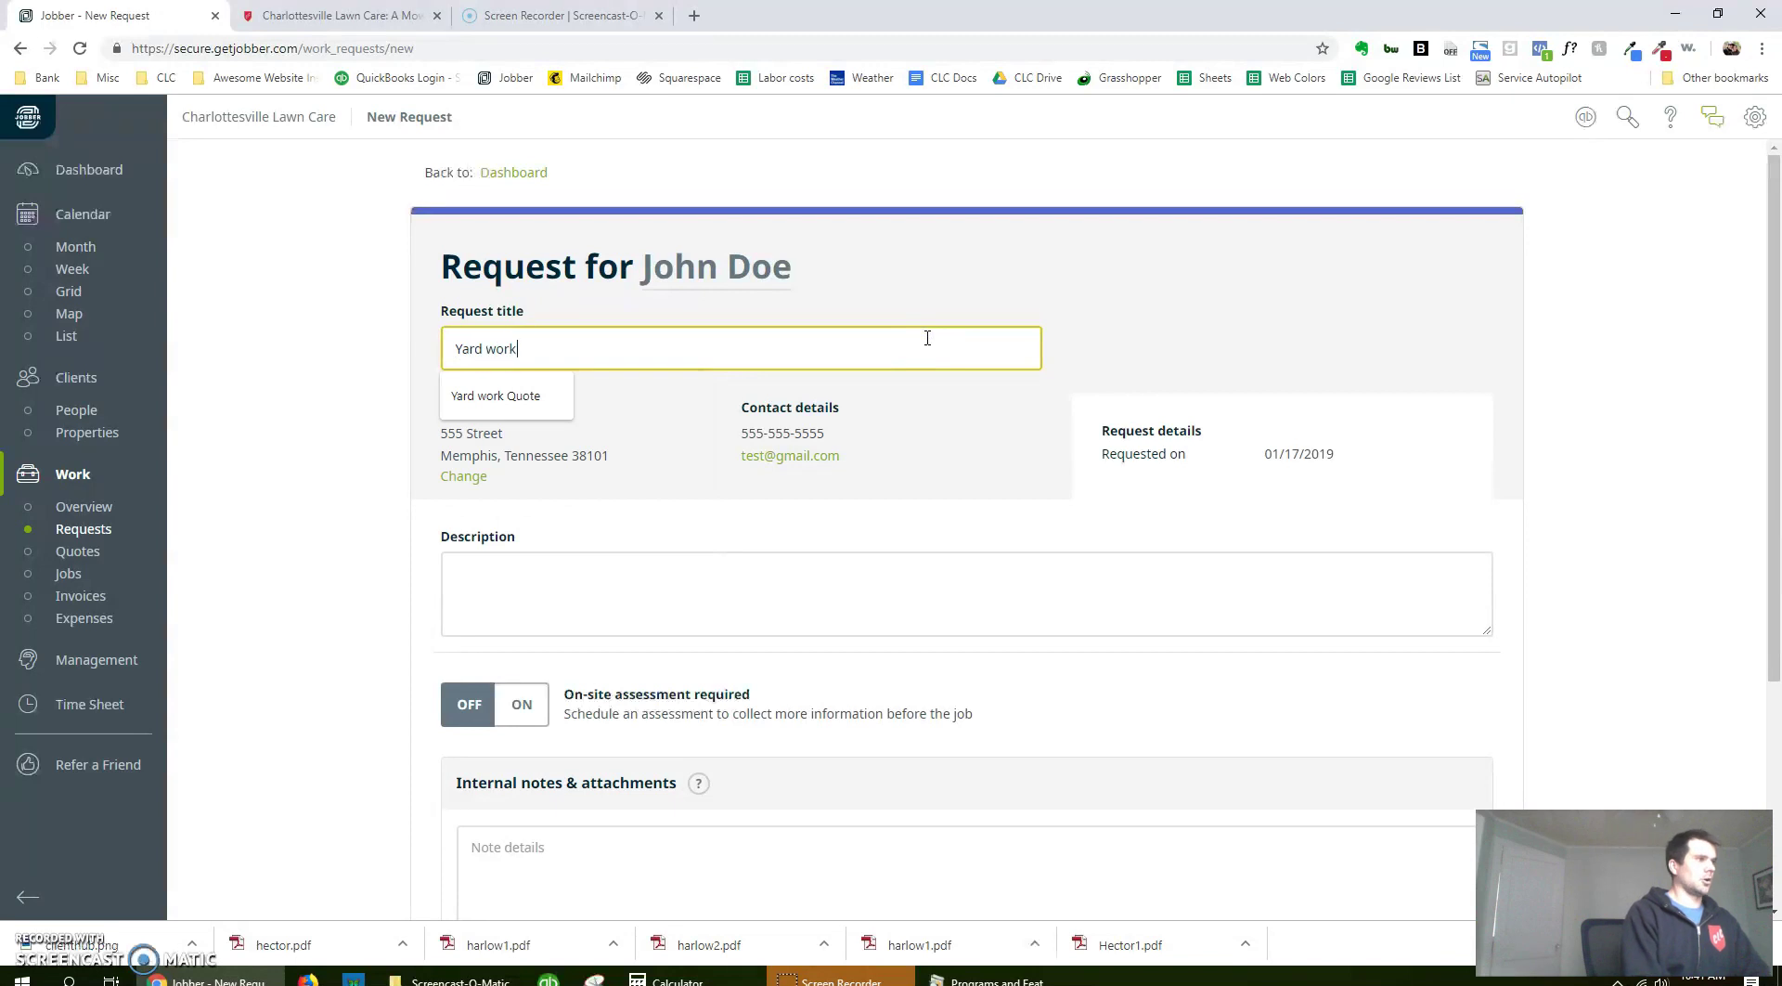
left_click(901, 602)
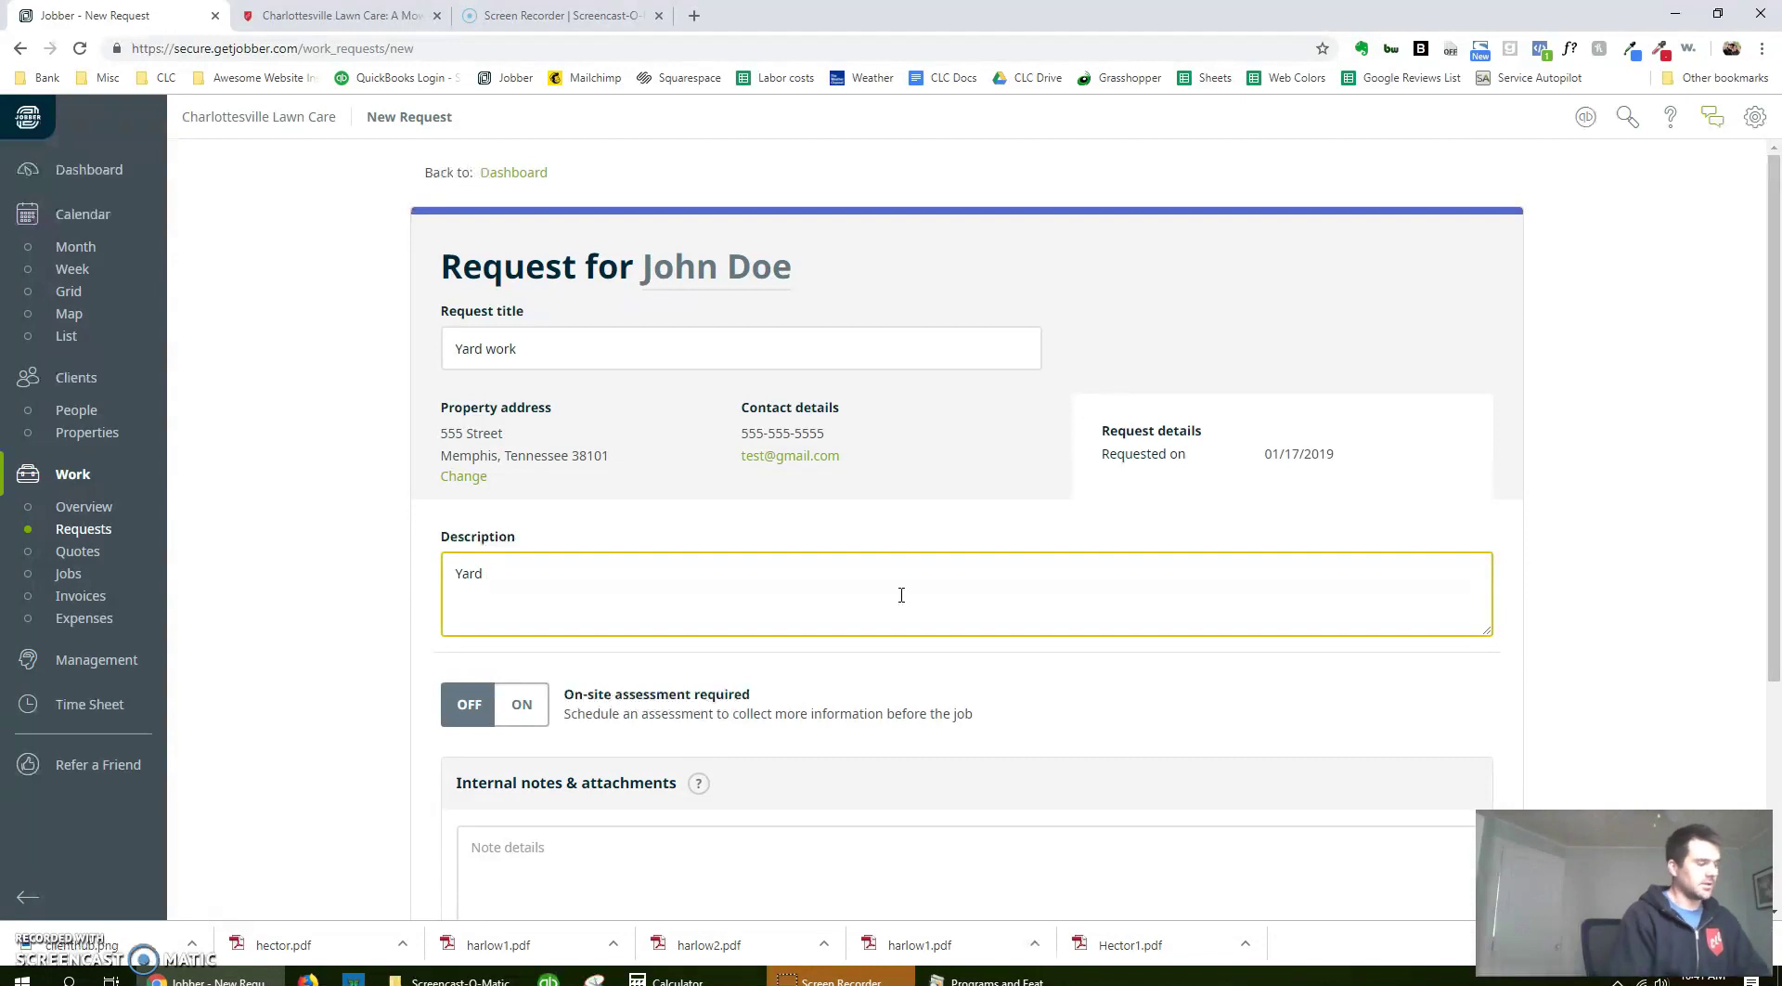
- Require an on-site assessment, schedule it for 01/21/2019 from 11:00AM to 12:00PM, and assign the first listed team member
scroll(938, 696, "down", 3)
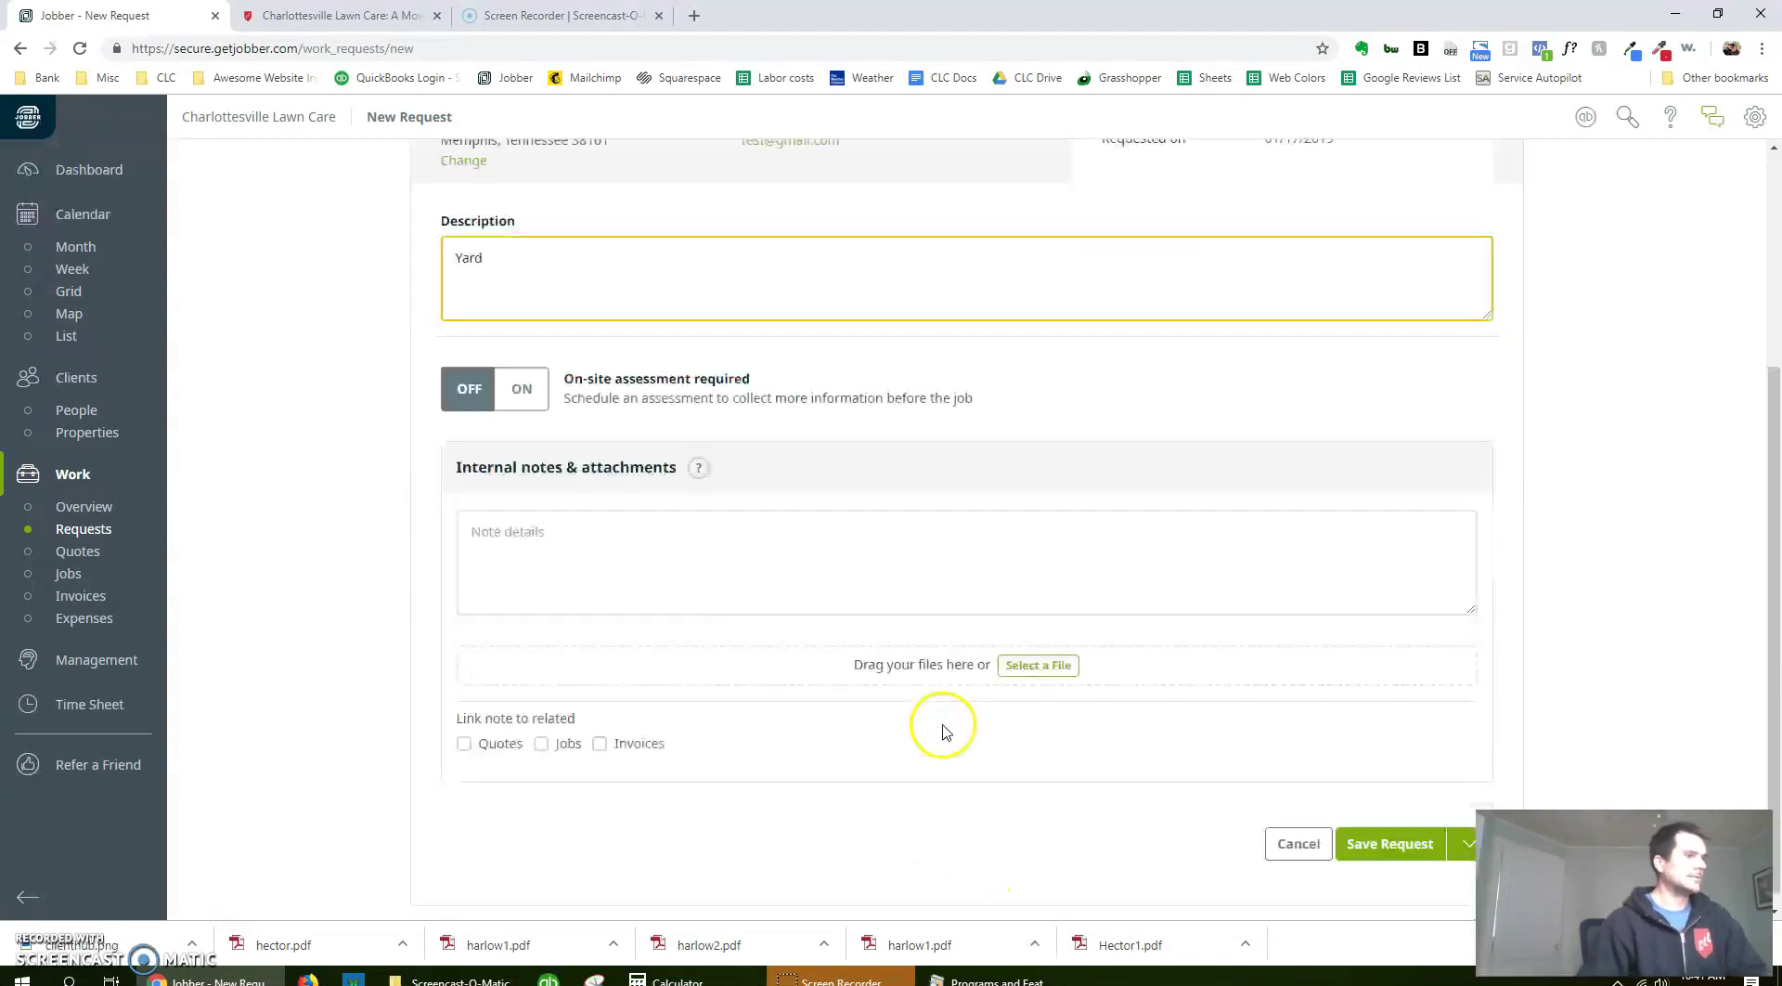
left_click(518, 379)
left_click(1012, 509)
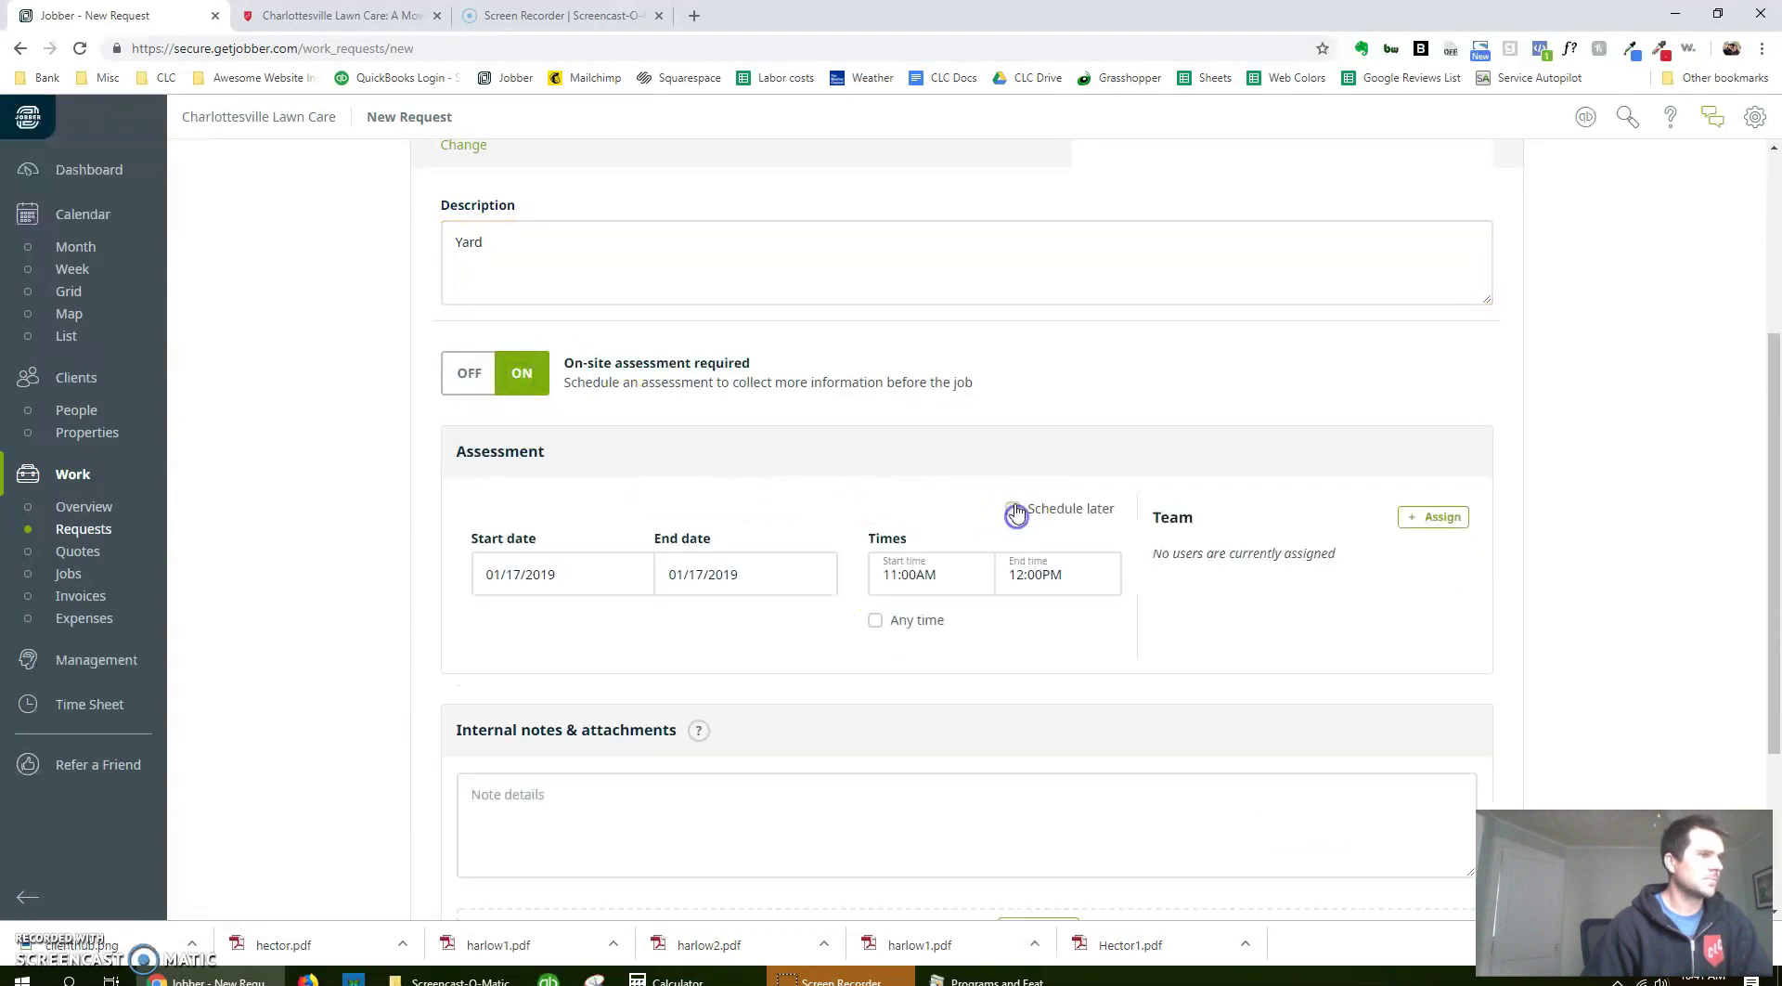
left_click(1441, 517)
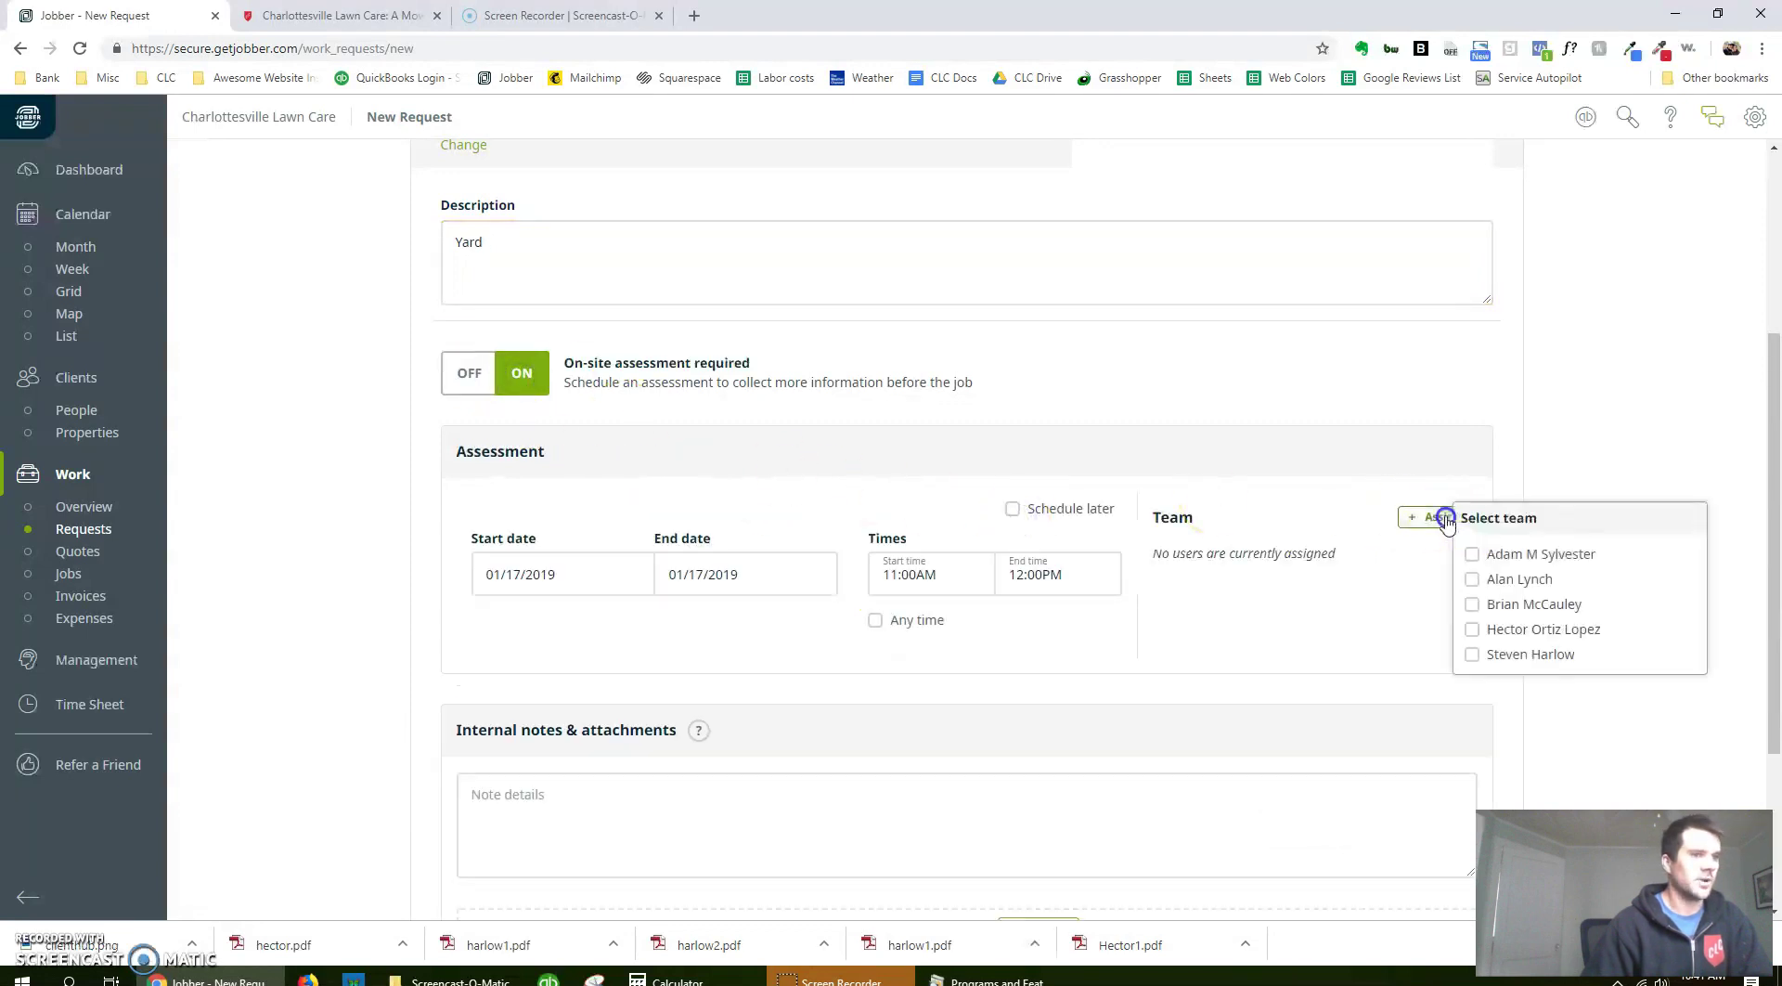
left_click(1474, 554)
left_click(506, 573)
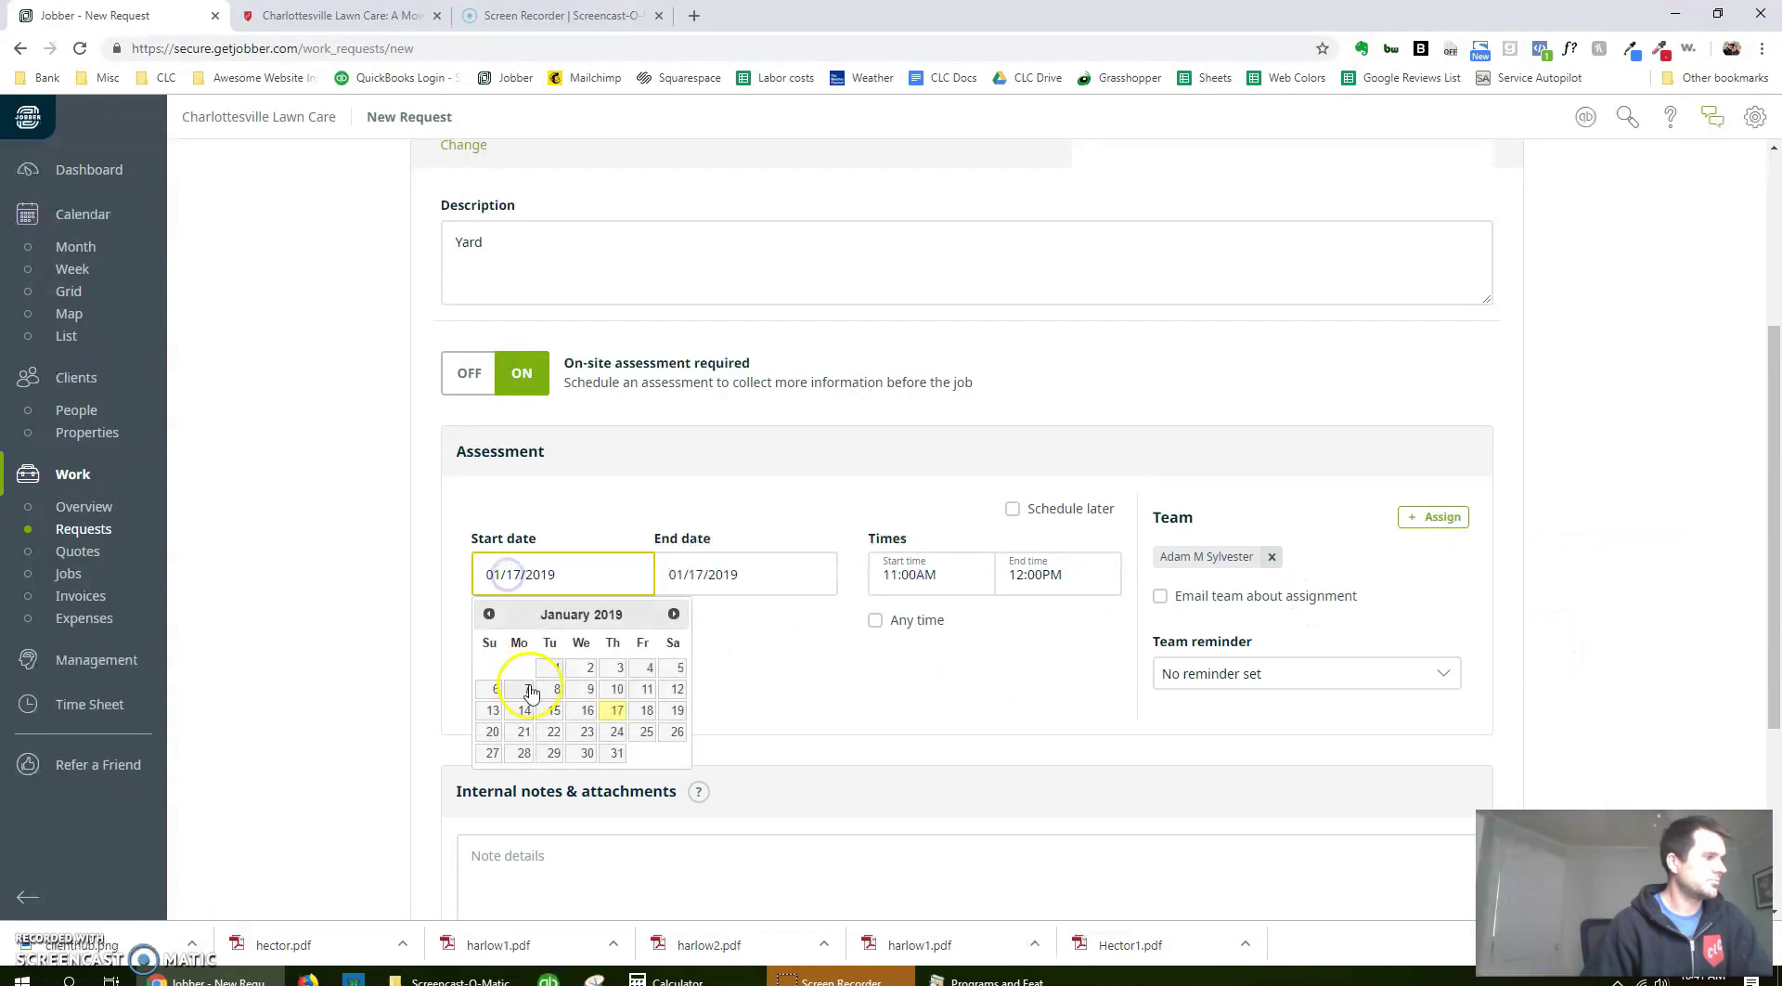
left_click(522, 736)
- Save the request and convert it to a quote
scroll(417, 632, "down", 2)
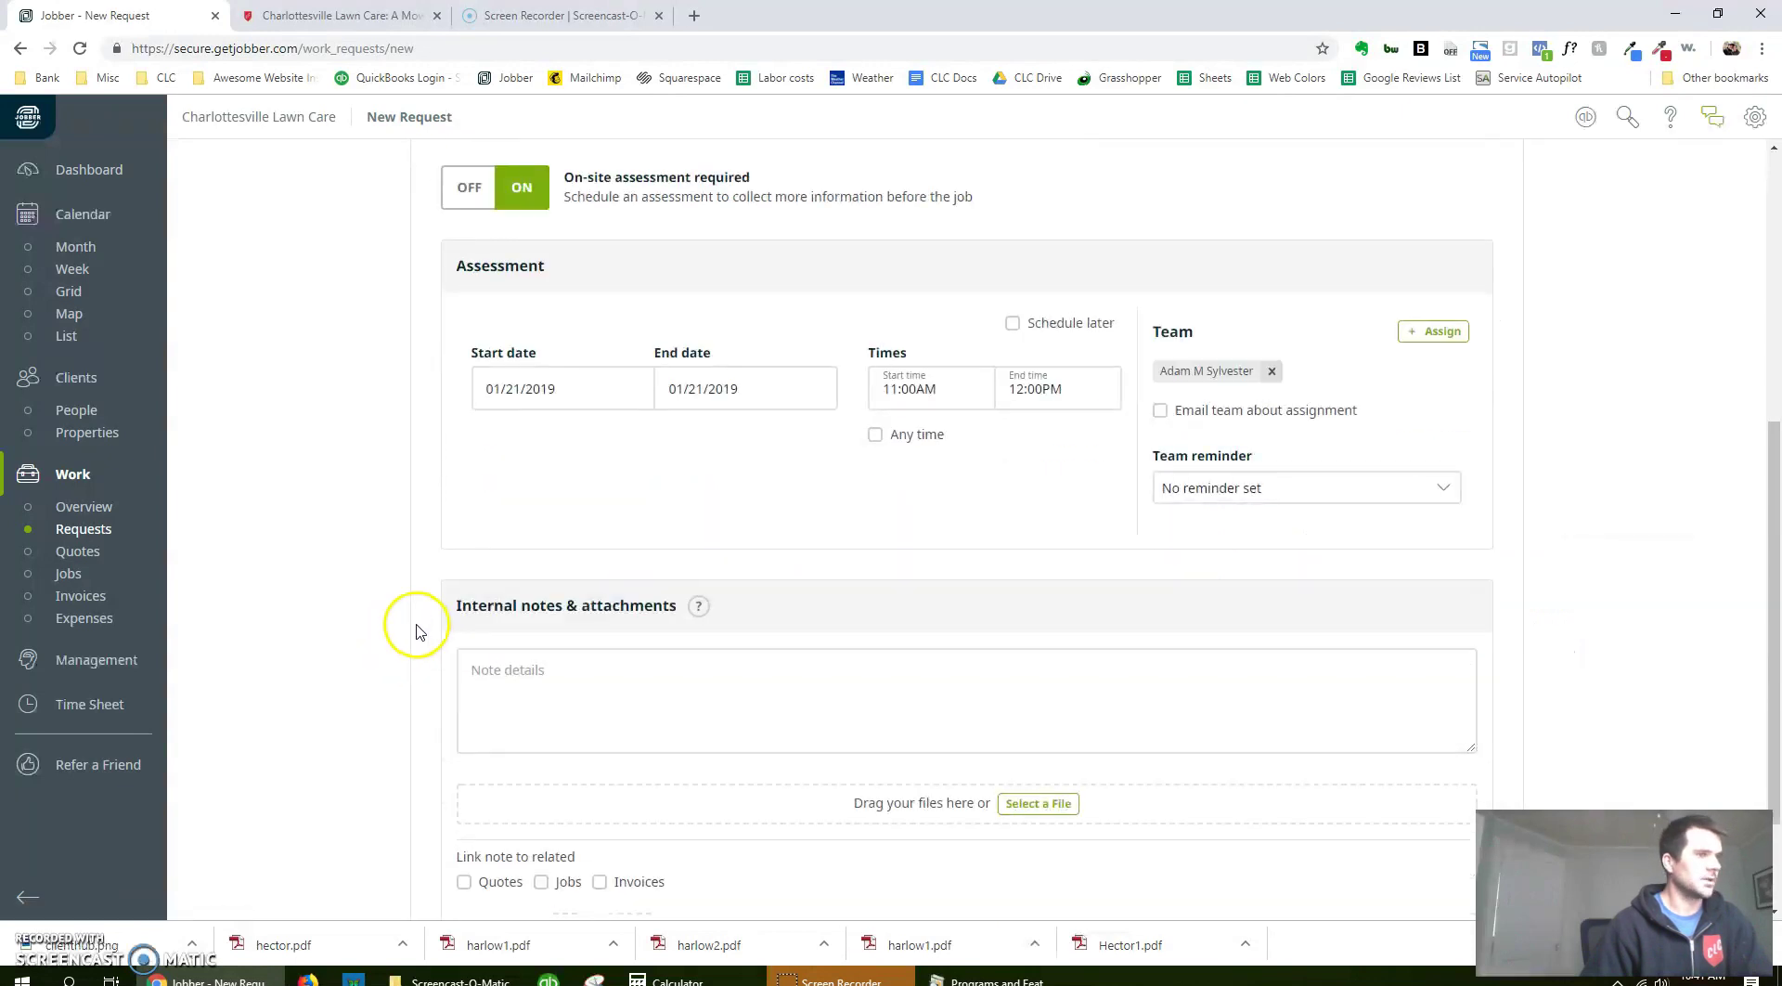
scroll(424, 631, "down", 2)
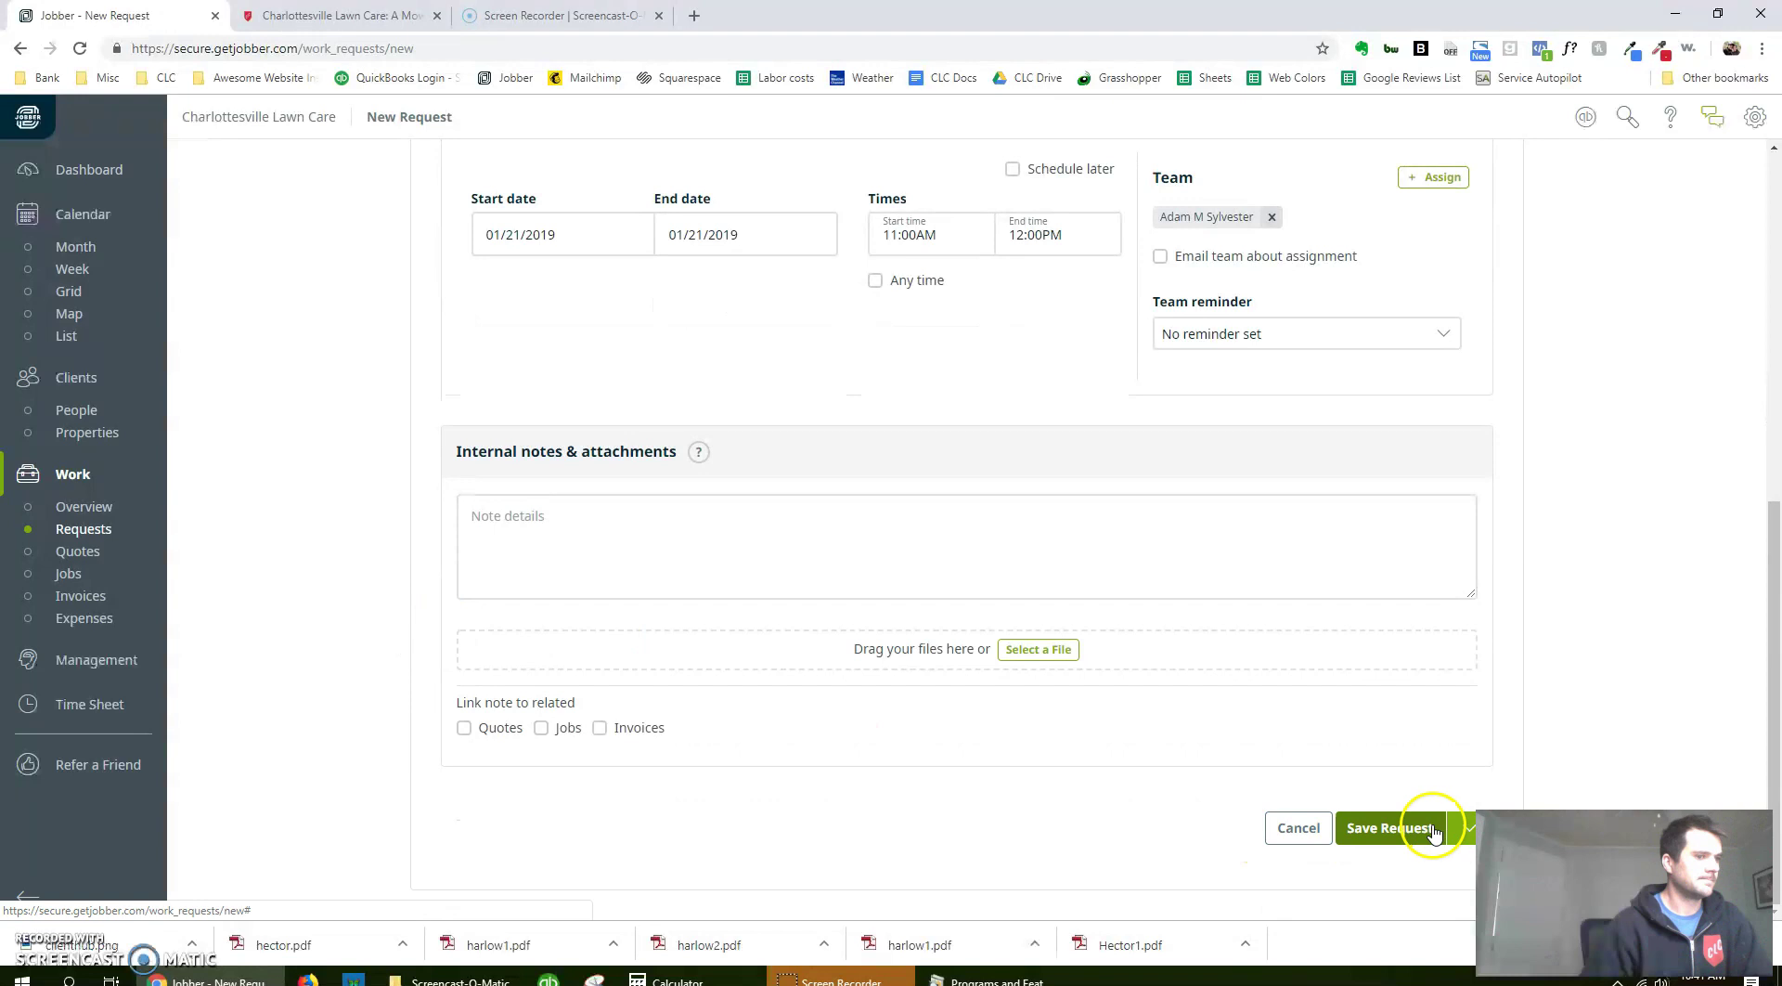
left_click(1462, 831)
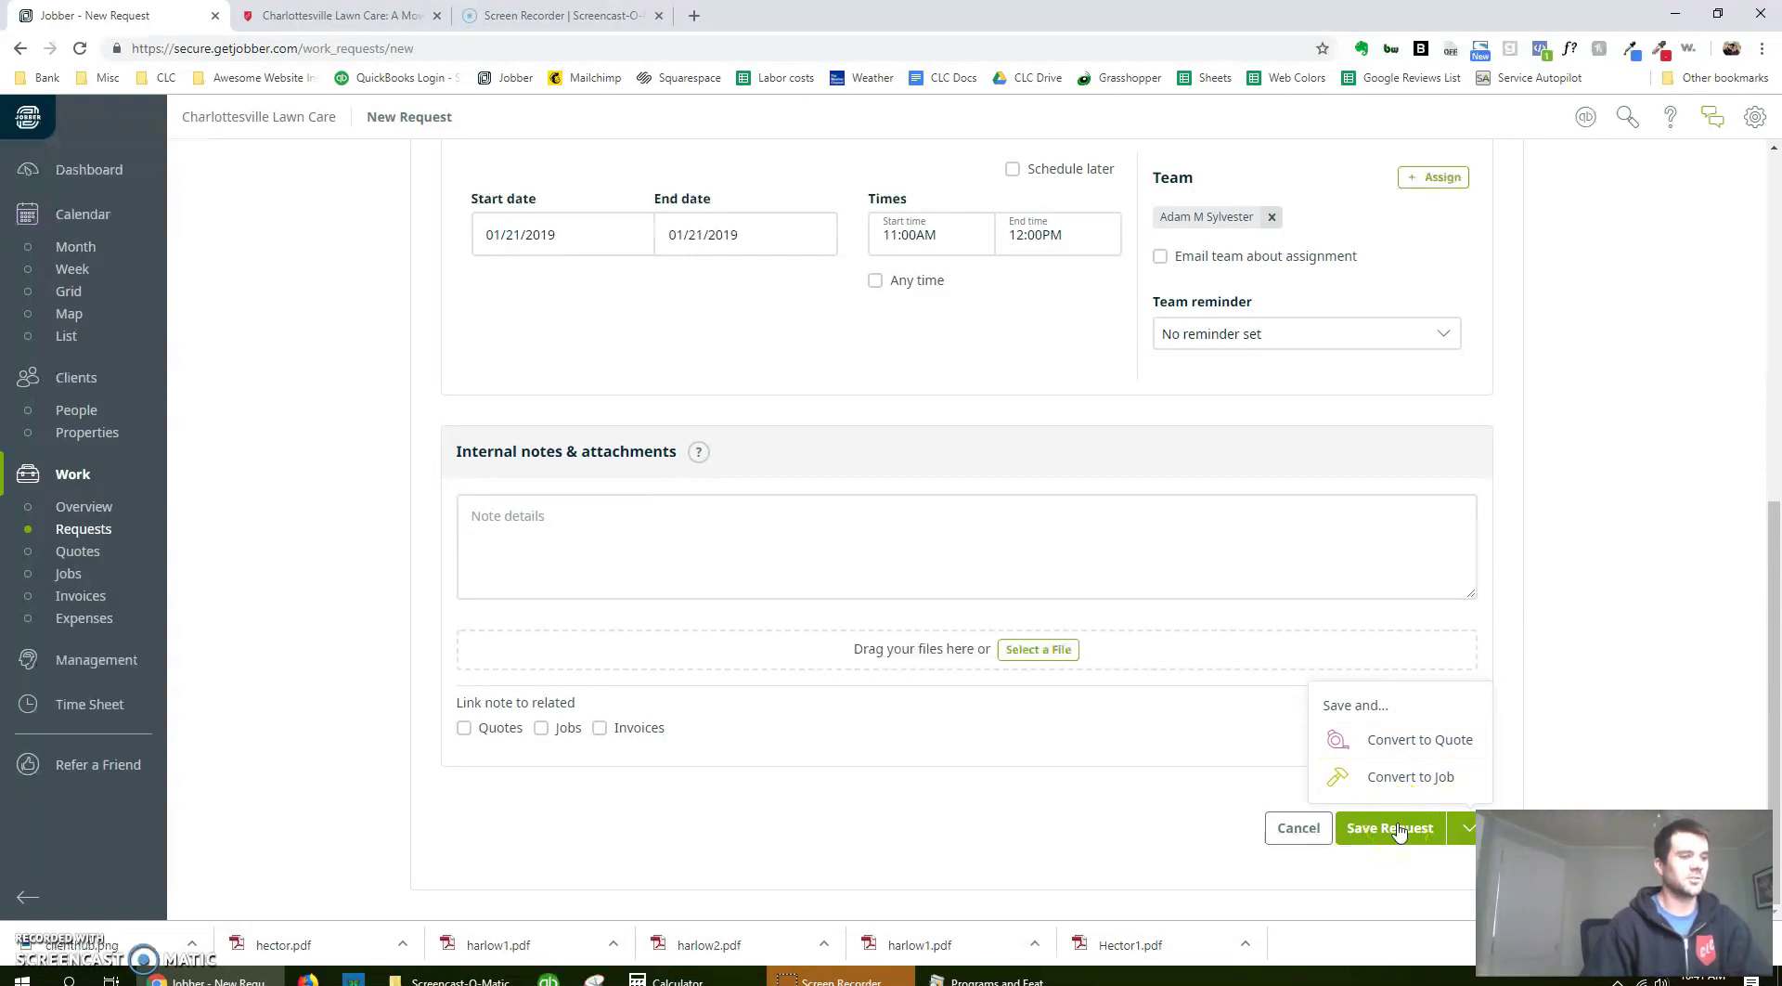
left_click(1407, 744)
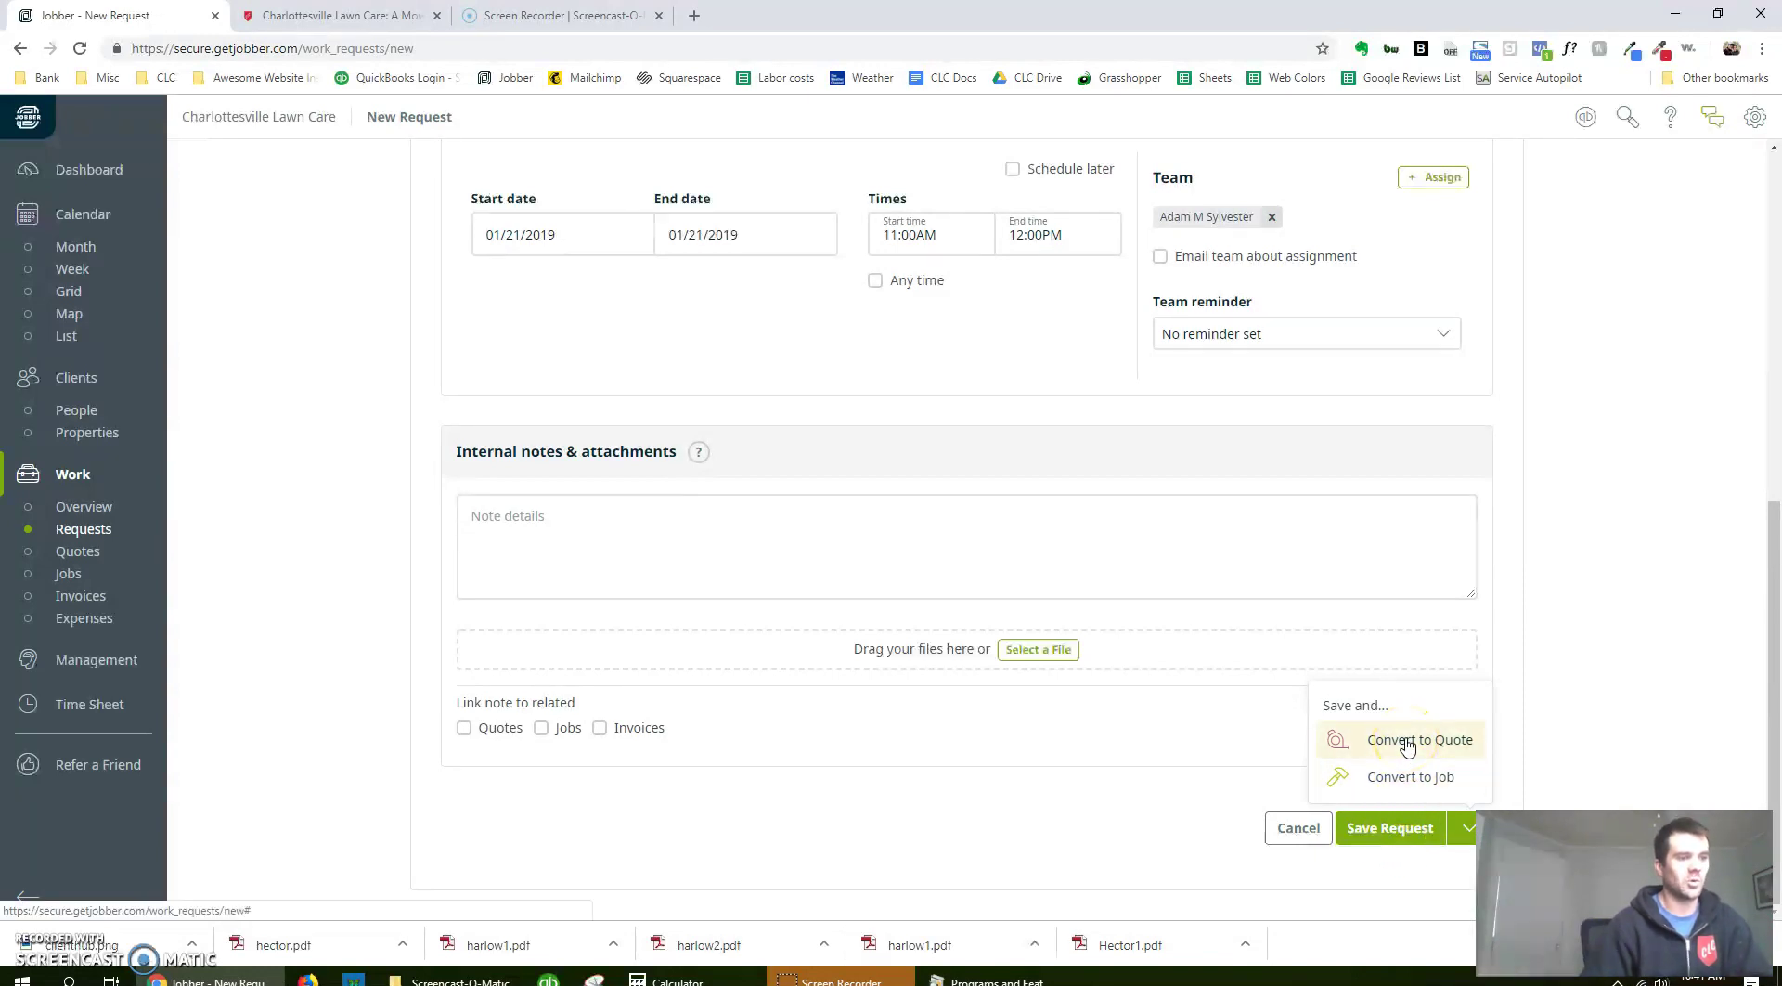
- Enter "Yard Work" as the quote's job description
left_click(574, 426)
type("Yard Work")
key("Tab")
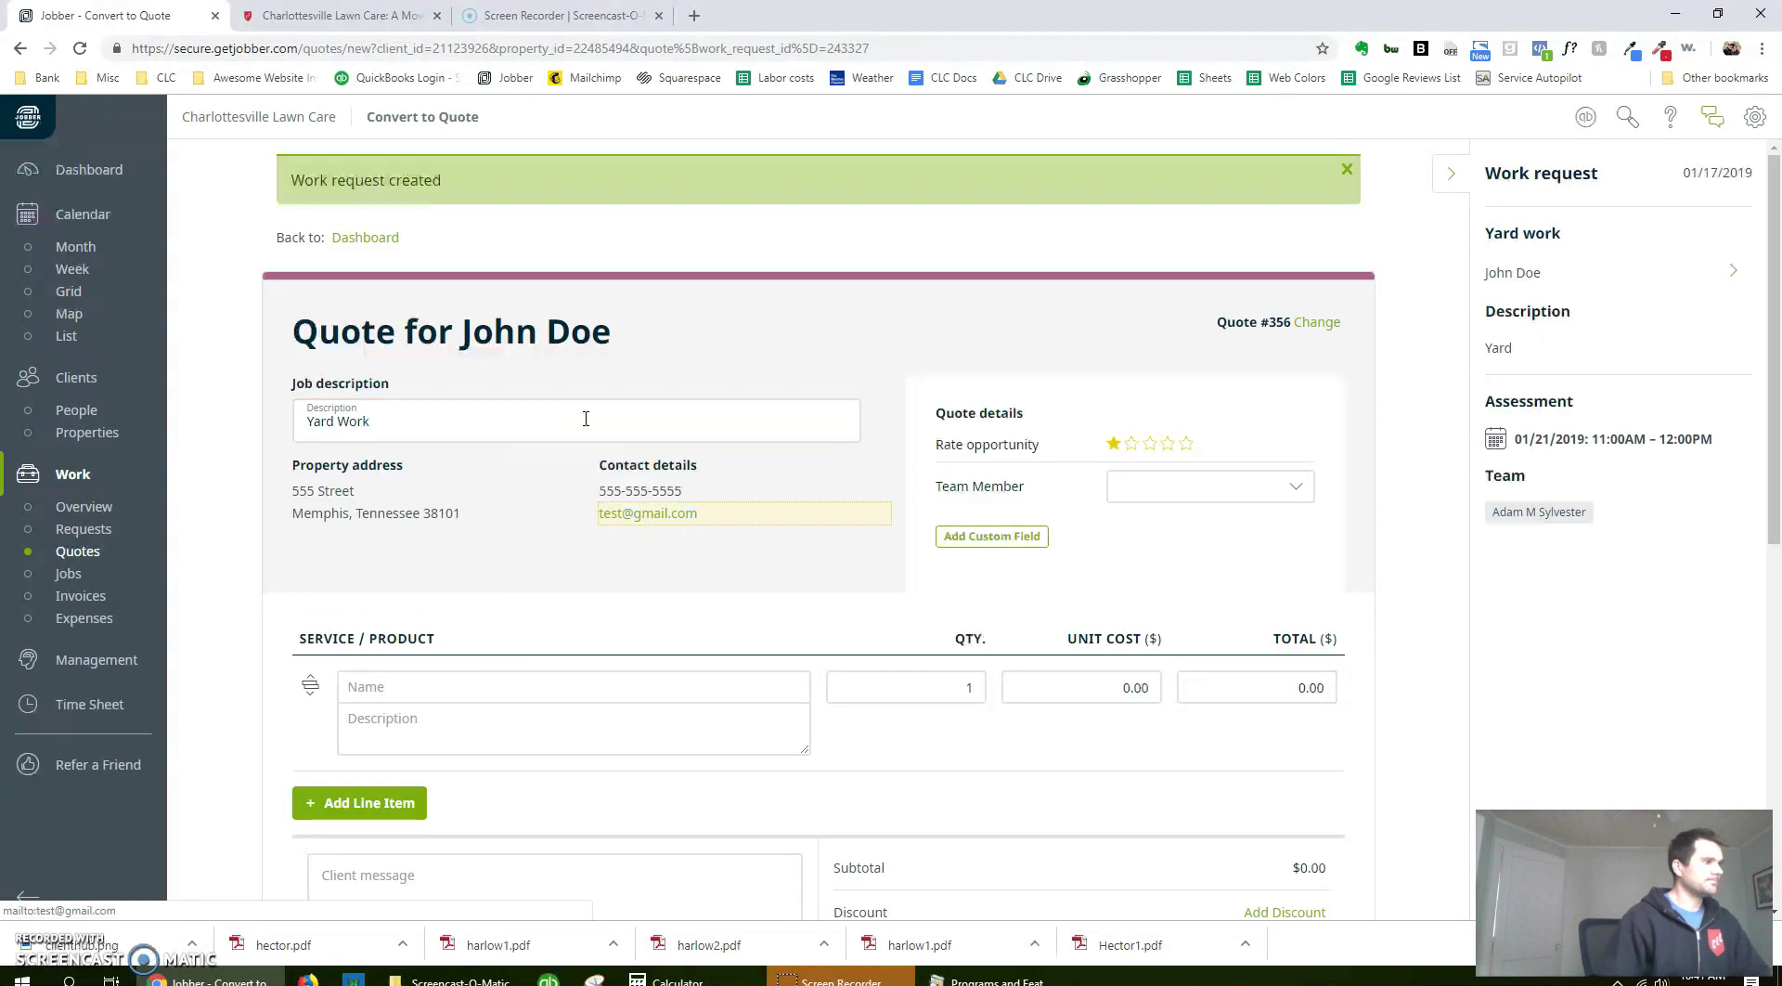
- Add the Clean Up Leaves service as the first line item with a total of $50
left_click(753, 689)
scroll(753, 798, "down", 2)
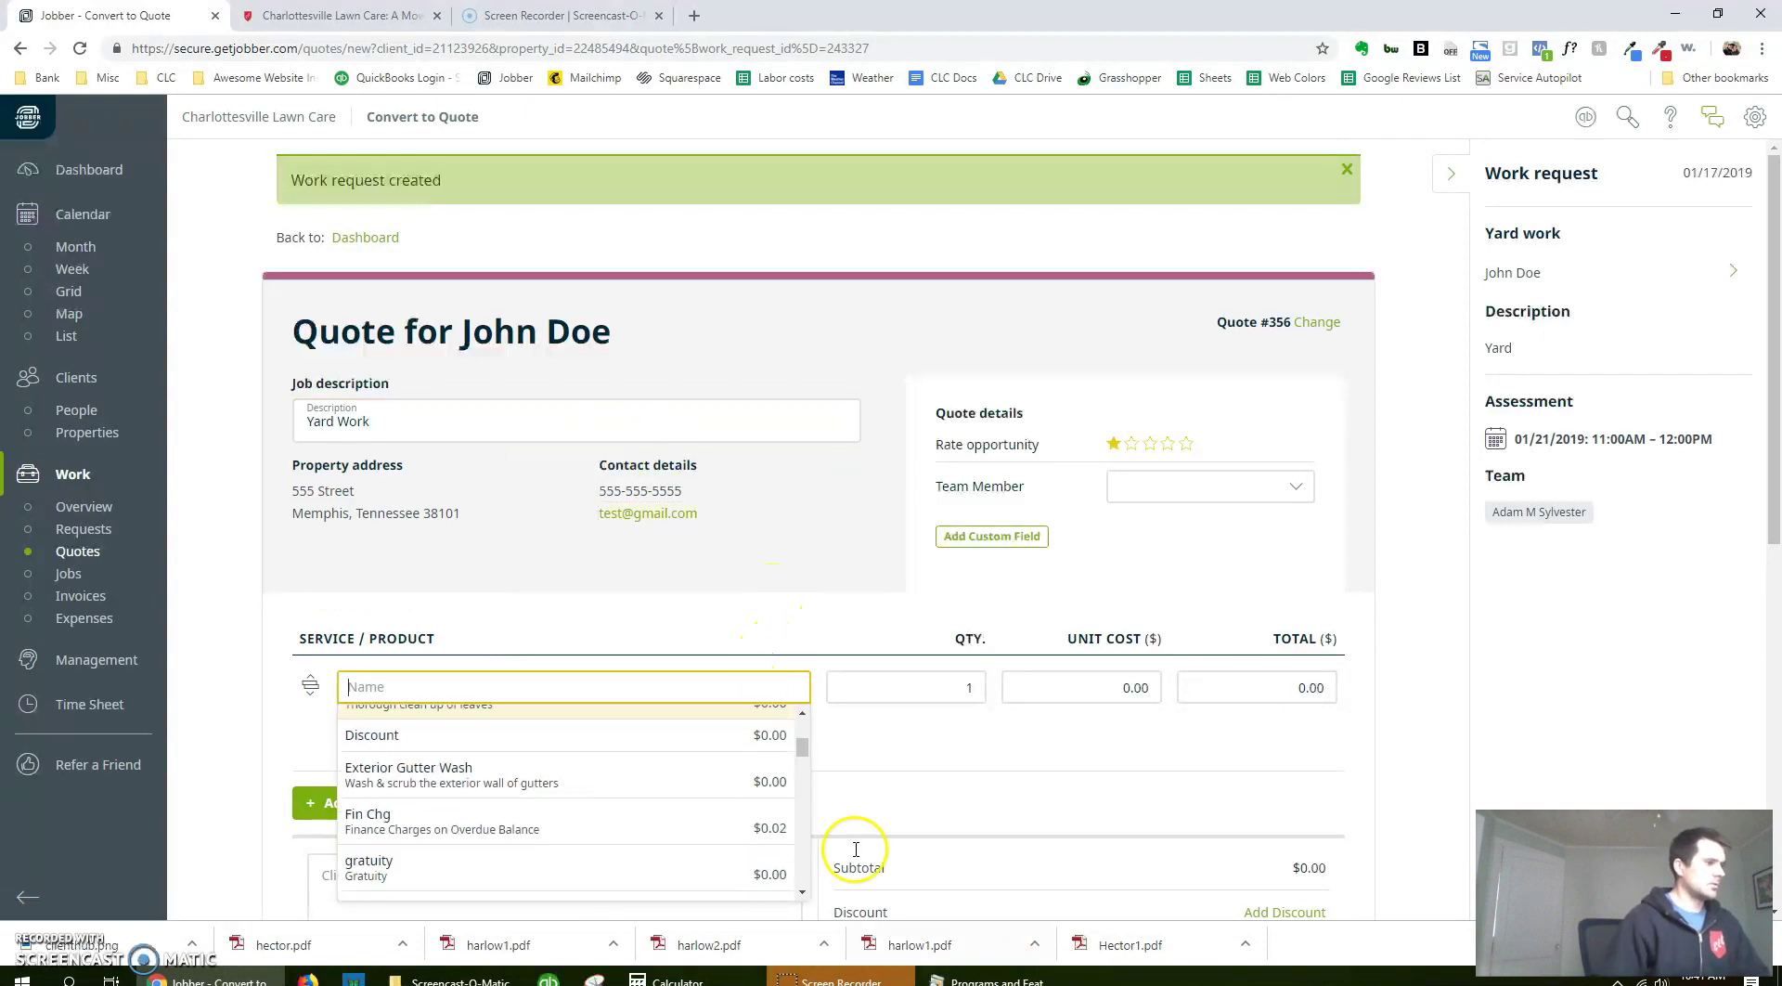
scroll(676, 764, "up", 1)
left_click(680, 714)
left_click(1272, 697)
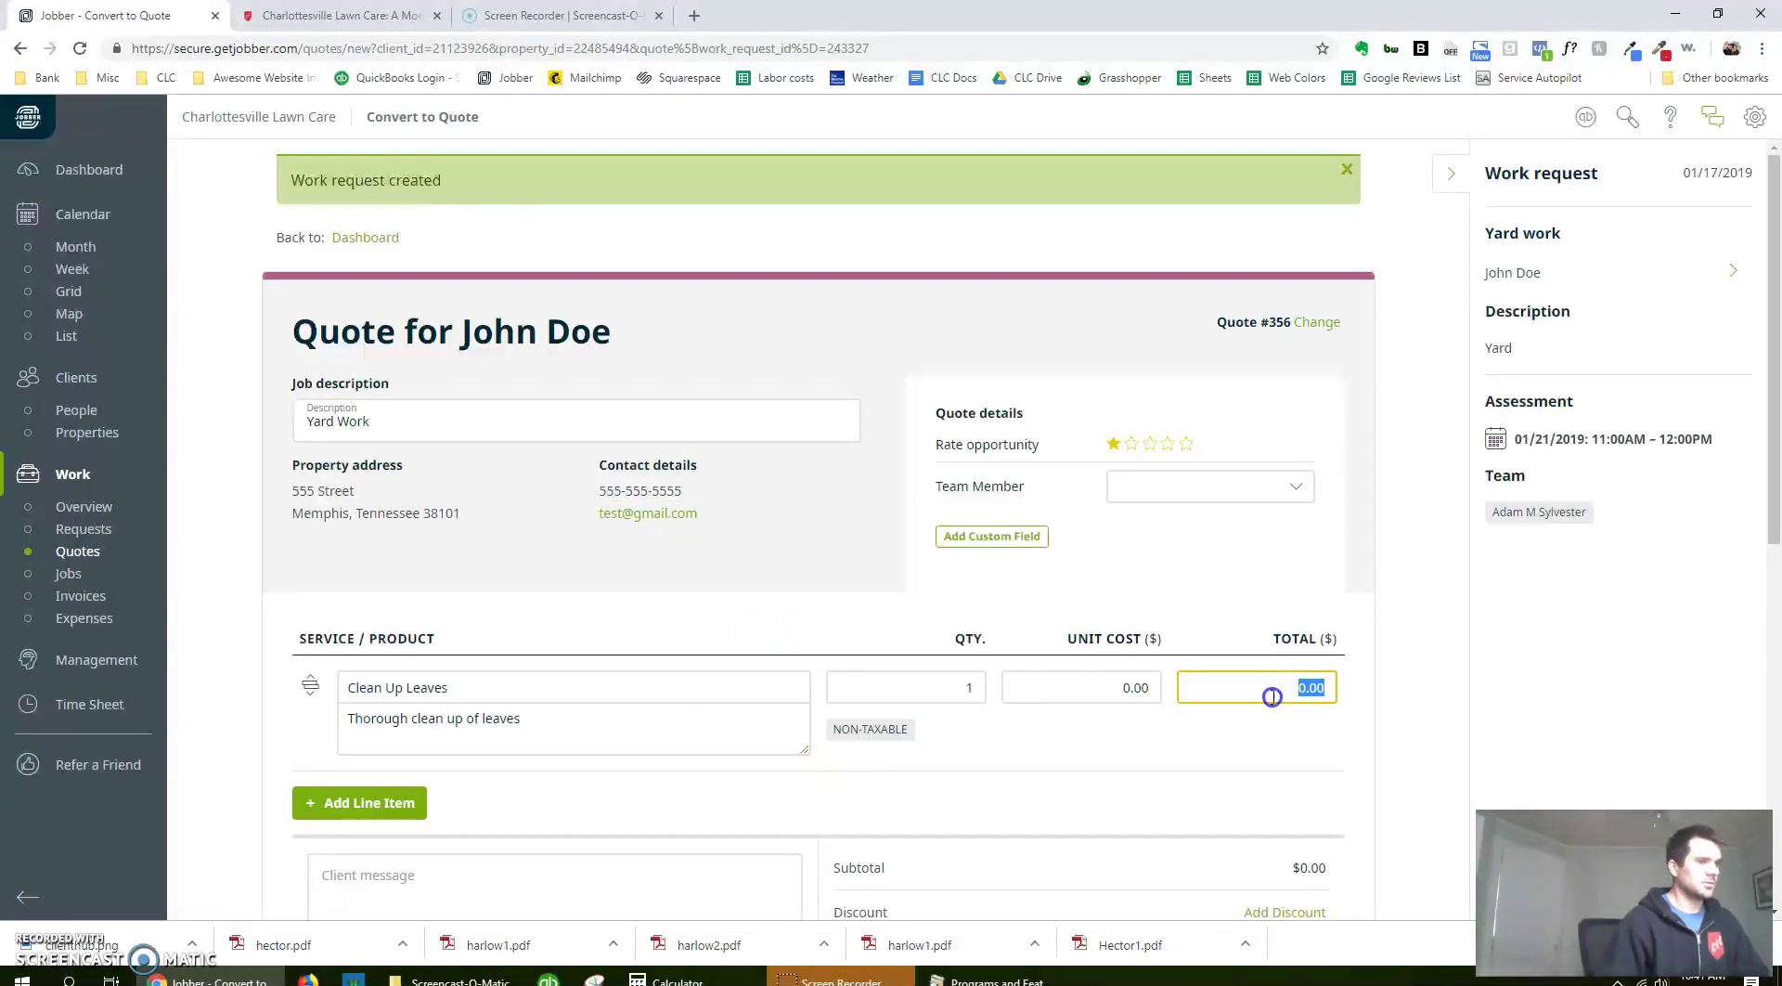
type("50")
key("Tab")
- Add a second line item for the Clean Gutters service at a unit cost of $50
key("Return")
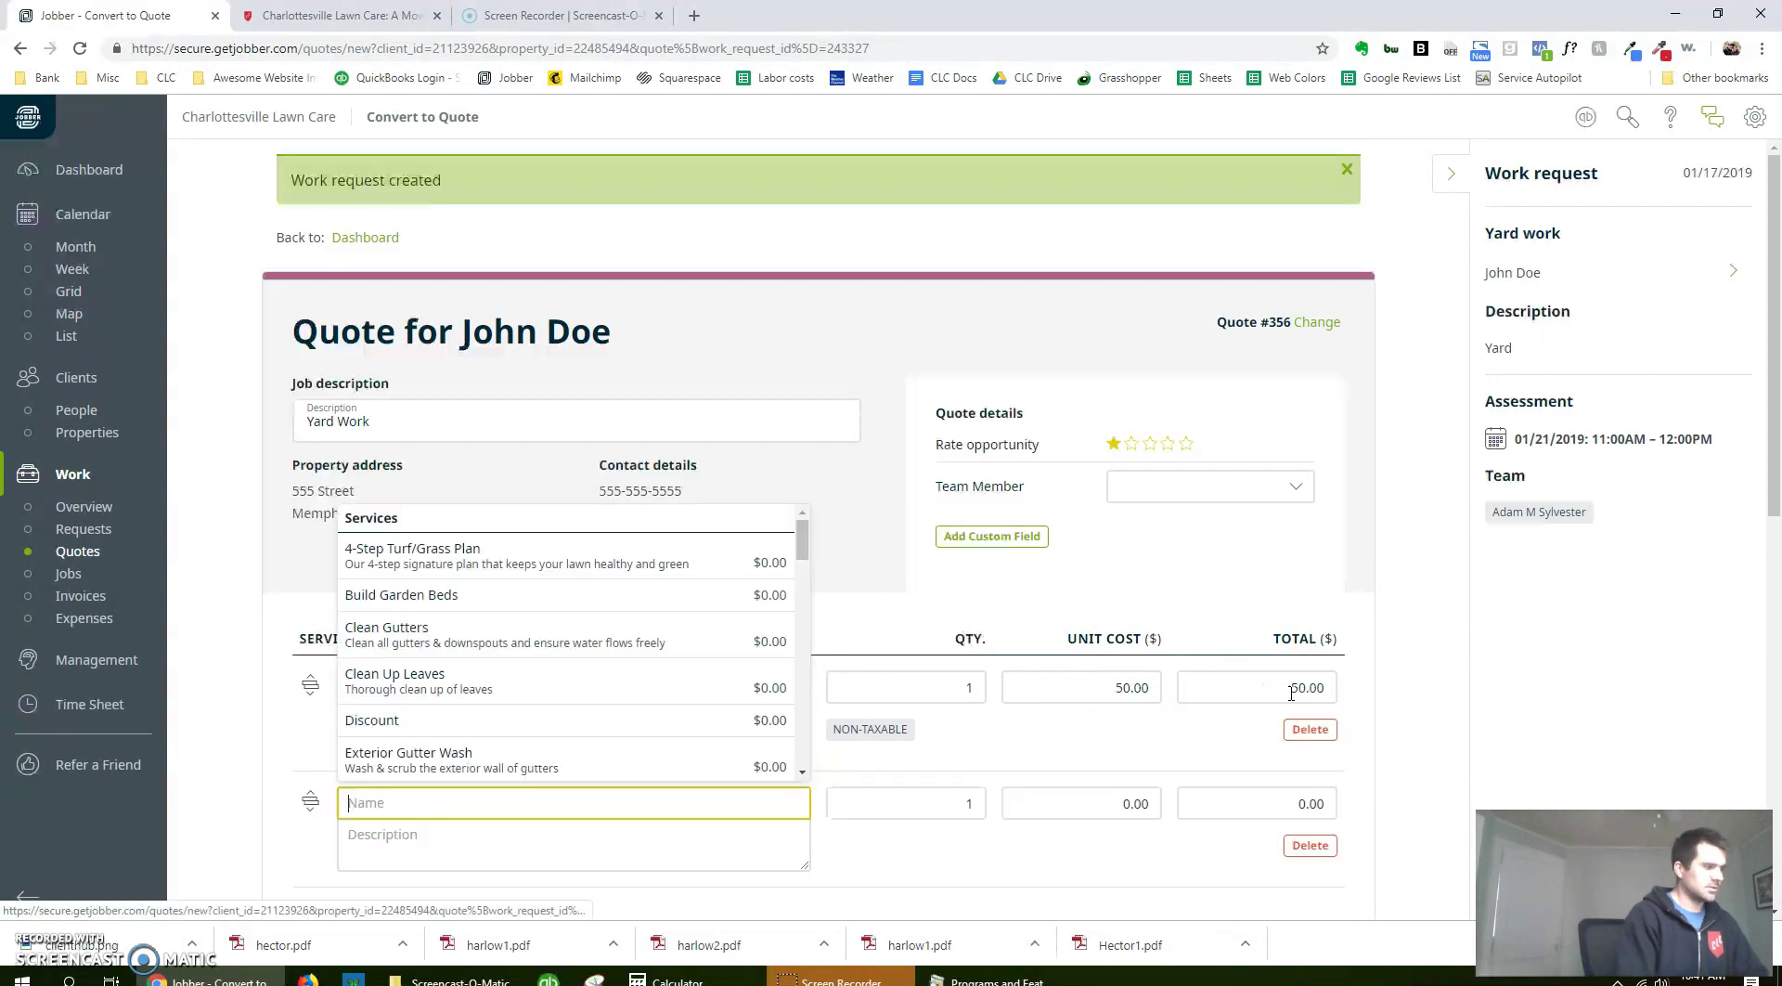
key("Down")
key("Down")
key("Down")
key("Return")
key("Tab")
key("Tab")
type("50")
key("Tab")
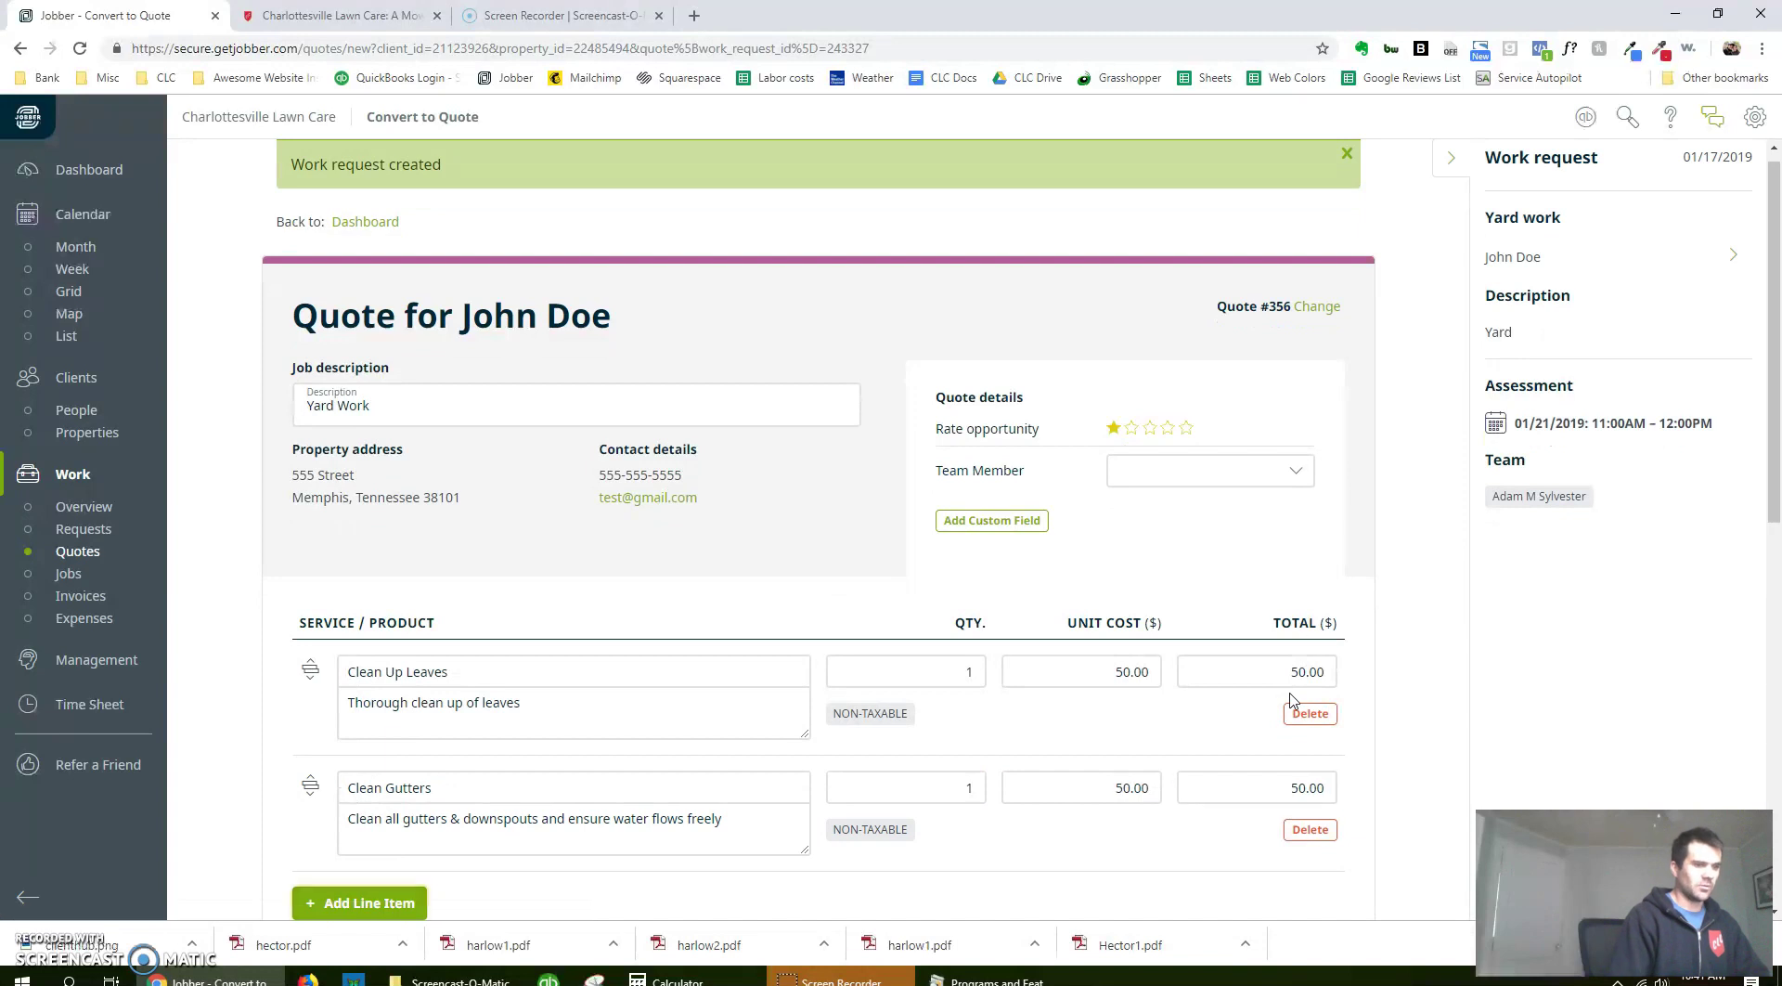
- Save the quote with the option to email it to the client
scroll(1290, 699, "down", 4)
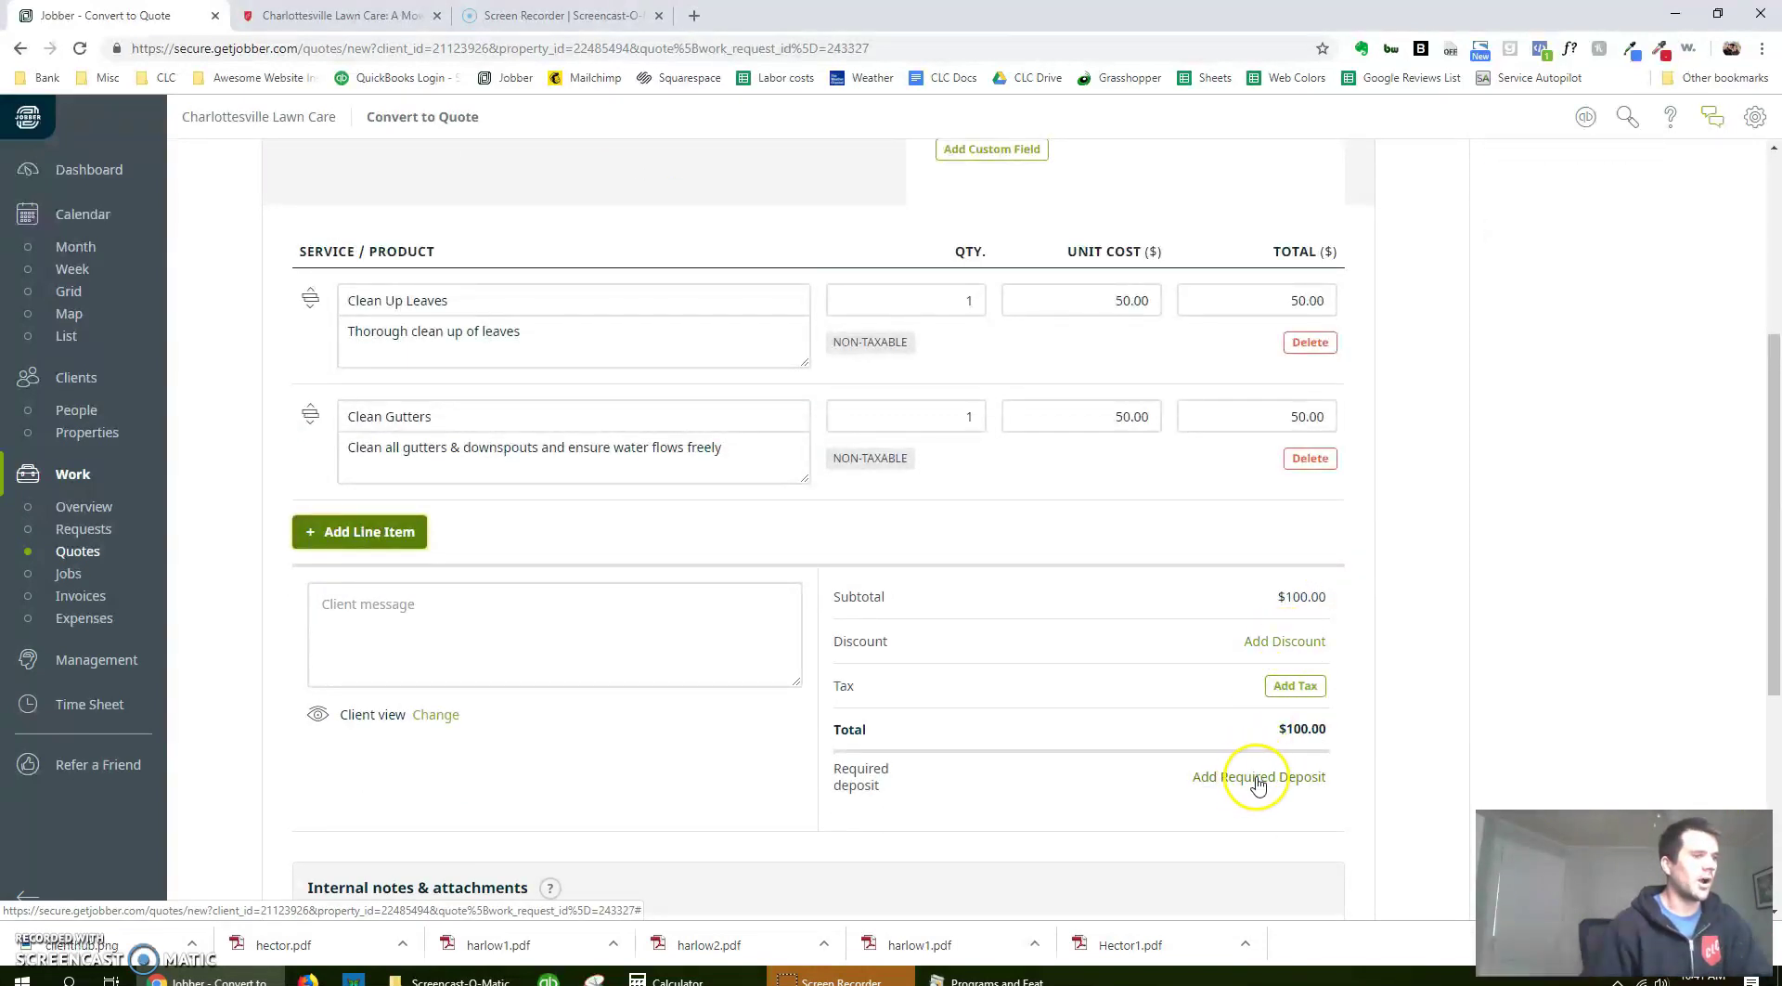
scroll(1258, 784, "down", 4)
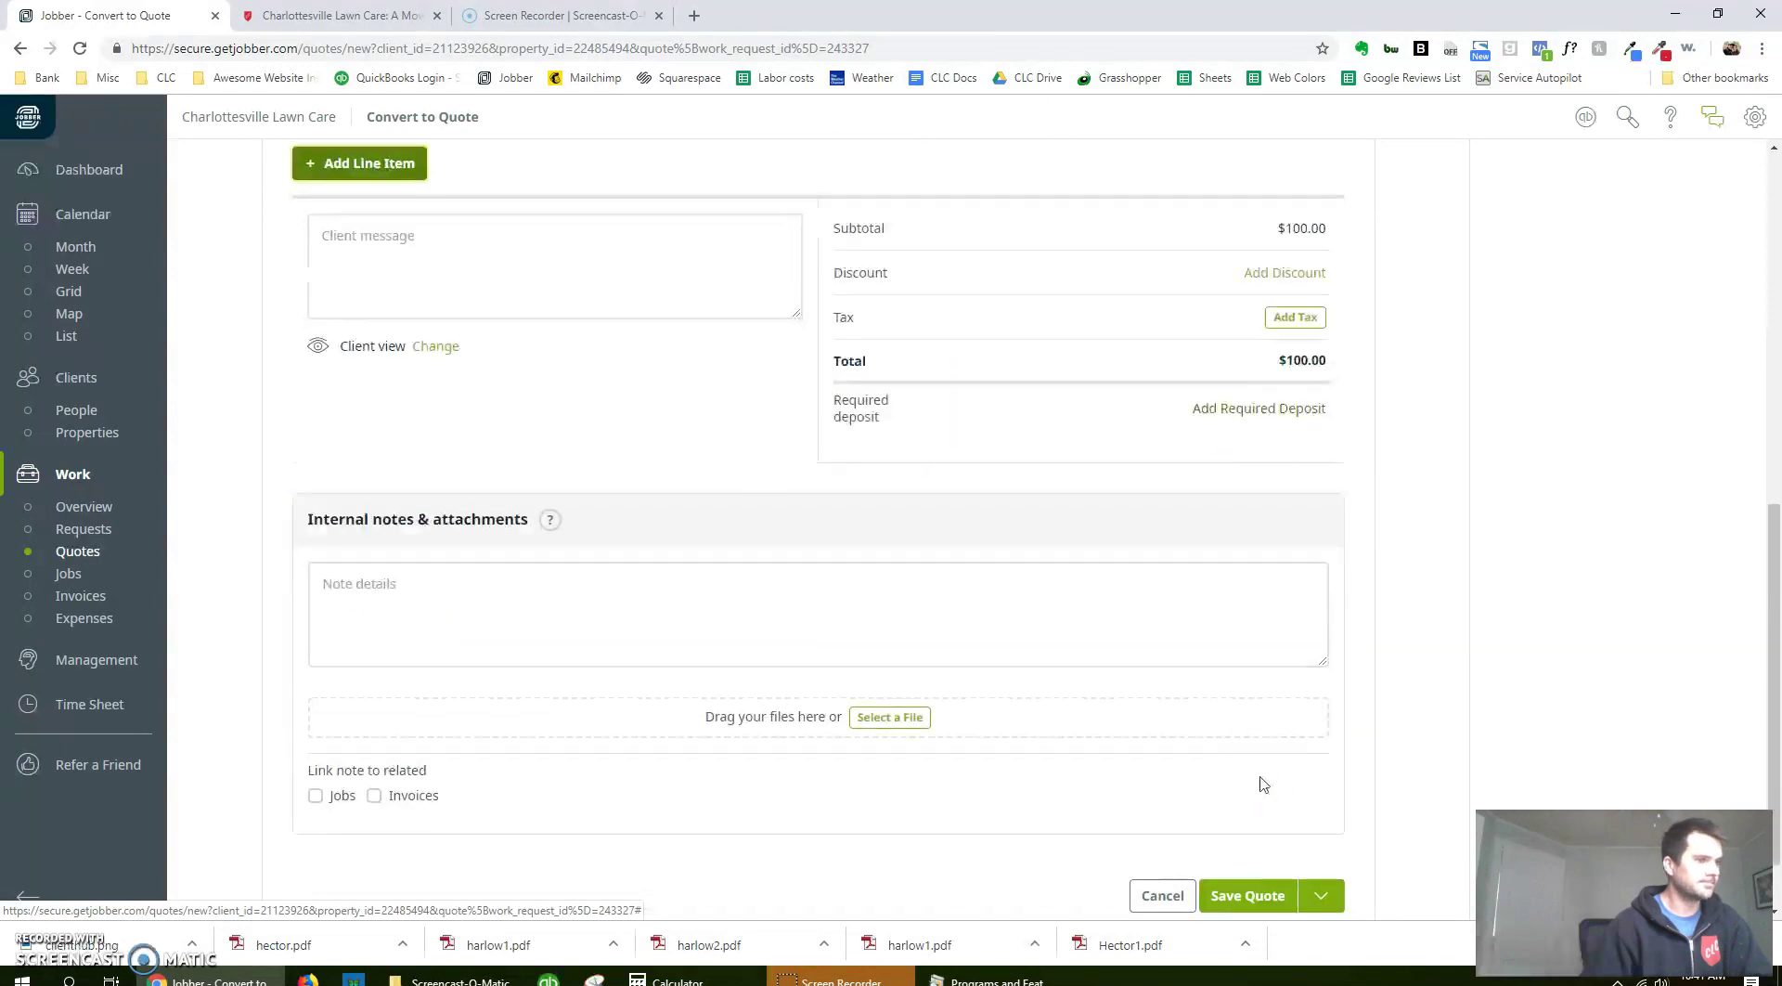
left_click(1319, 894)
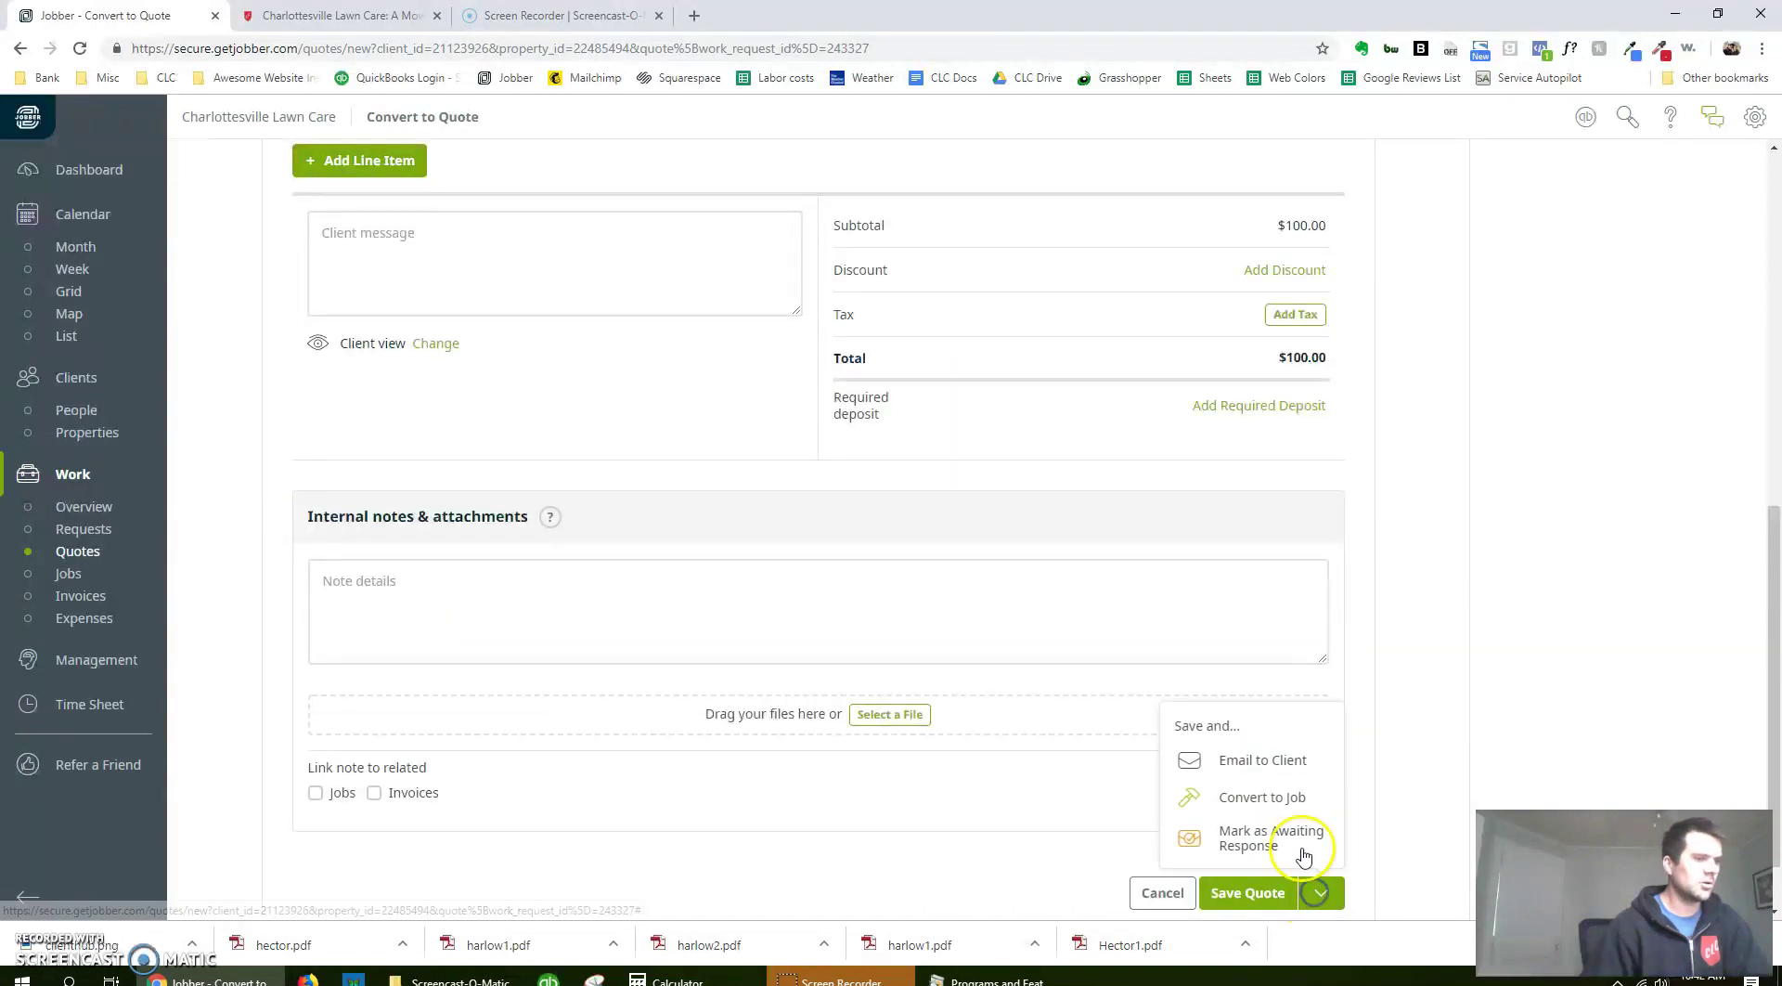
left_click(1267, 764)
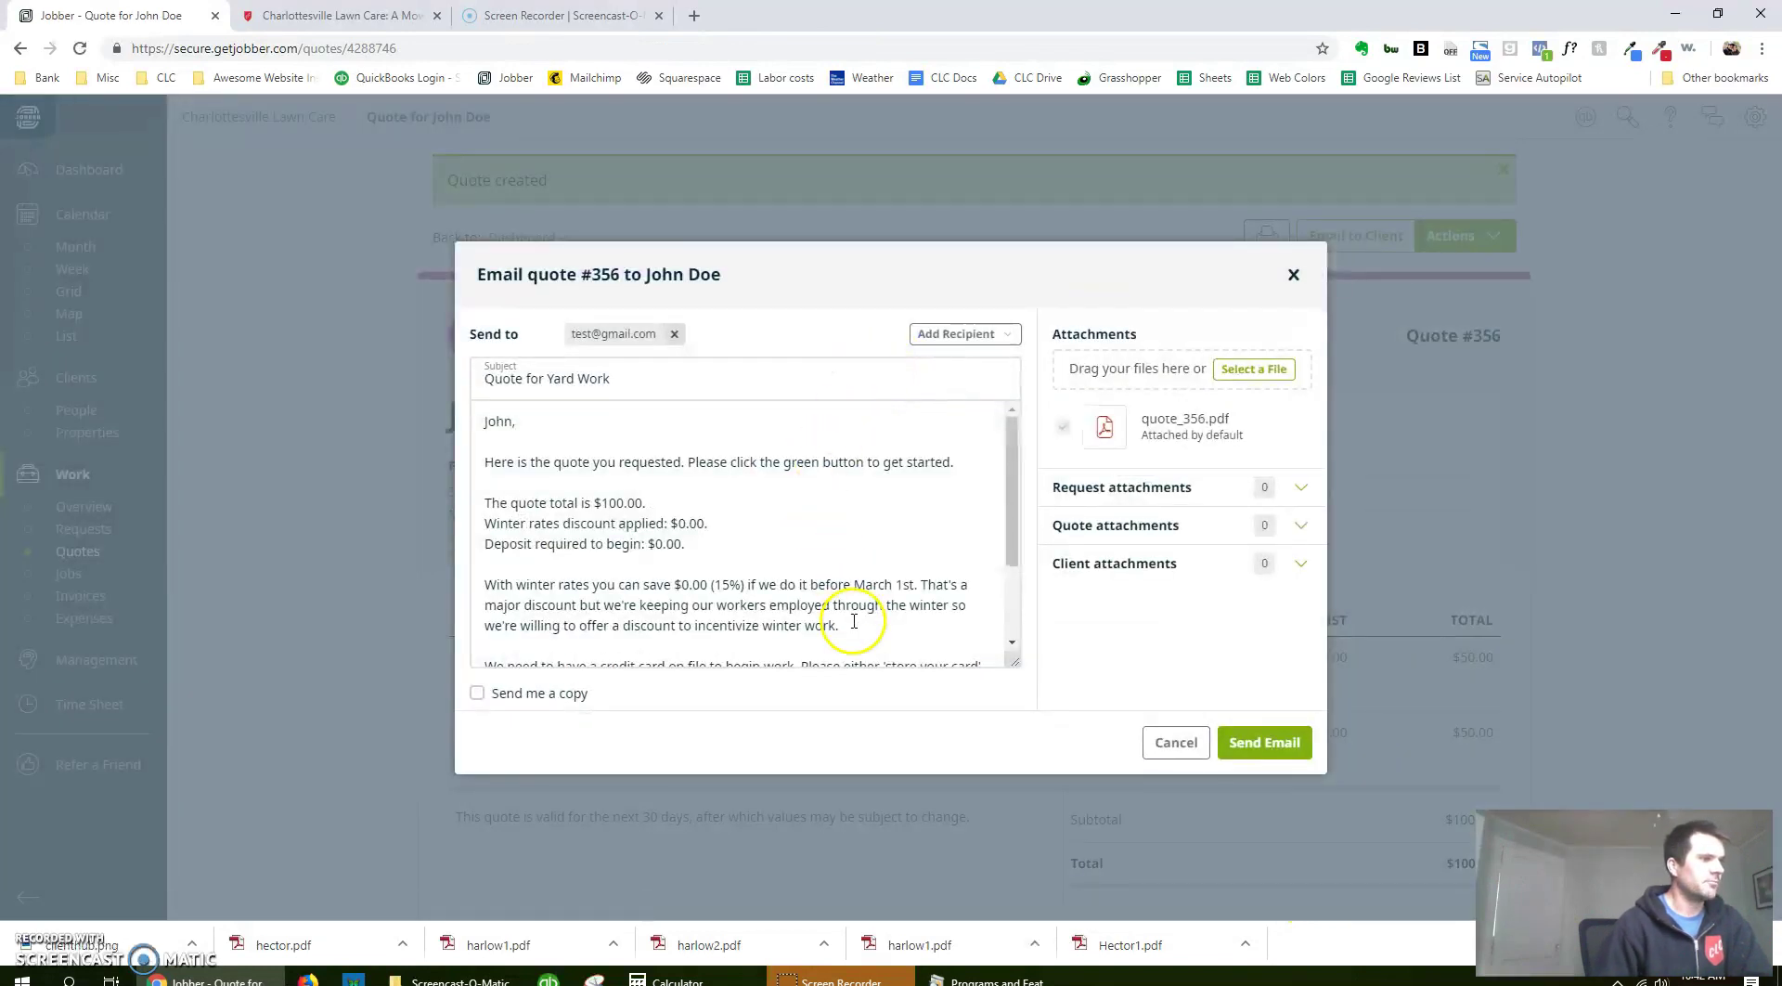
- Delete the winter rates savings paragraph from the quote email and cancel the email without sending it
left_click_drag(854, 621, 497, 609)
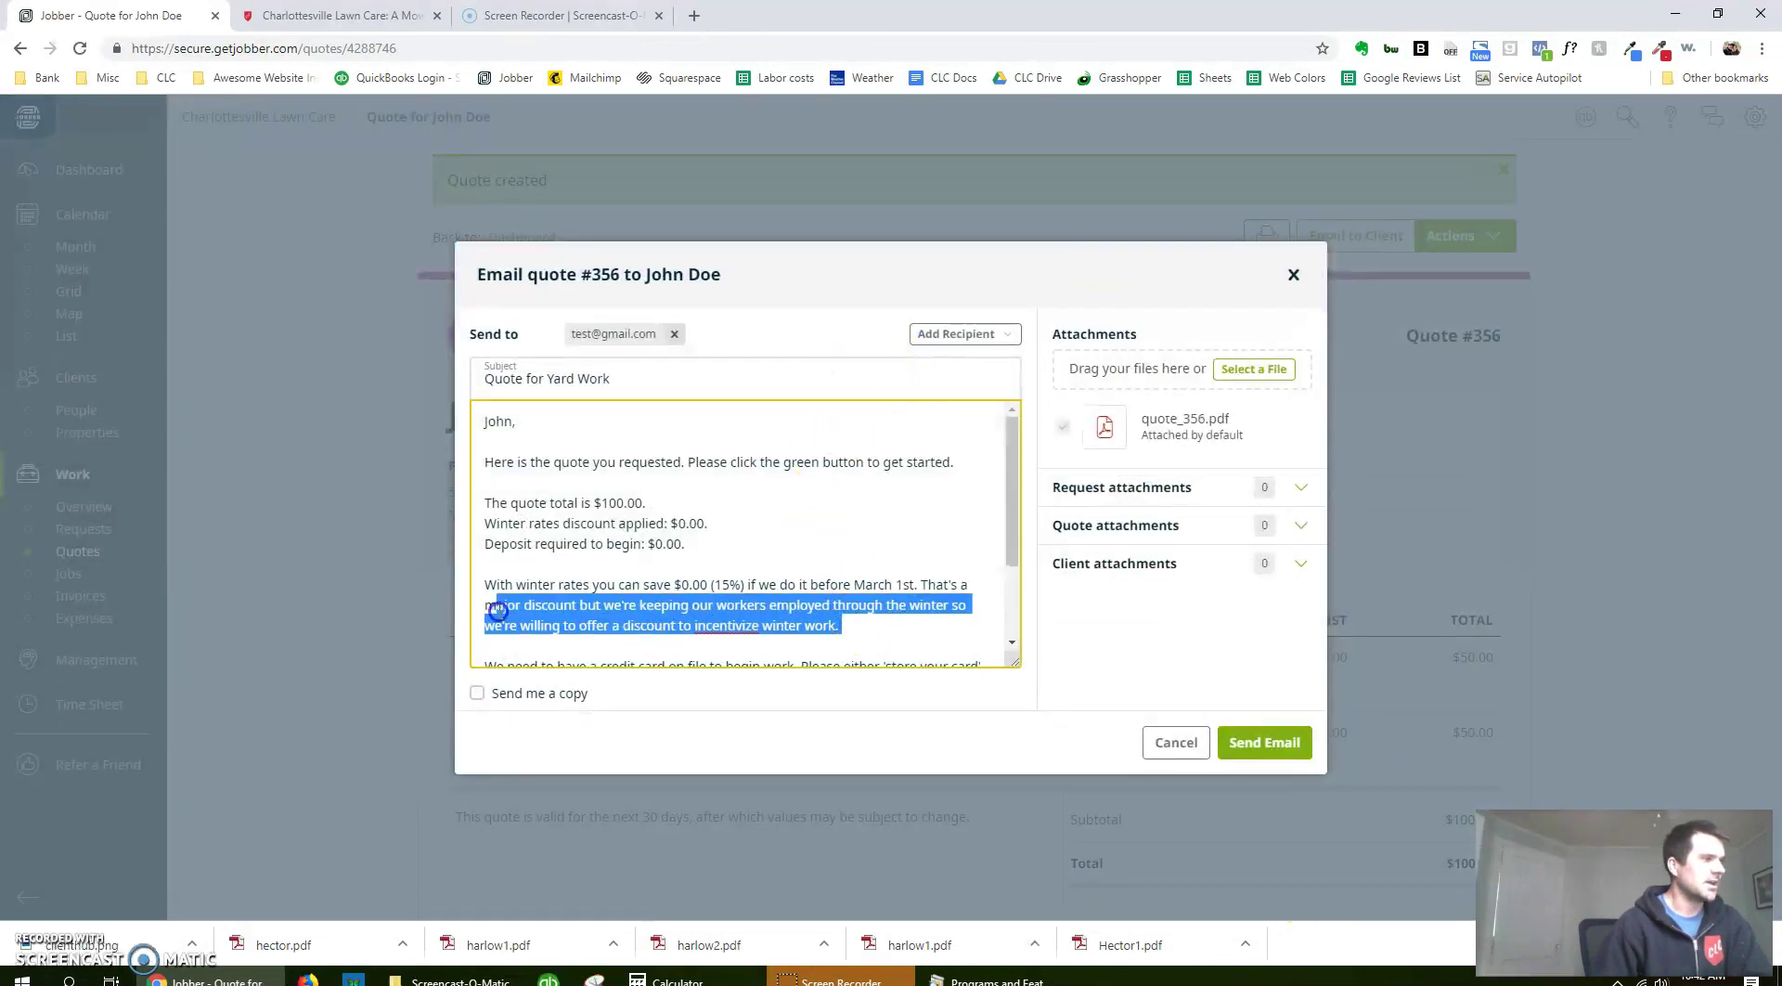
key("BackSpace")
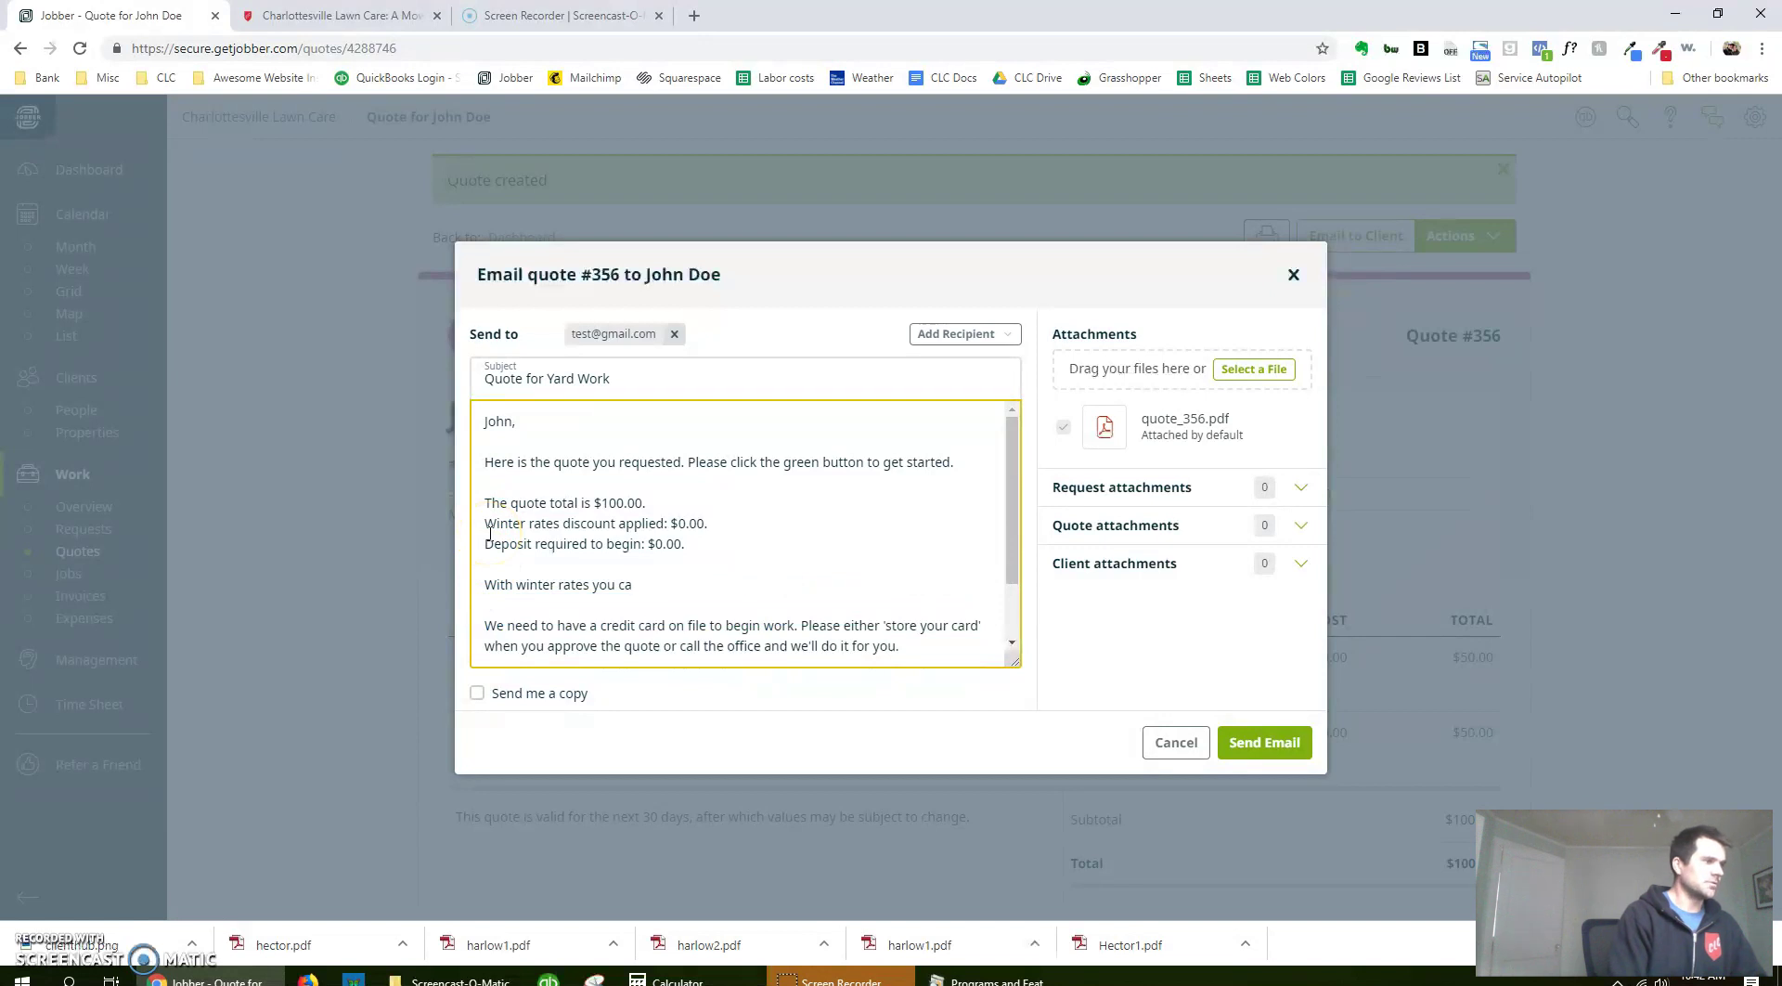
key("BackSpace")
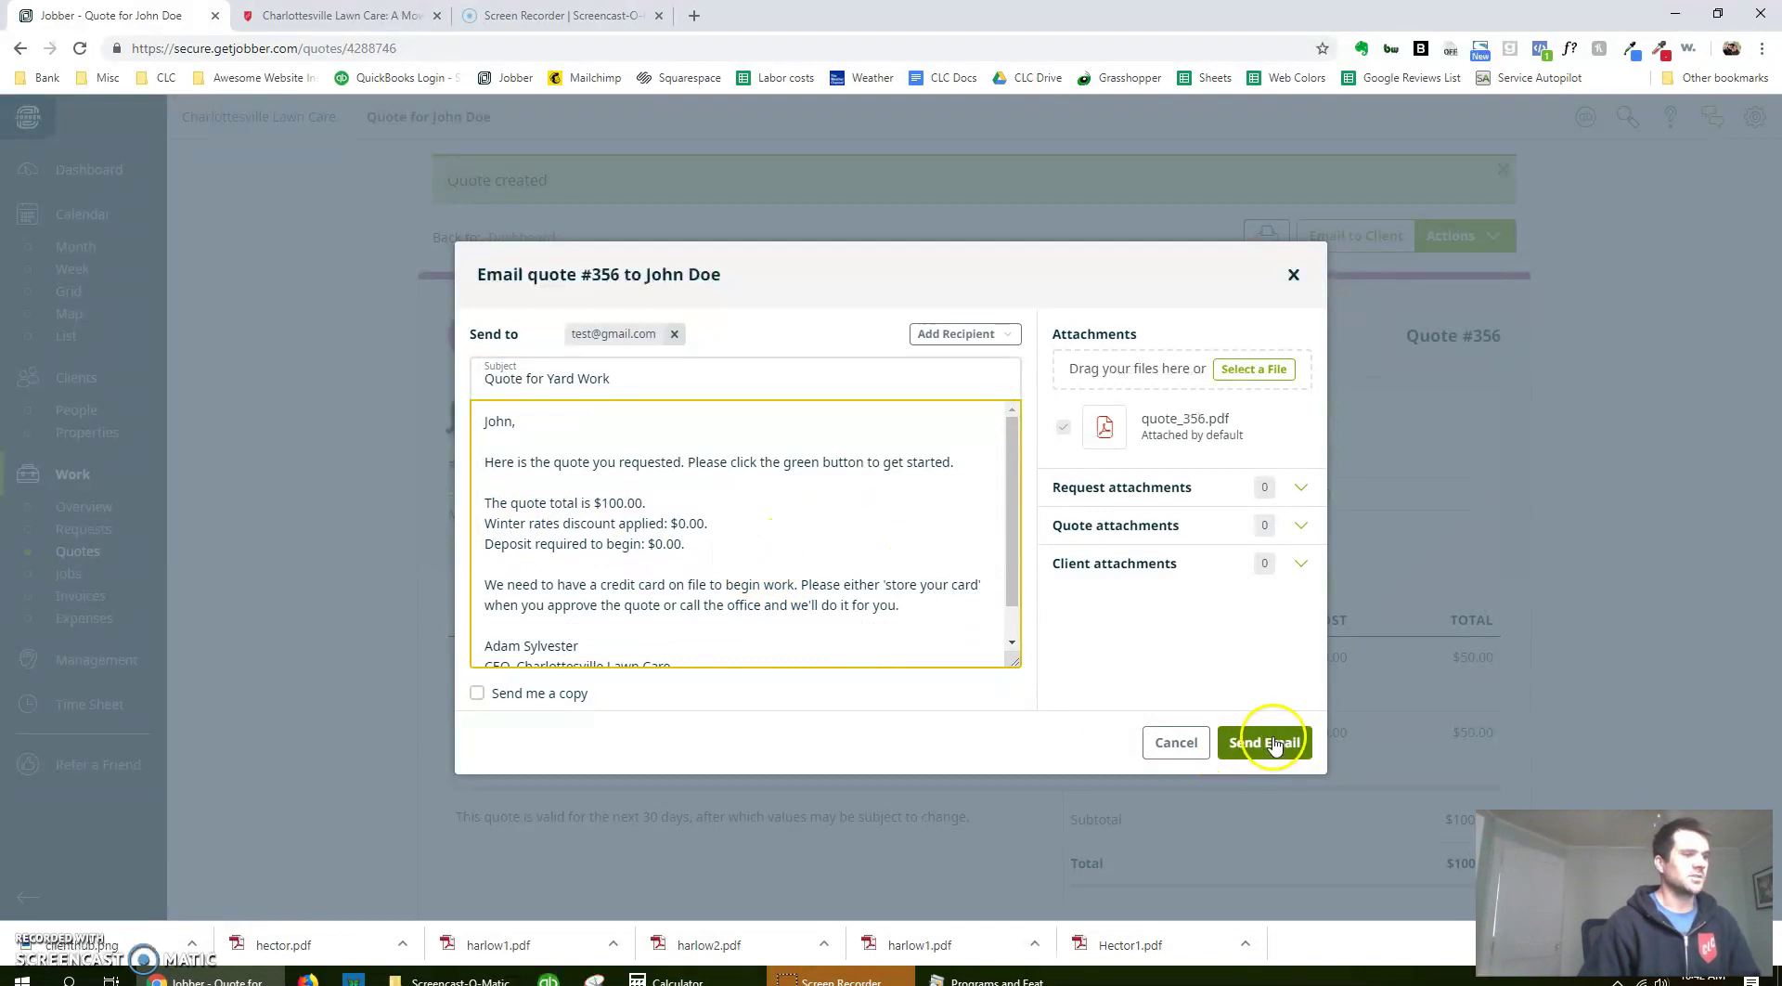
left_click(1177, 742)
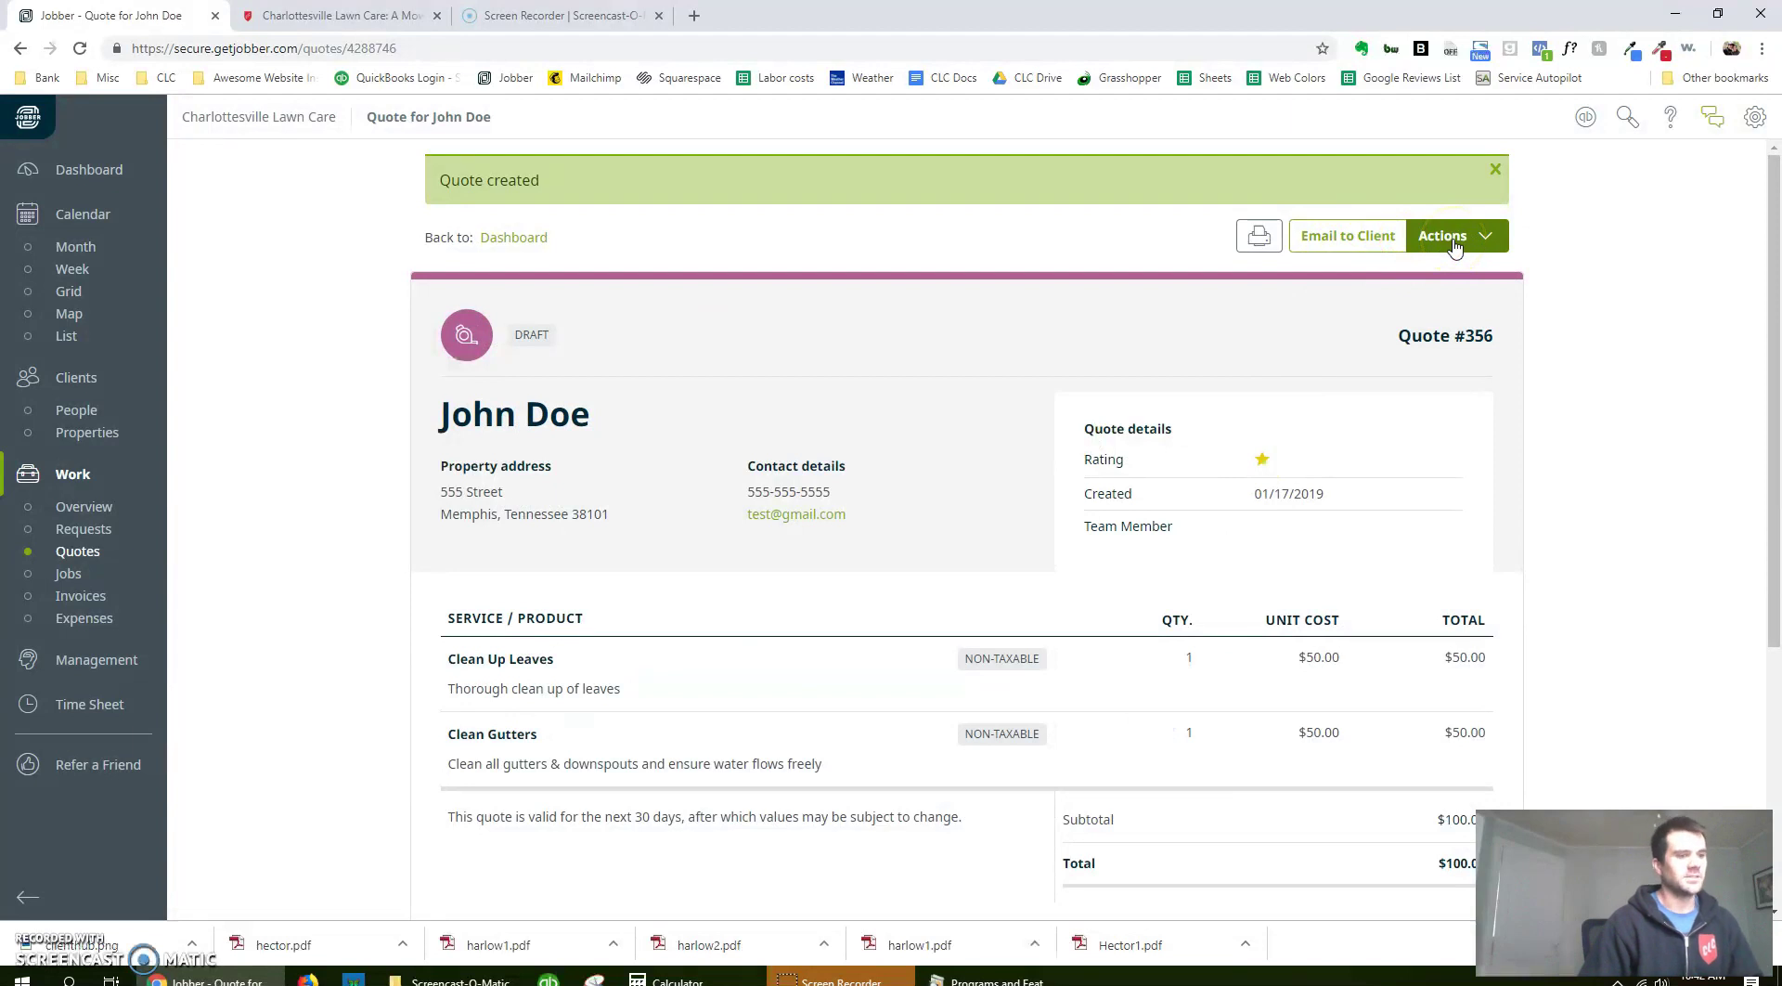
- Mark the quote as approved
left_click(1454, 245)
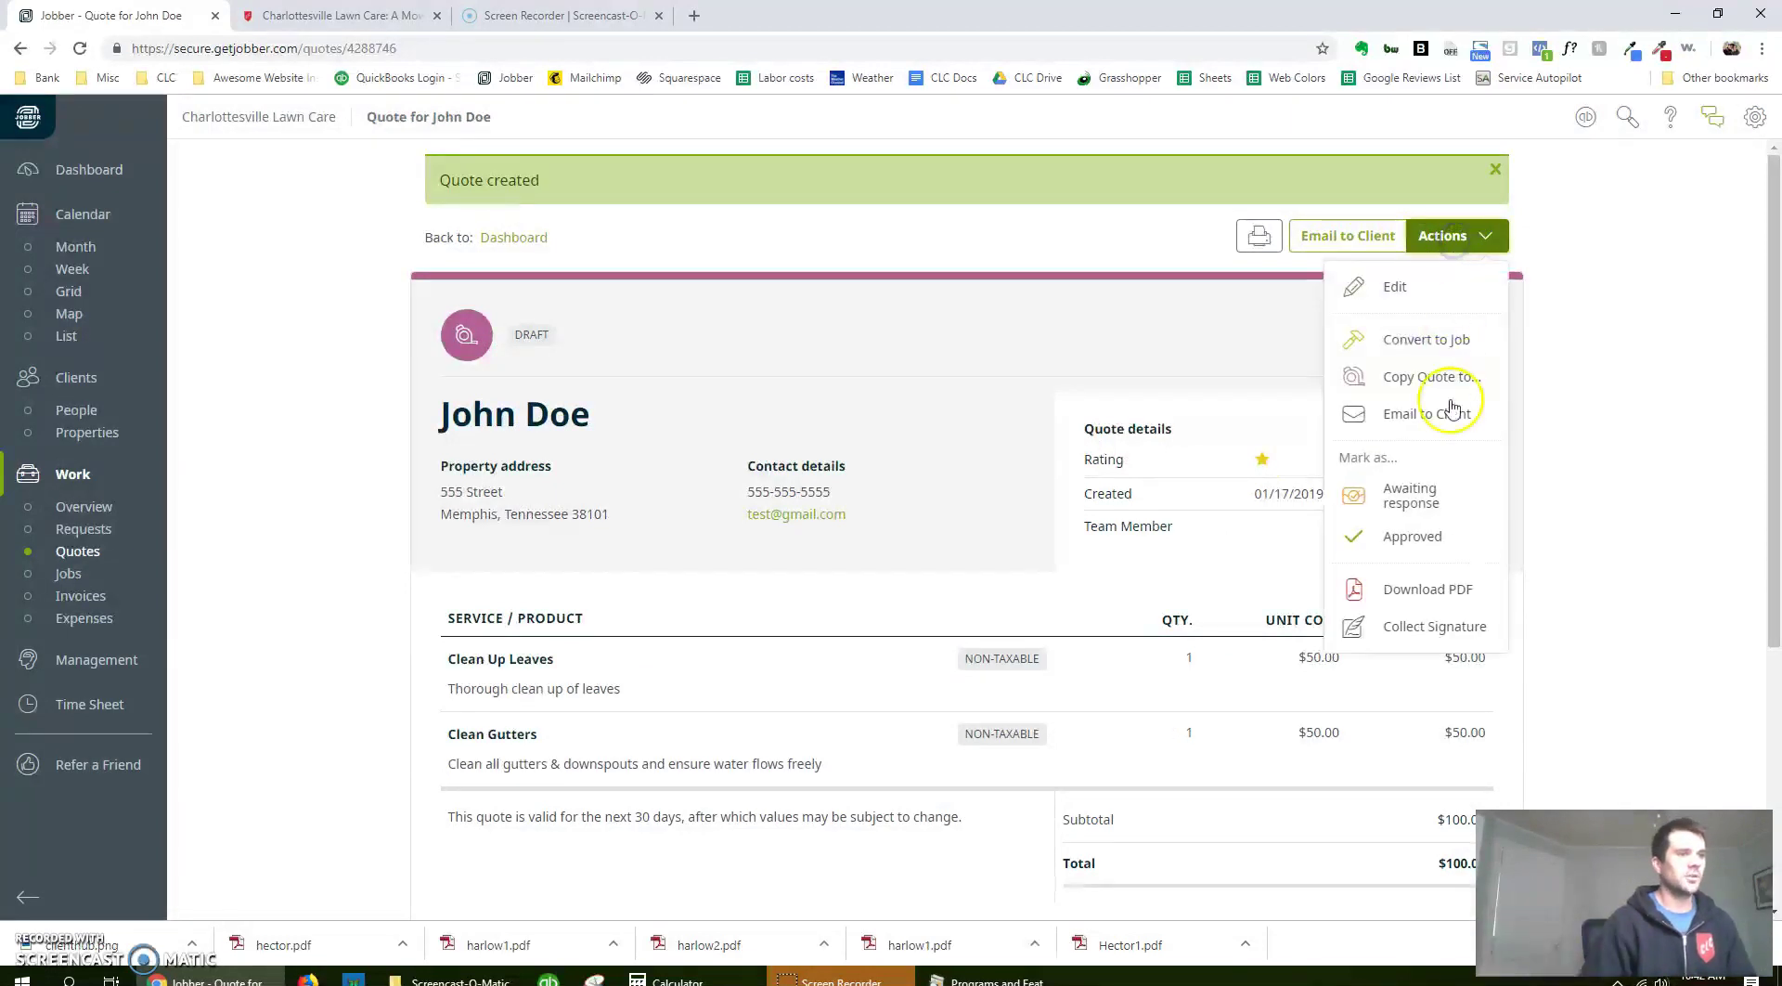
left_click(1438, 544)
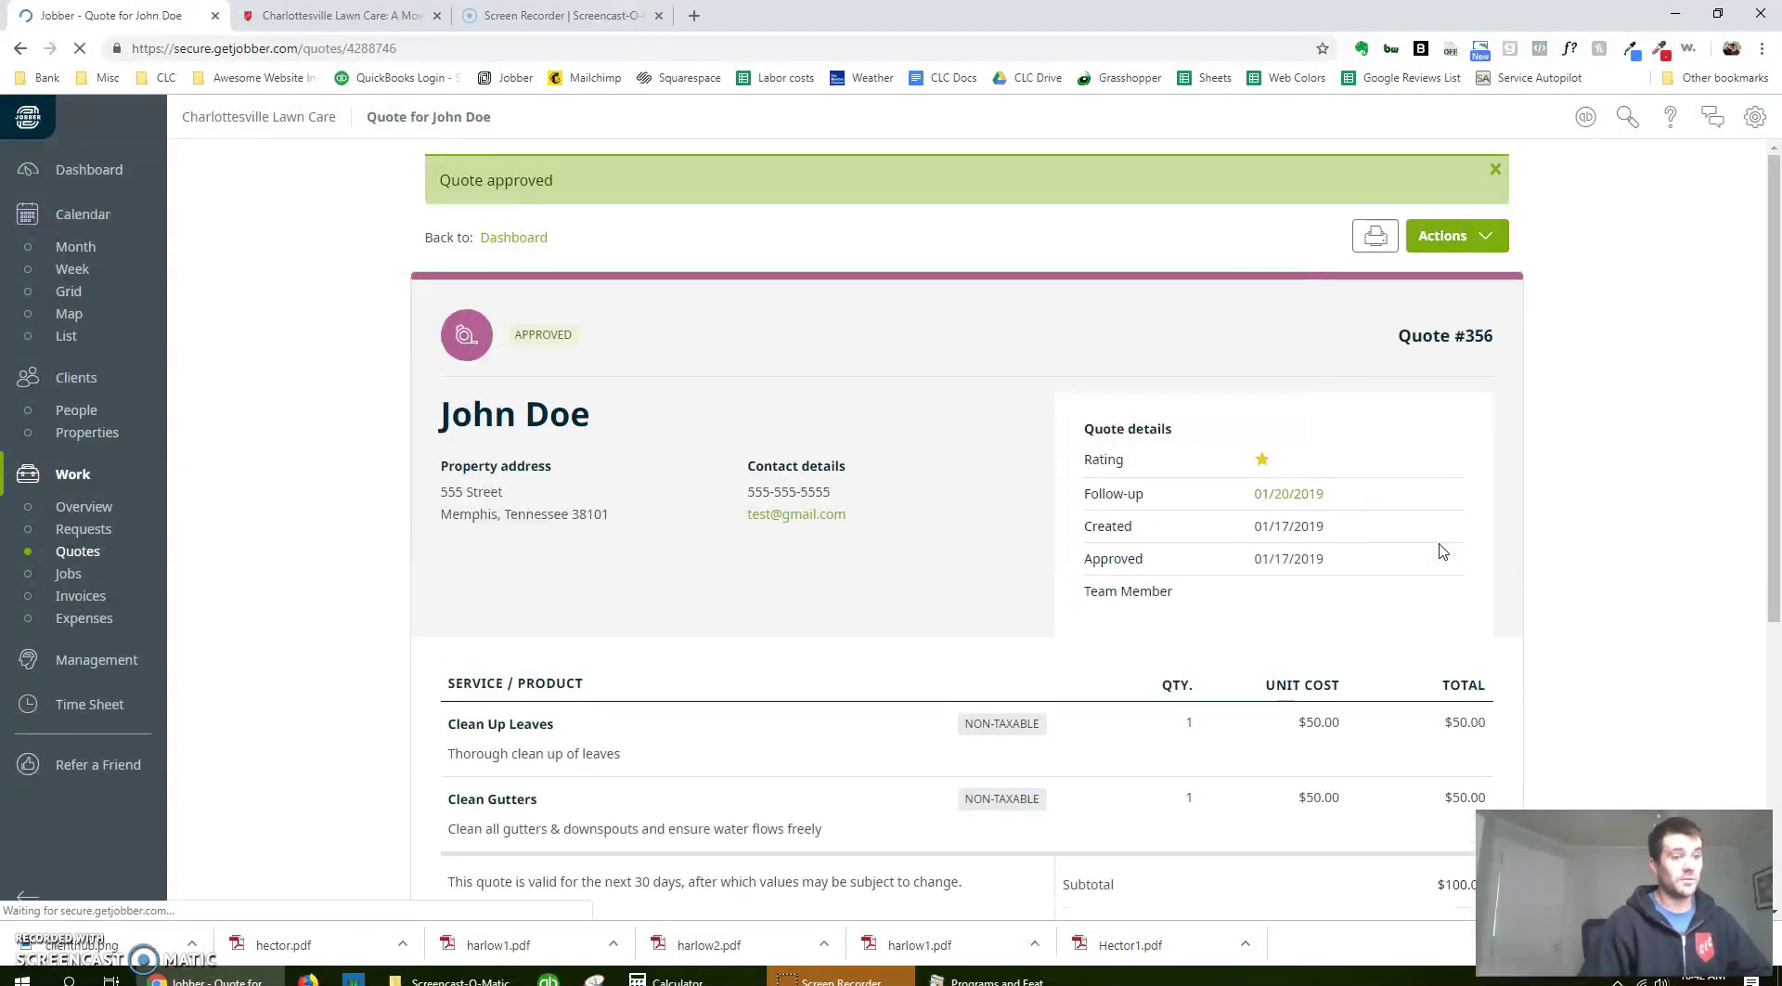
- Convert the approved quote to a one-off job and assign a team member to it
left_click(1465, 236)
left_click(1458, 343)
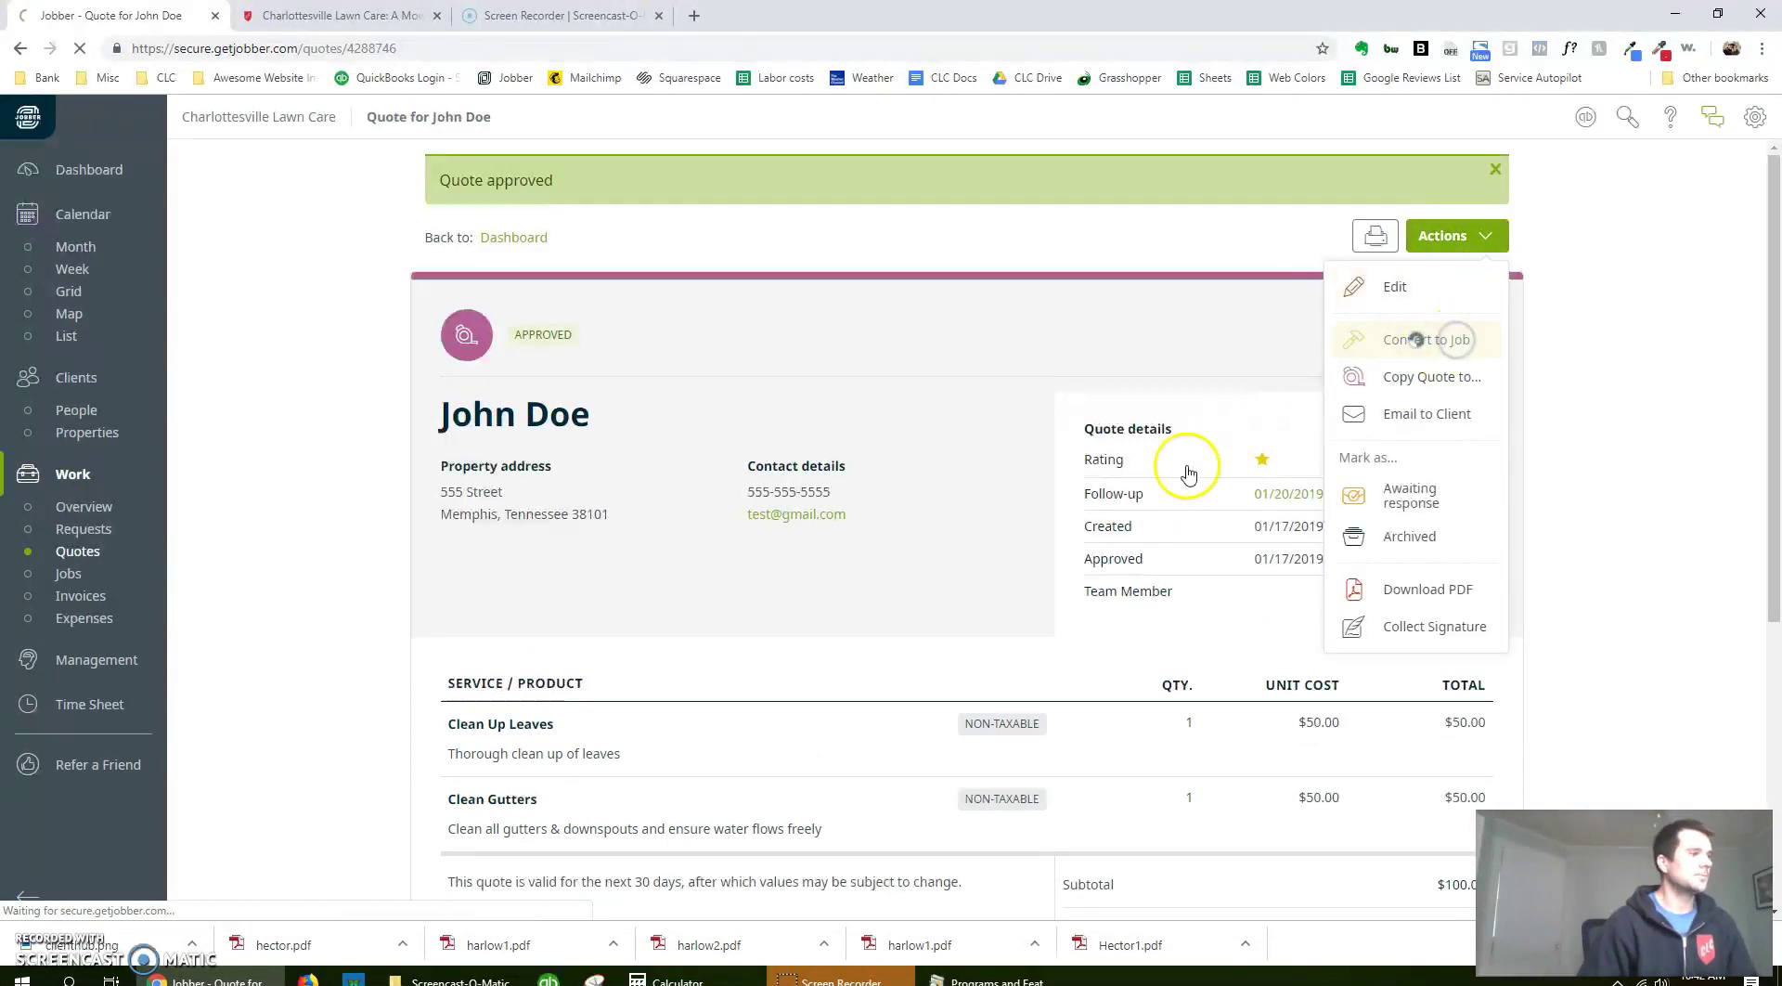
scroll(605, 374, "down", 2)
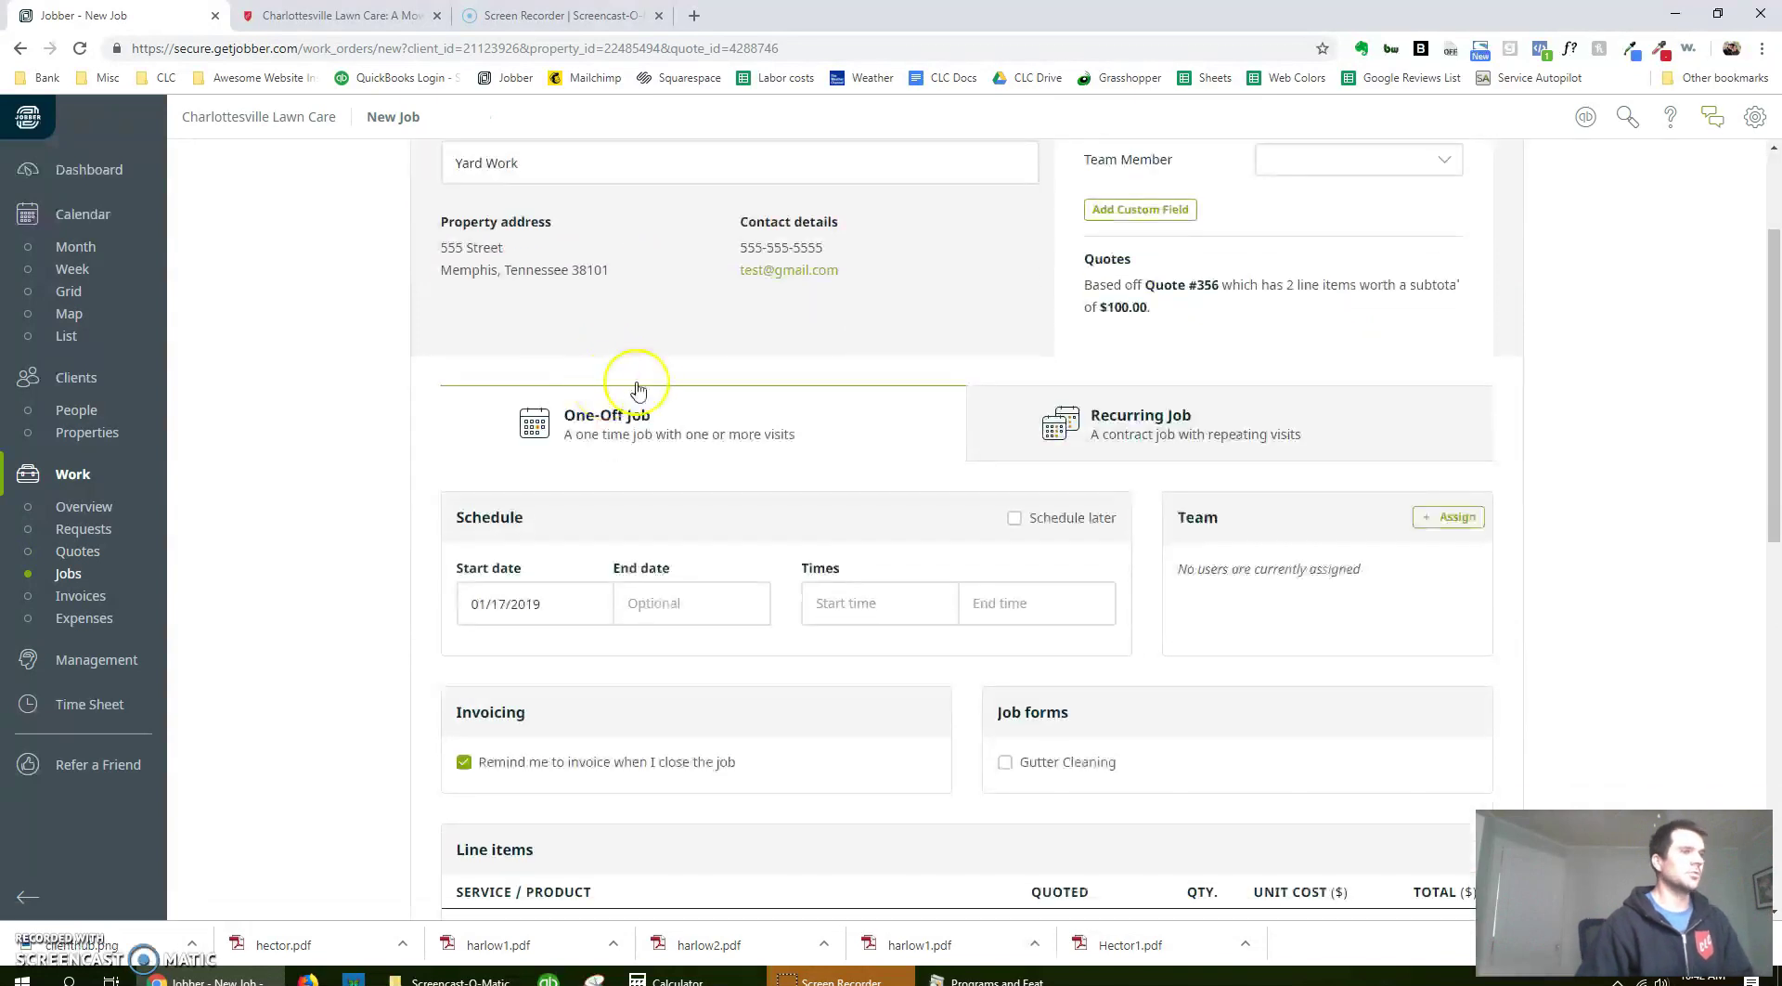
left_click(1454, 520)
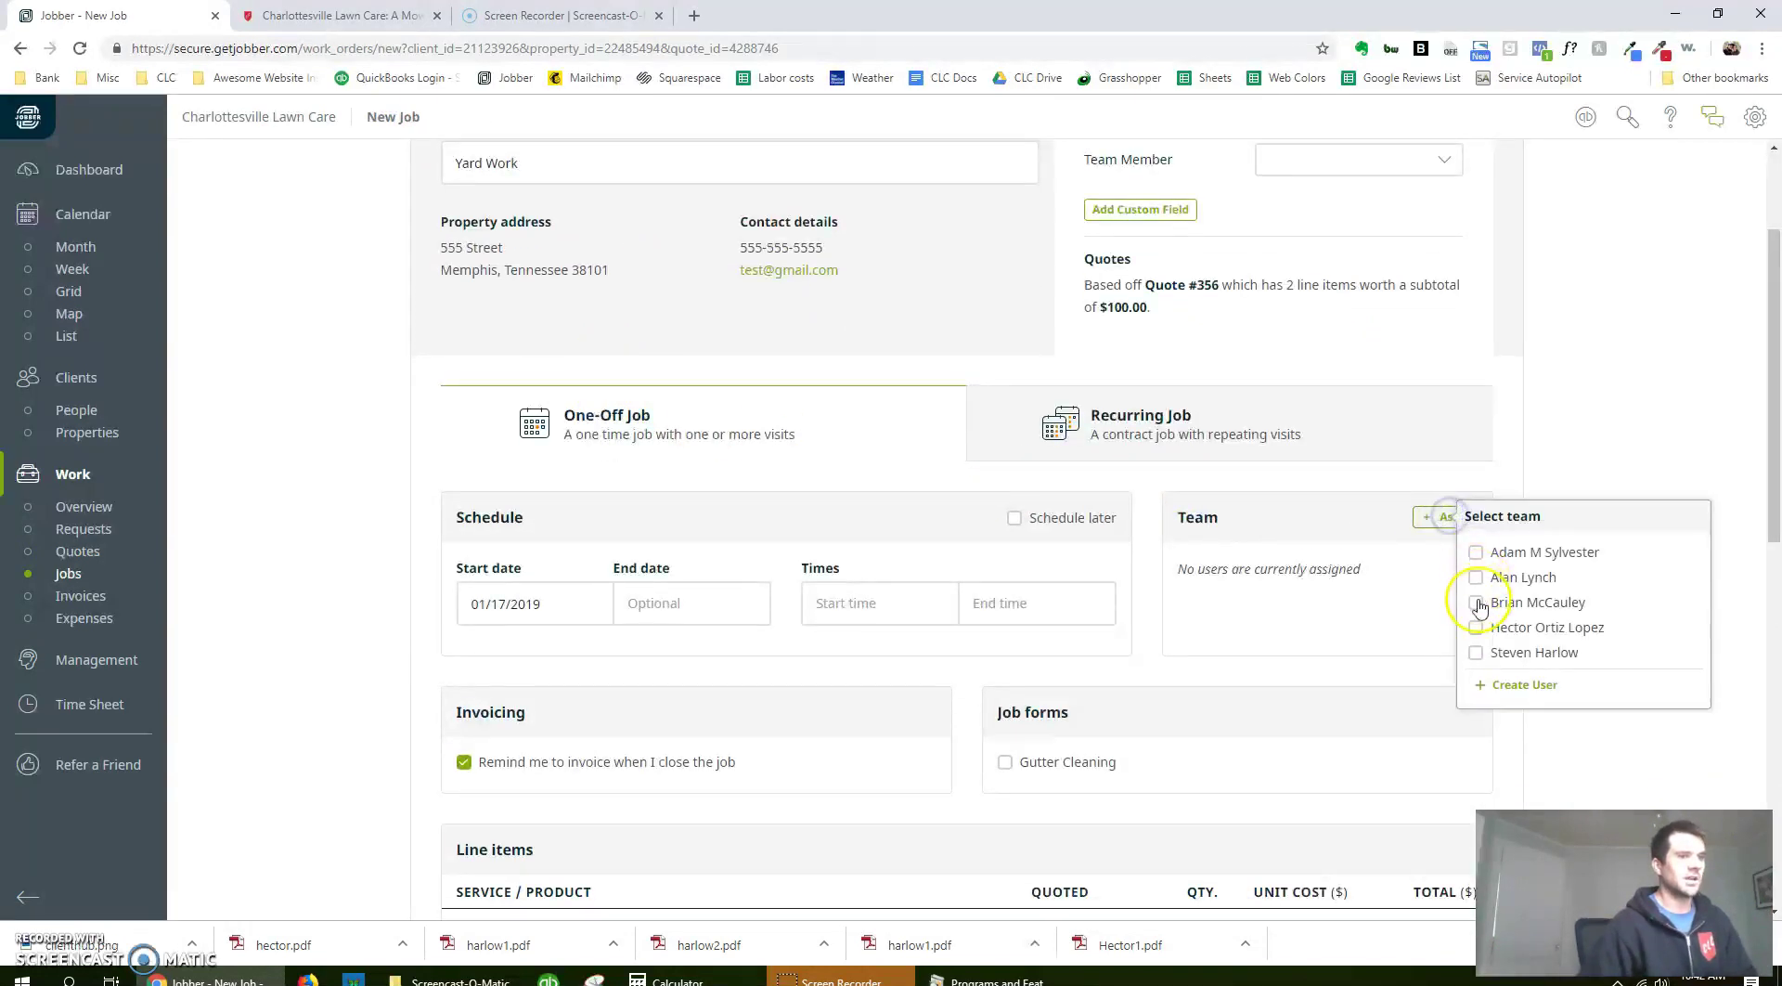
left_click(1476, 652)
- Set the job's start date to 01/21/2019 and save the job with its two quoted line items
left_click(520, 604)
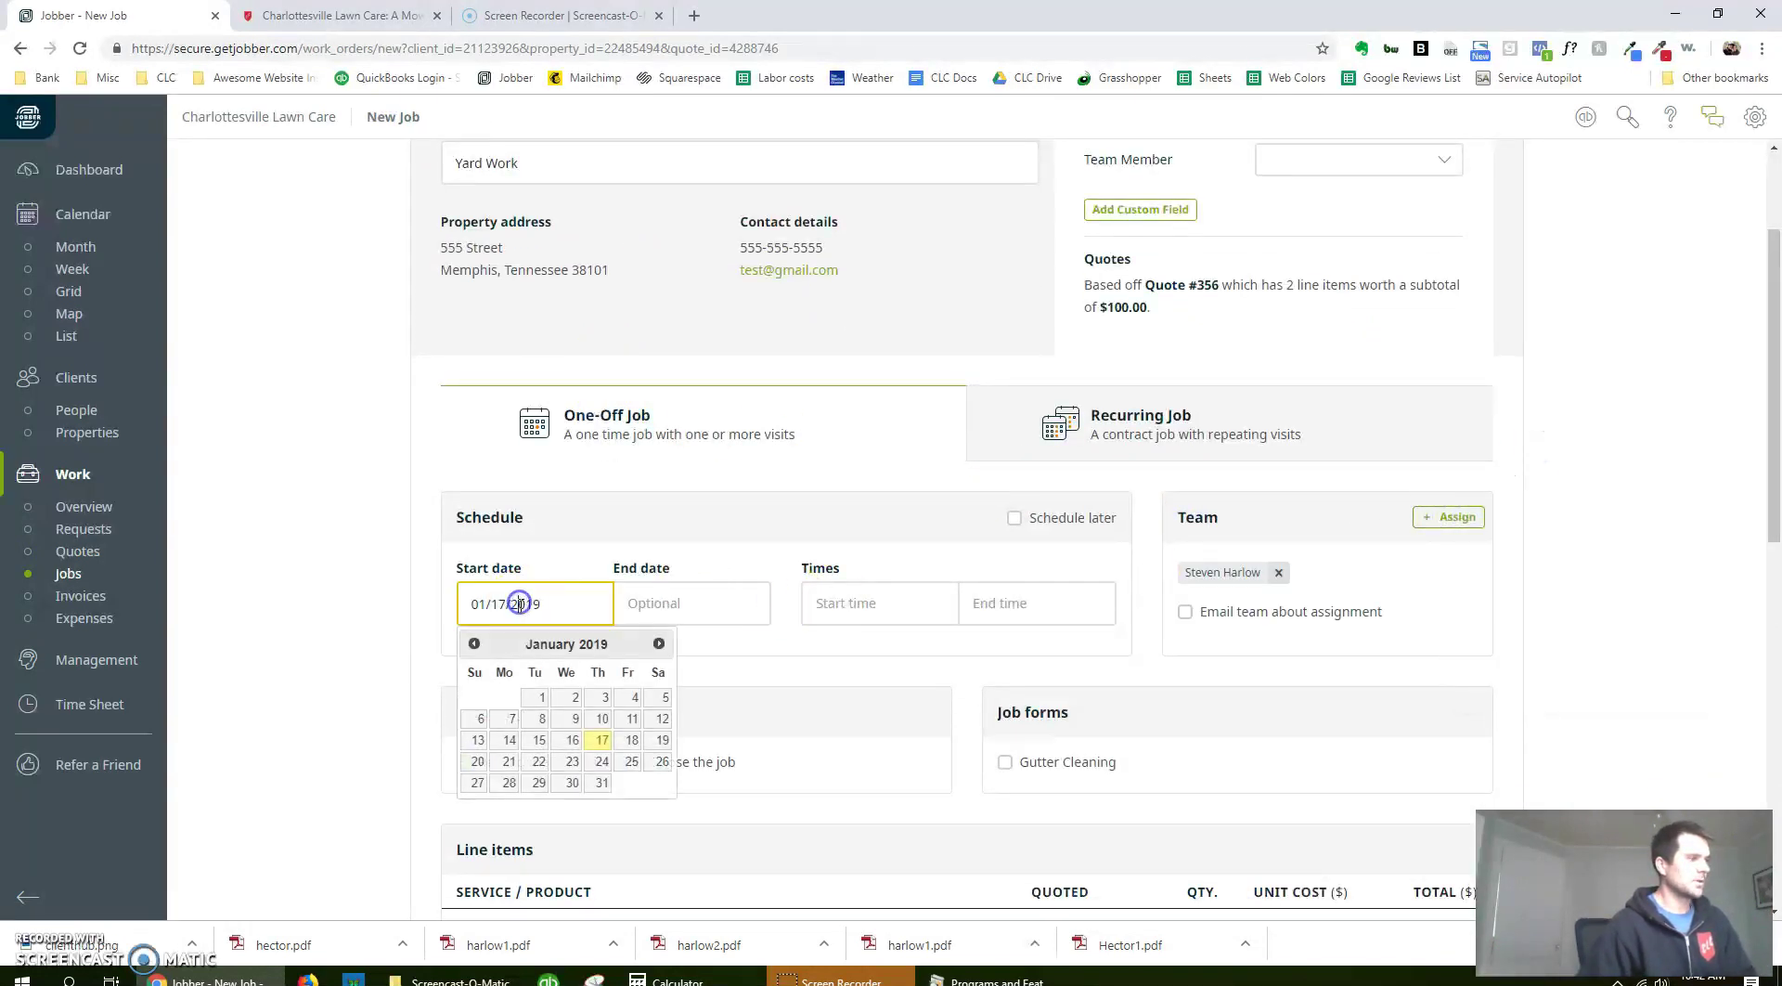
left_click(509, 762)
scroll(455, 712, "down", 2)
scroll(552, 631, "down", 2)
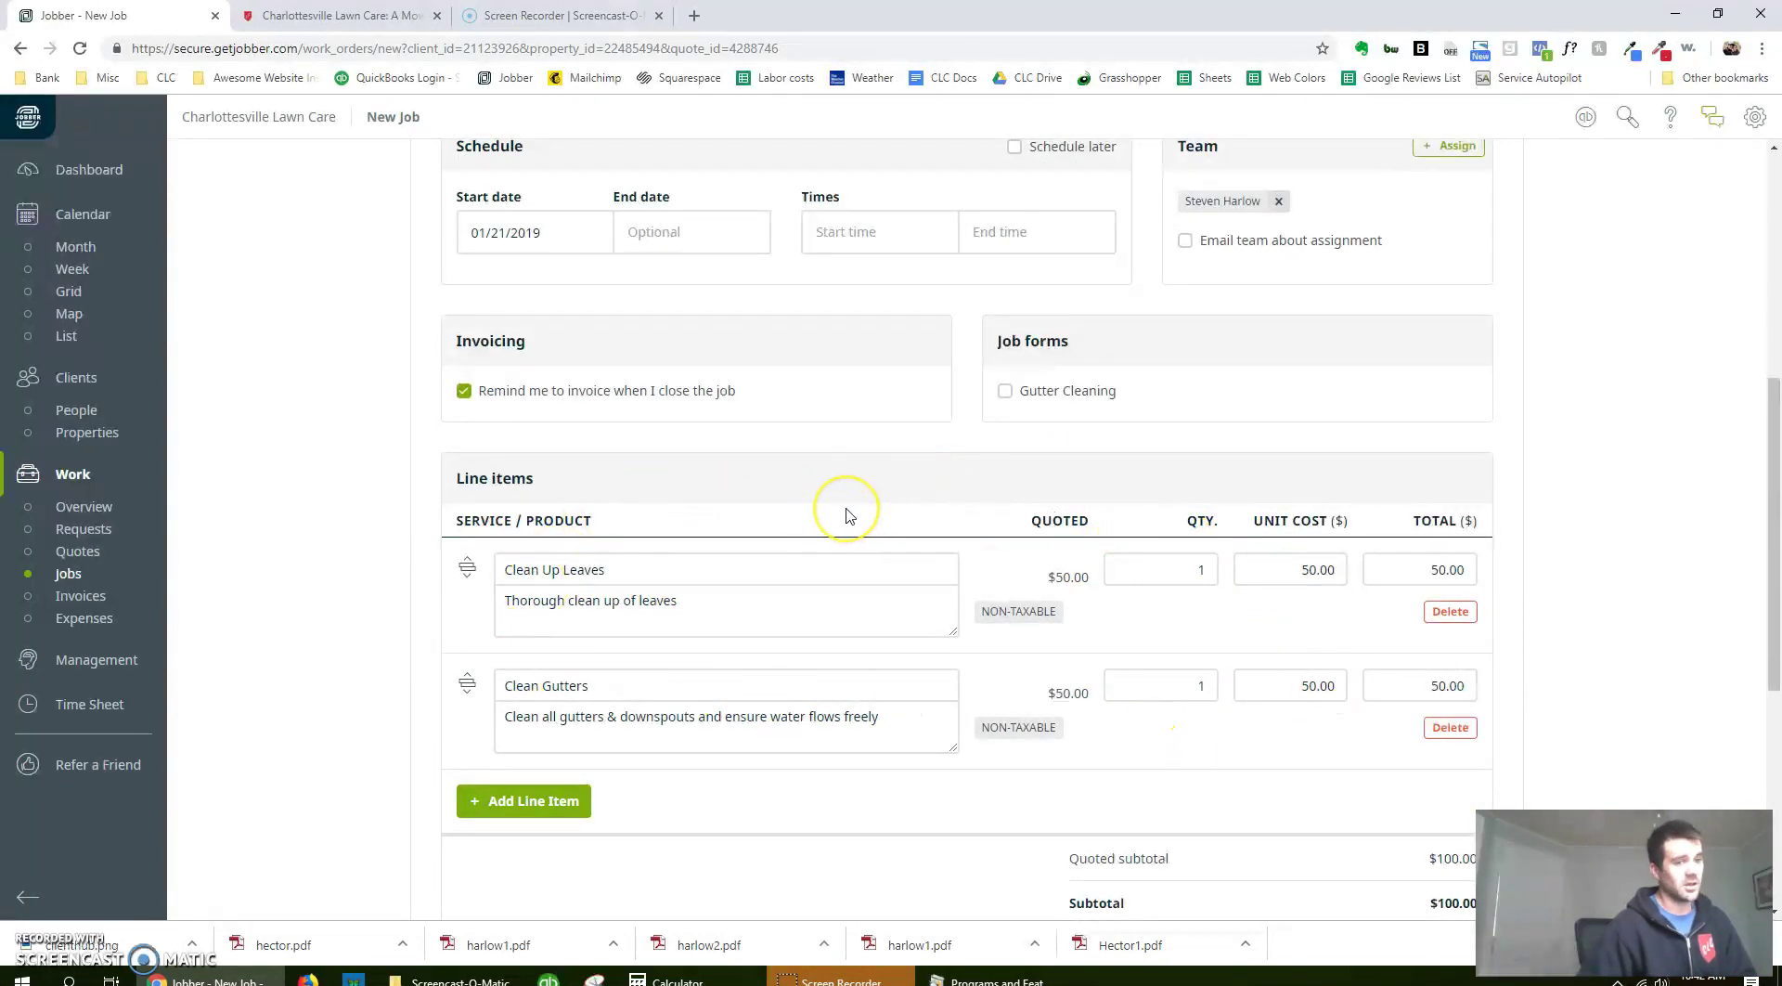
scroll(852, 529, "down", 6)
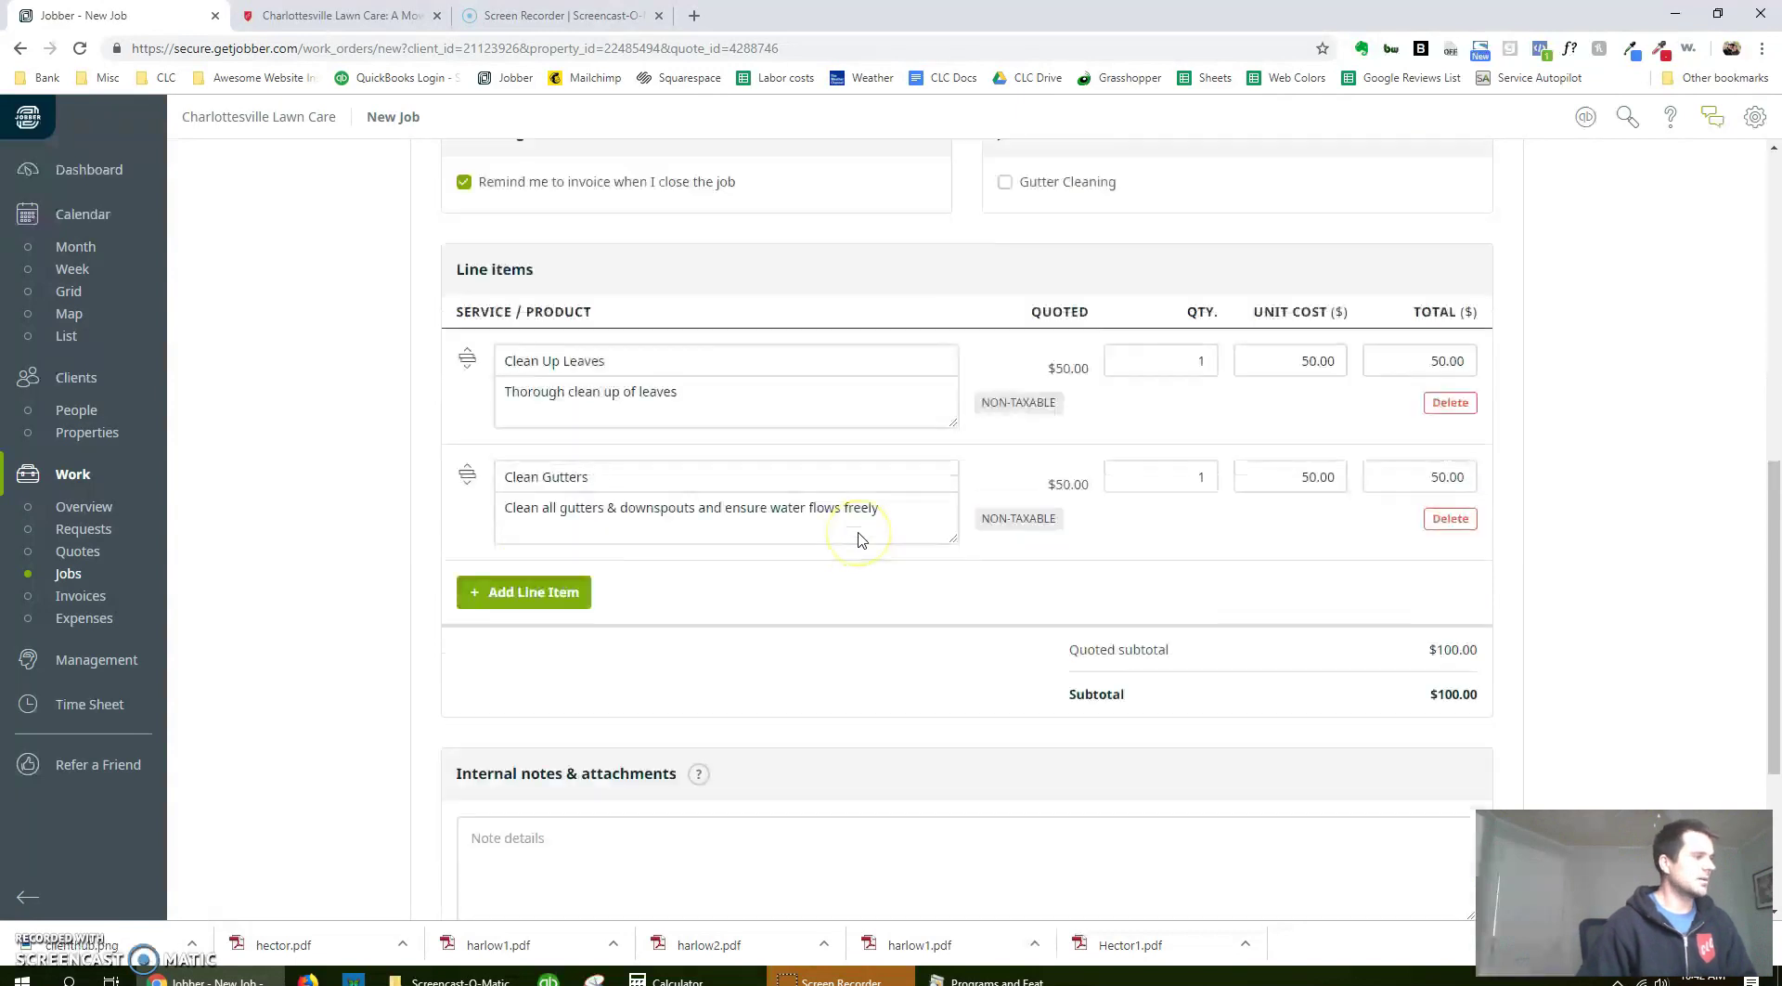
left_click(1450, 812)
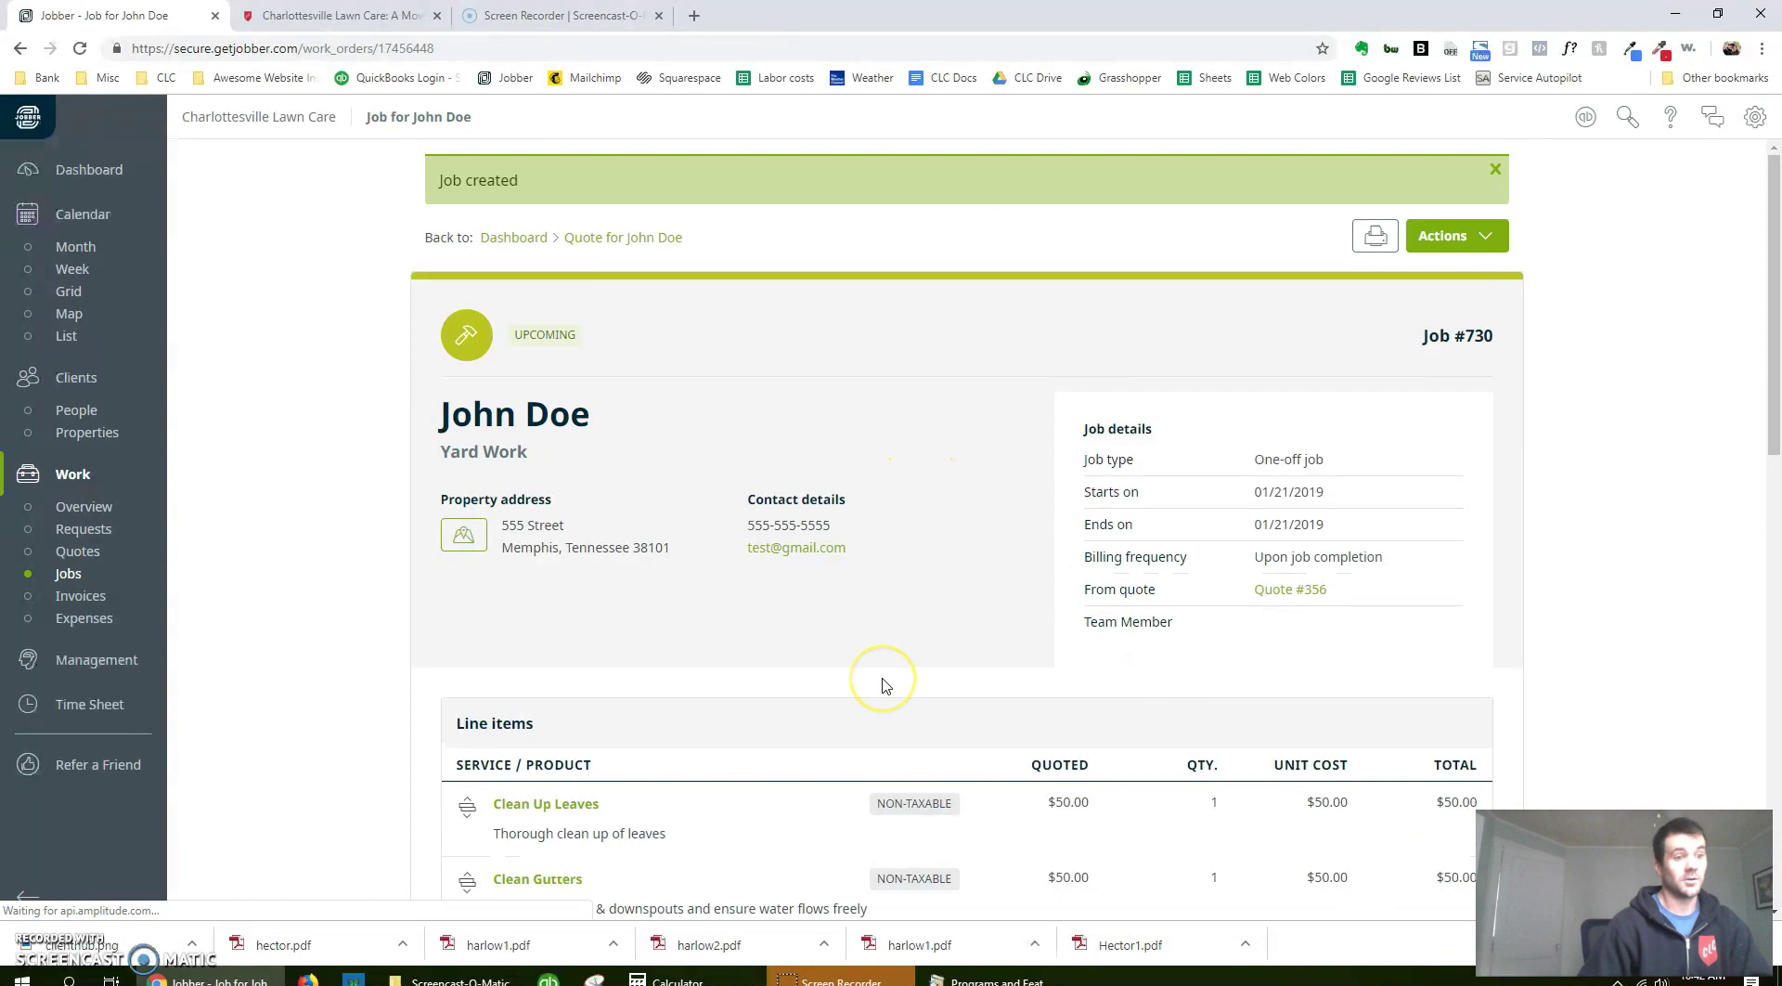
- Open the weekly calendar for Jan 20 - Jan 26, 2019 and move the new Yard Work visit to 11:00 - 1:00 on Monday
scroll(882, 666, "down", 4)
scroll(888, 666, "up", 4)
scroll(919, 659, "down", 10)
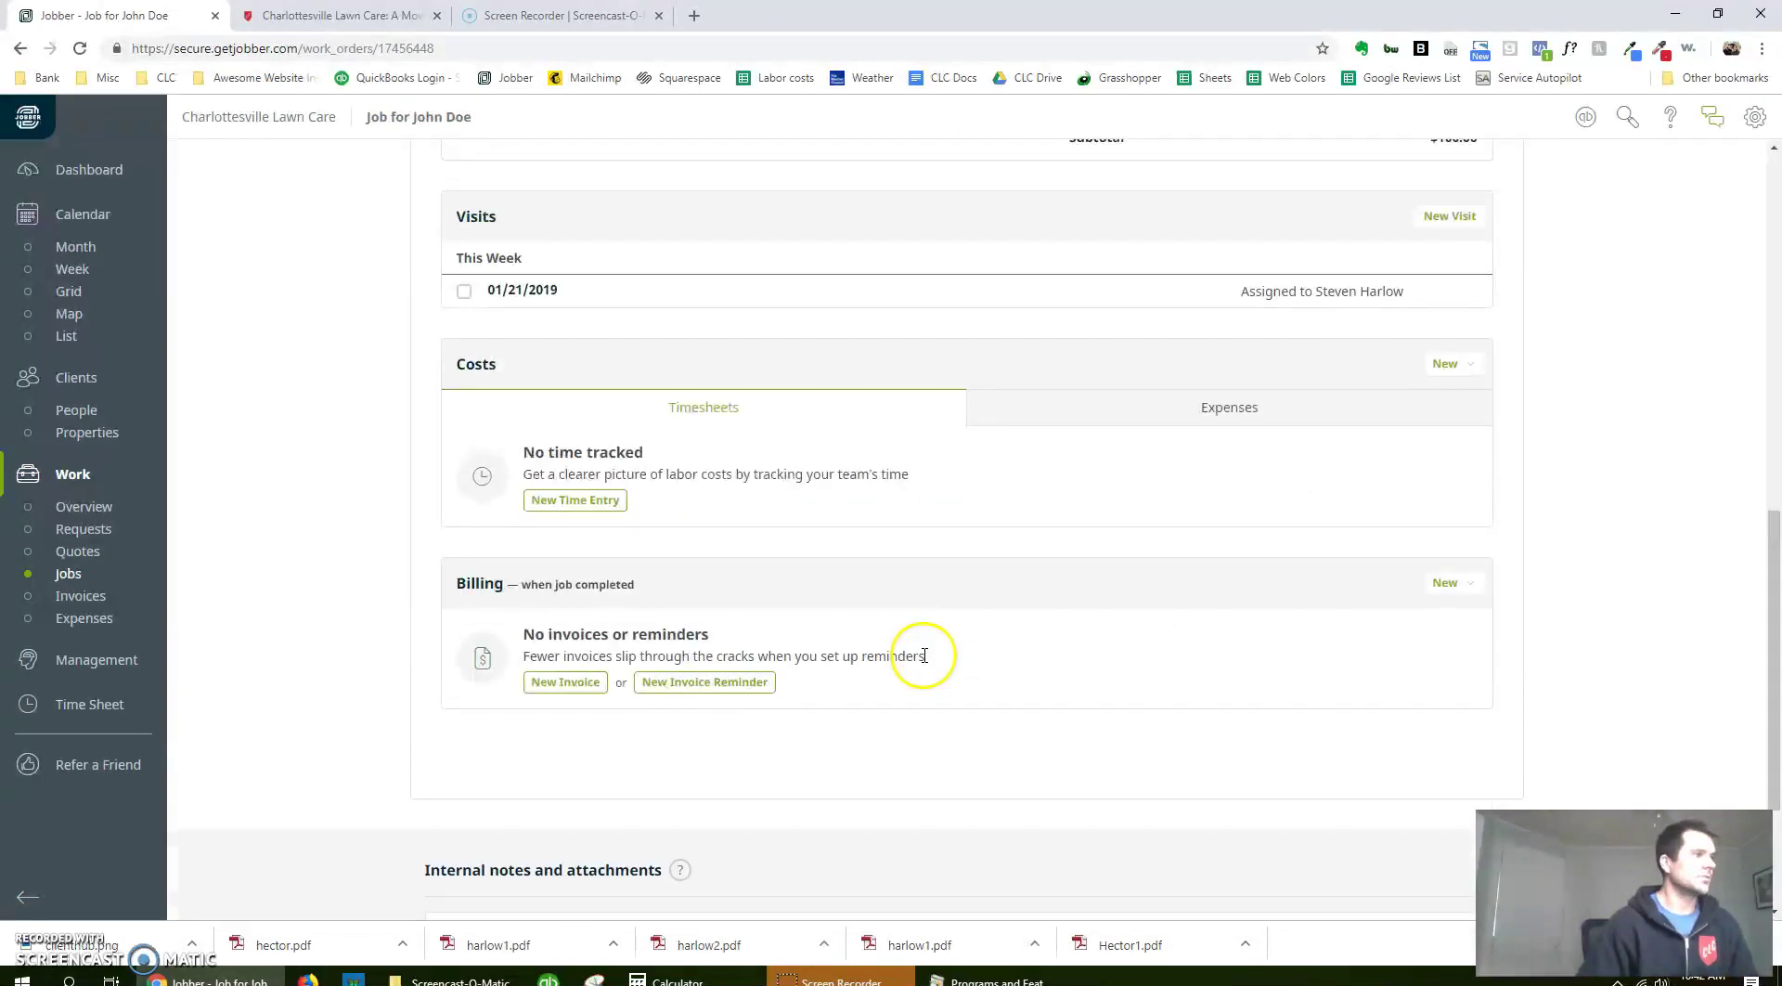
scroll(914, 743, "up", 4)
left_click(126, 272)
left_click(142, 272)
left_click(375, 171)
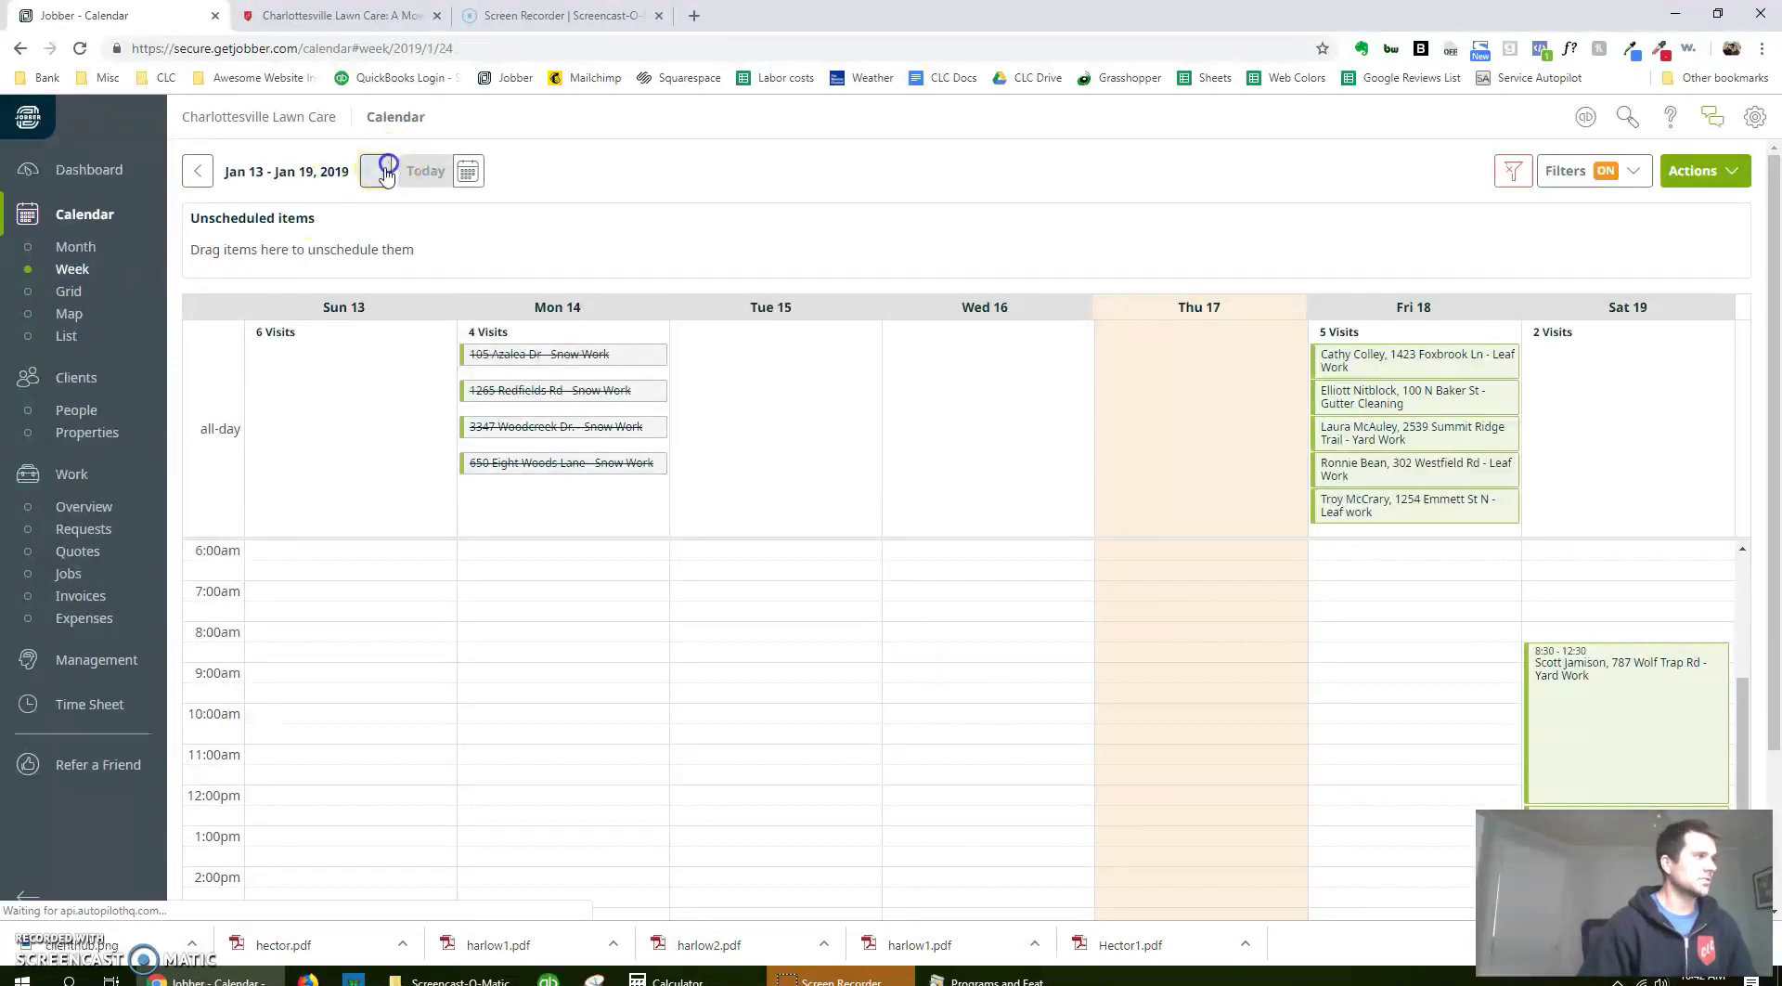
left_click_drag(498, 353, 532, 615)
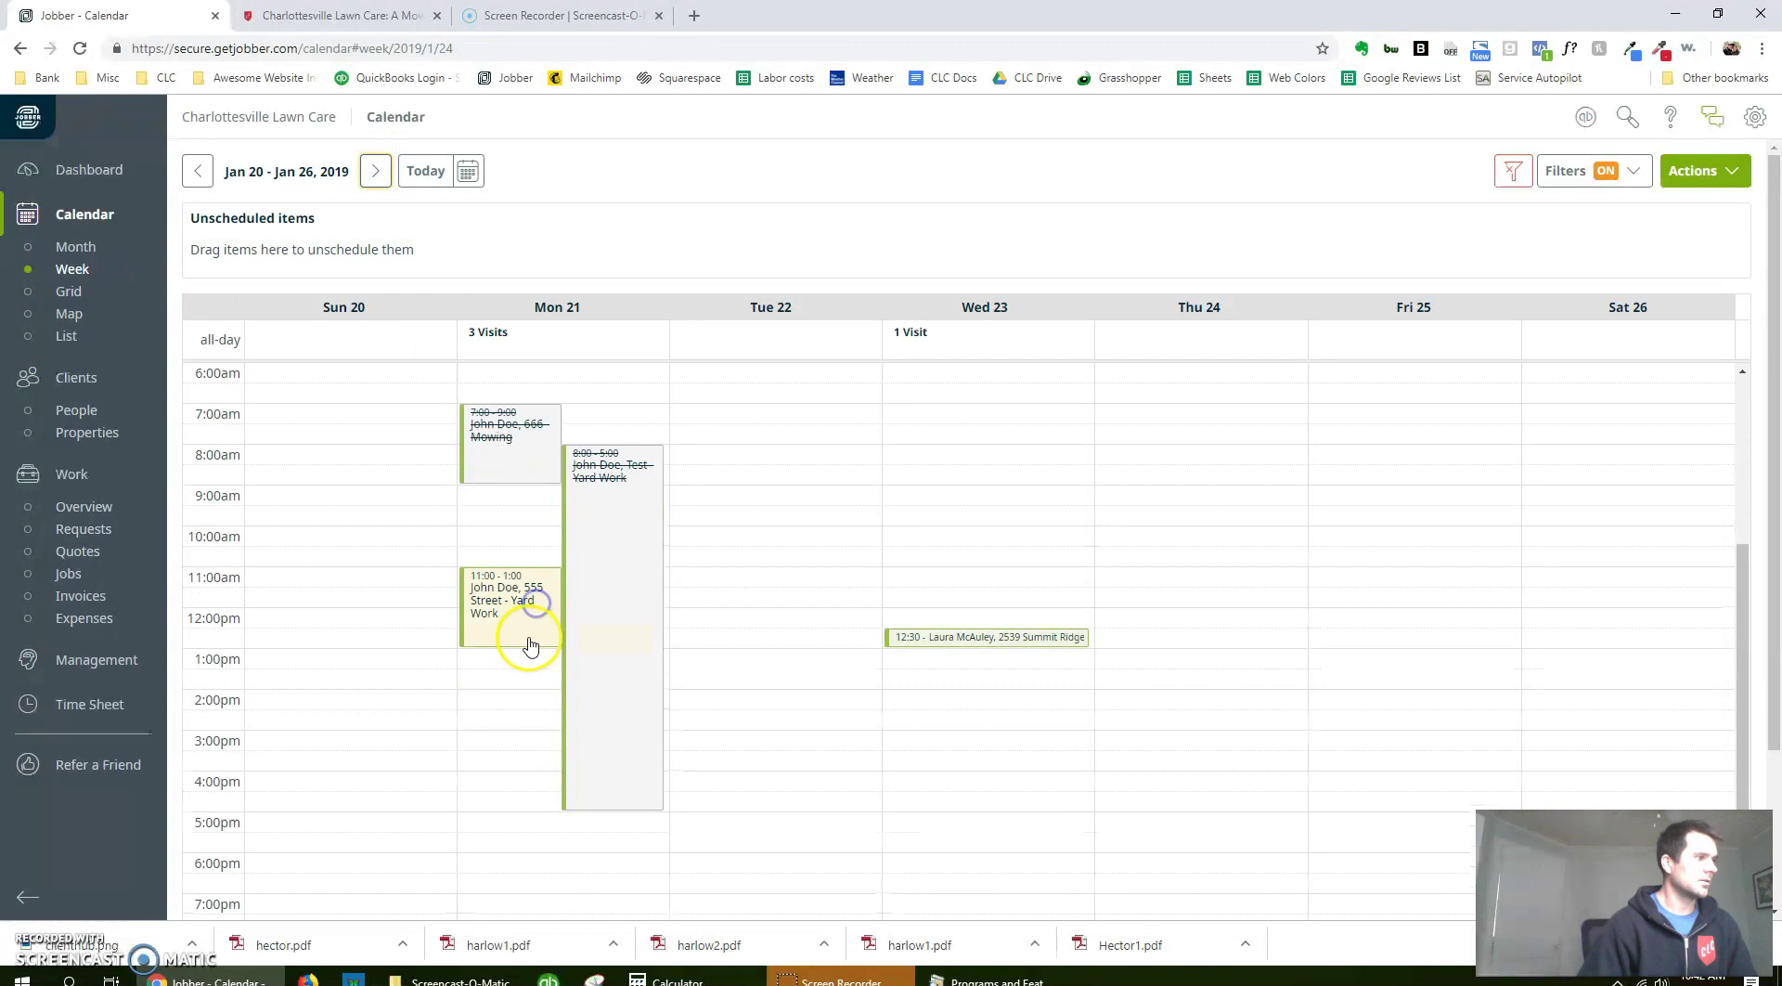
- Mark the rescheduled Yard Work visit as completed and close its job
left_click(530, 620)
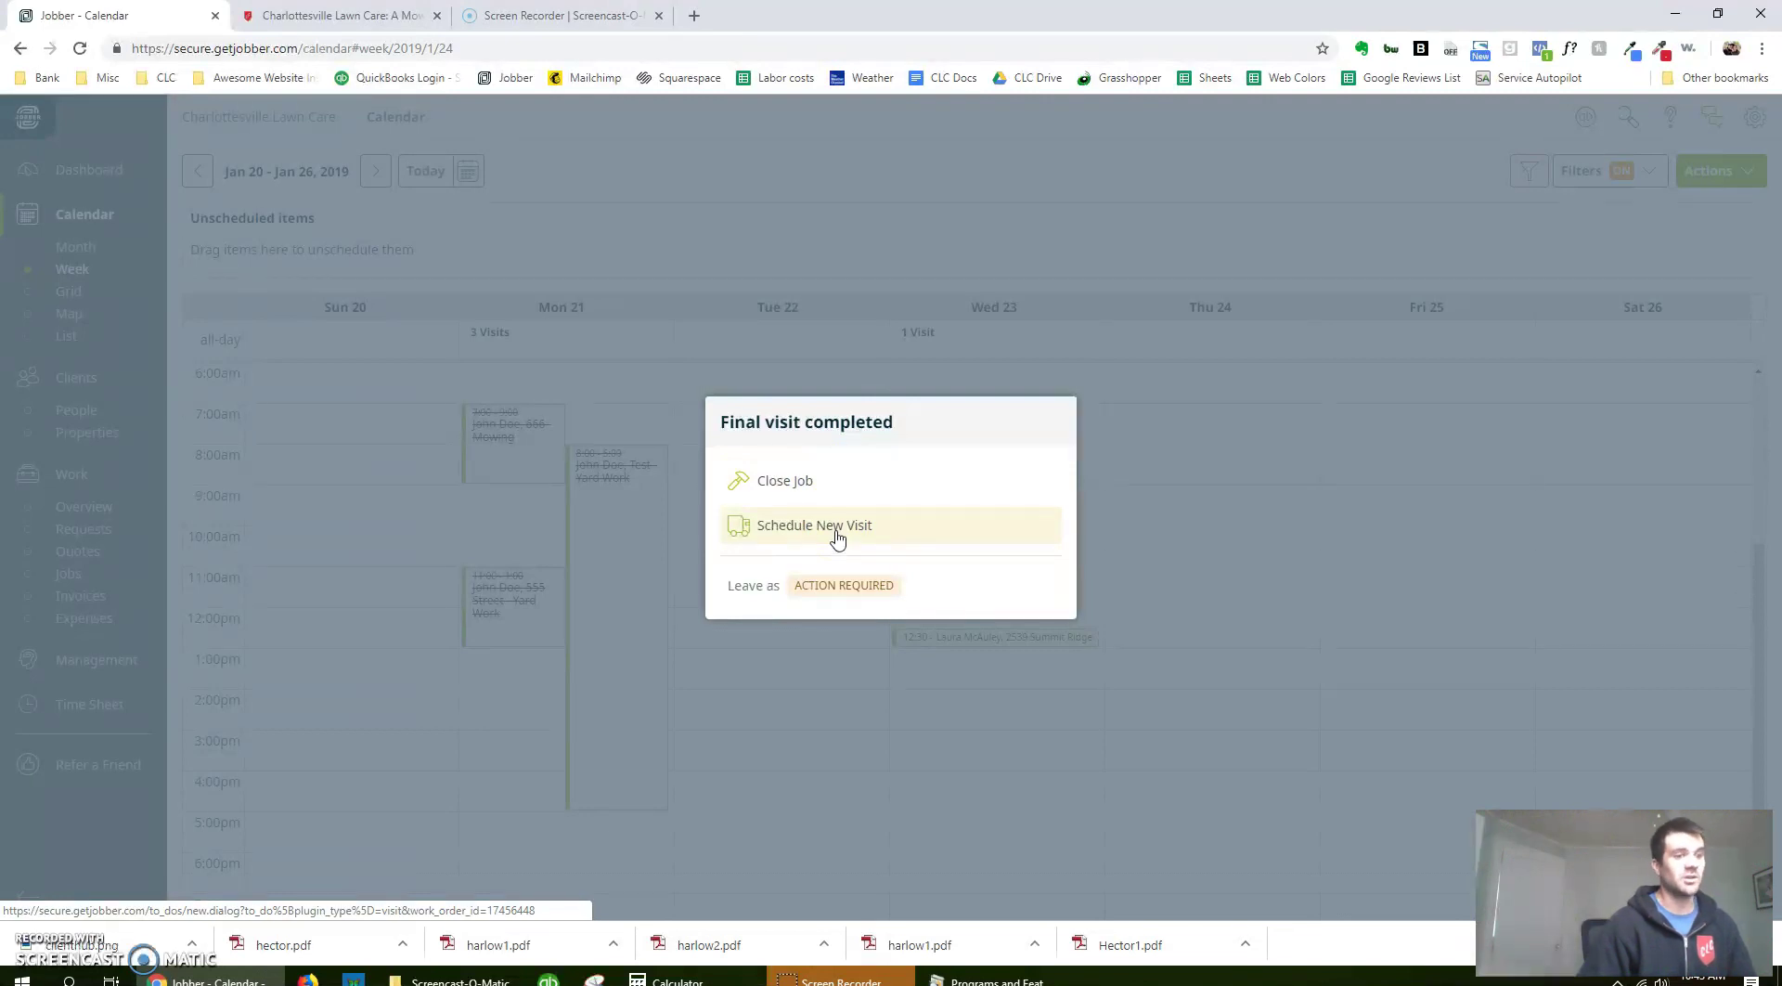
left_click(840, 489)
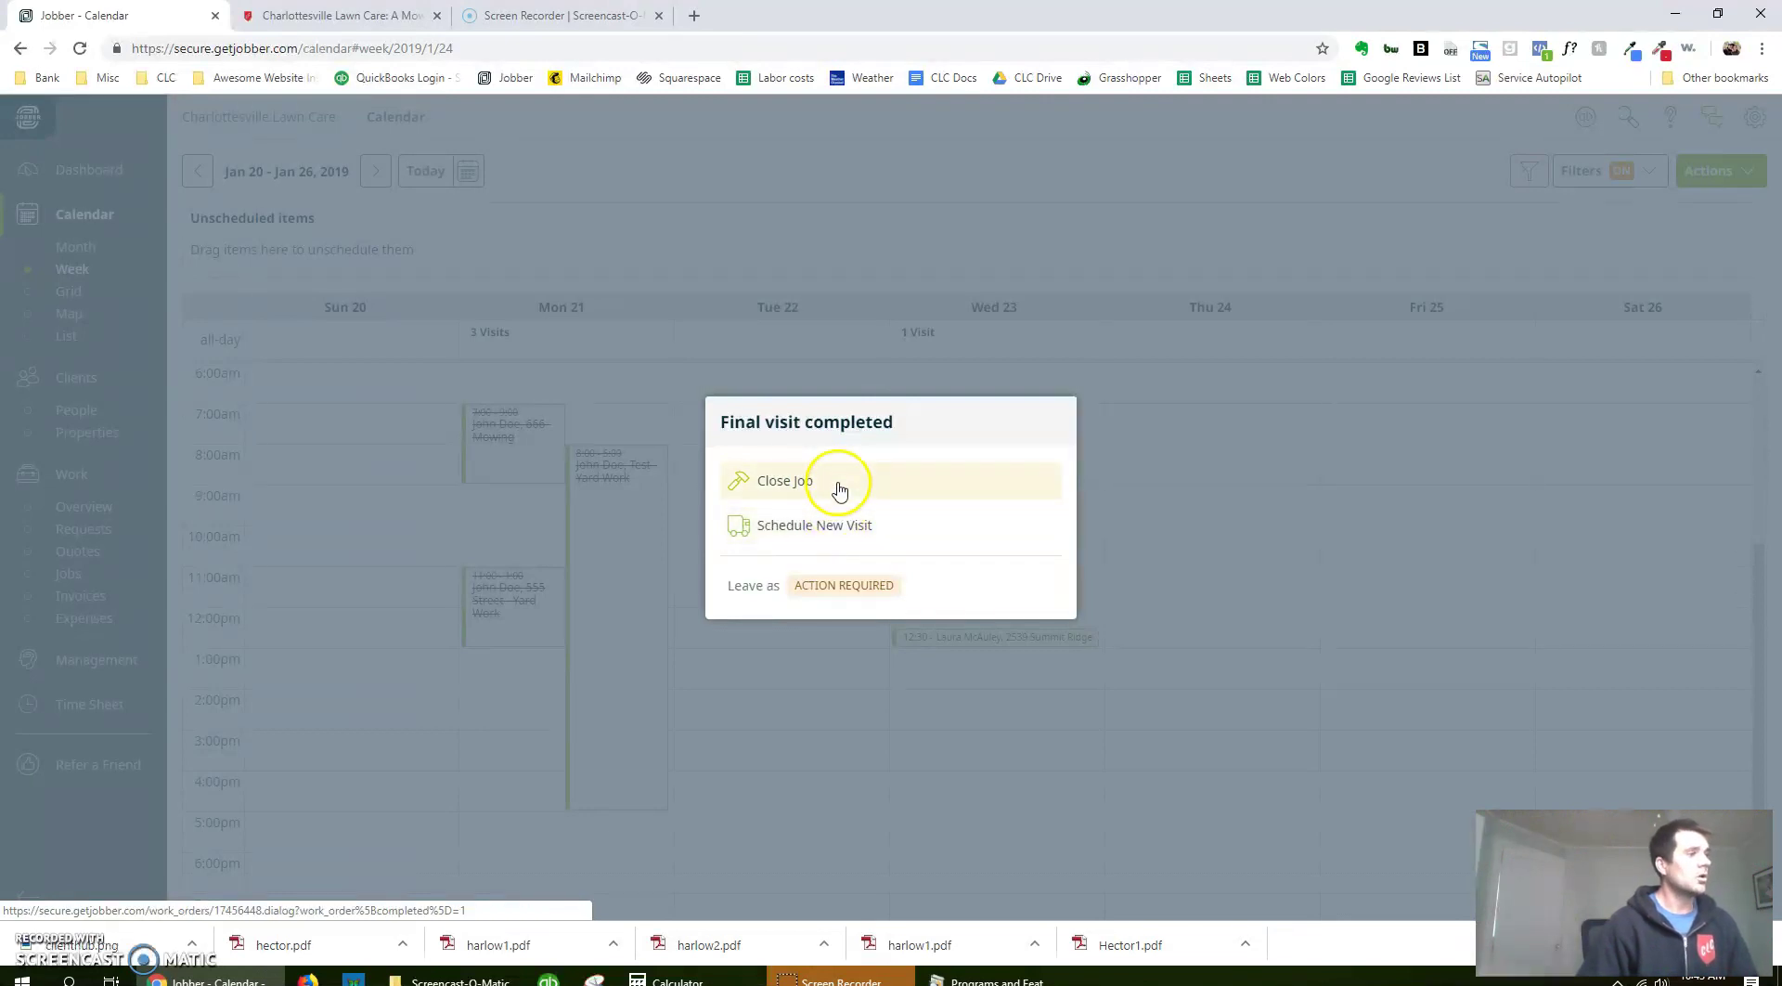
left_click(794, 483)
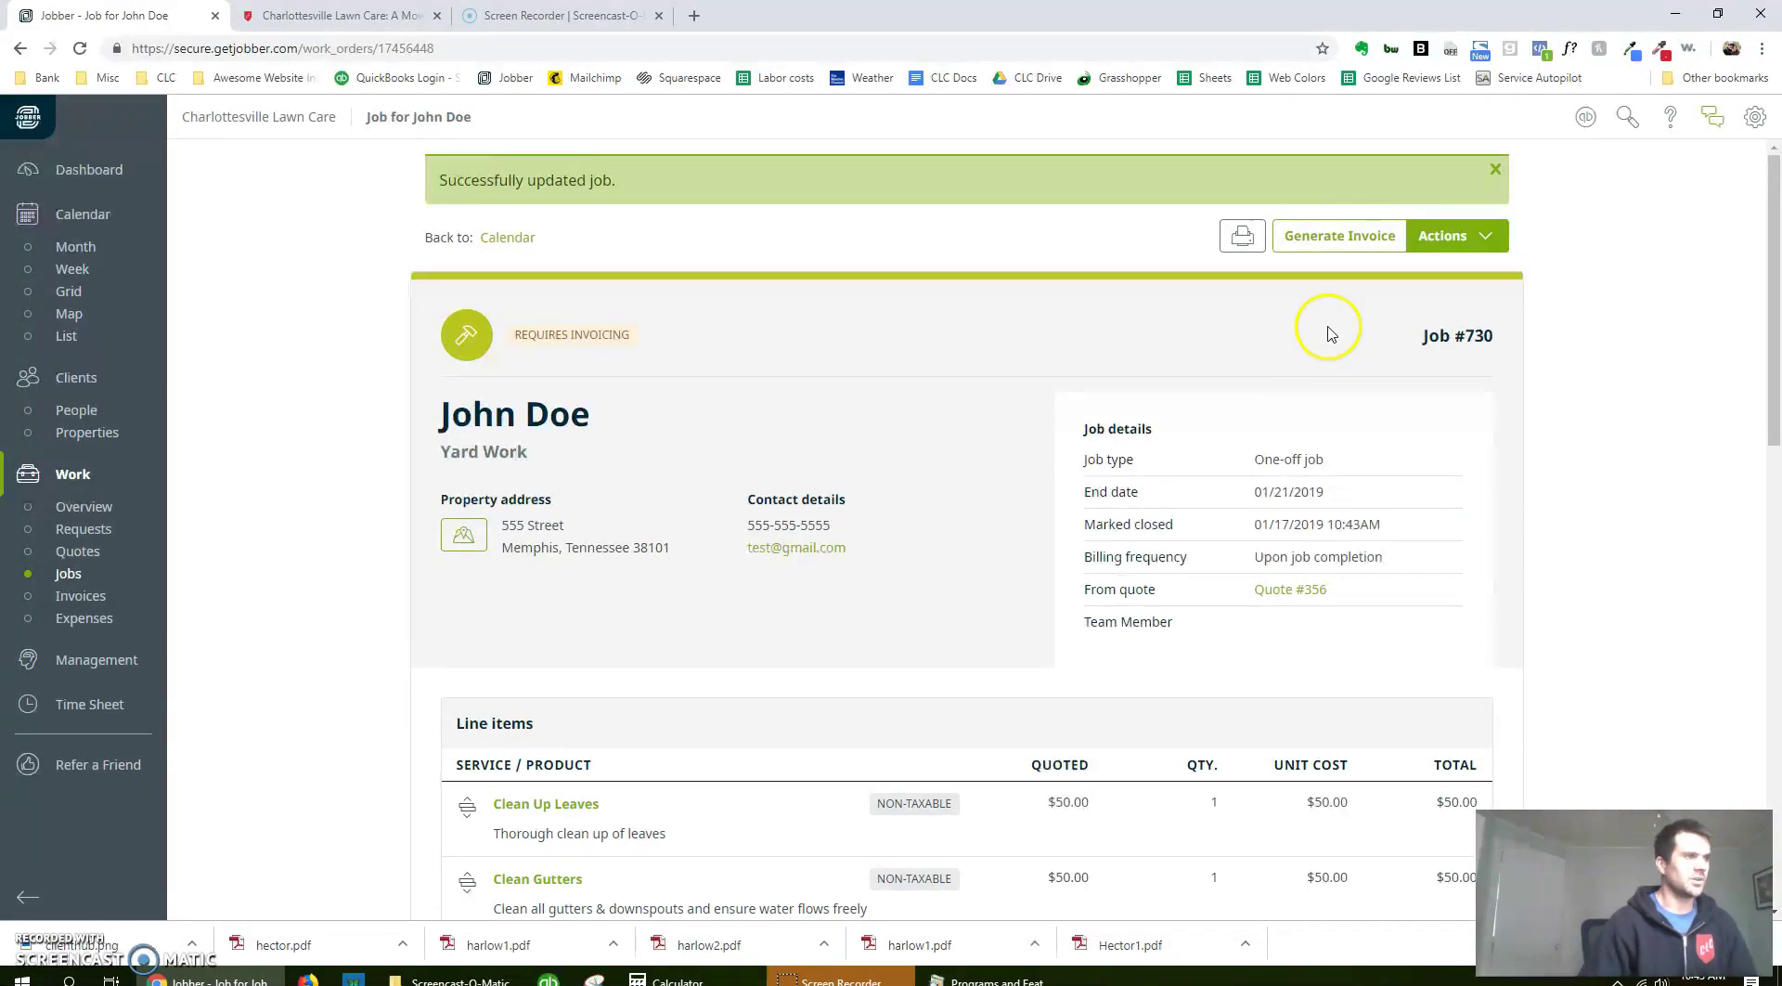
- Generate the closed job's invoice with a 25% discount and save it with the option to collect payment
left_click(1318, 243)
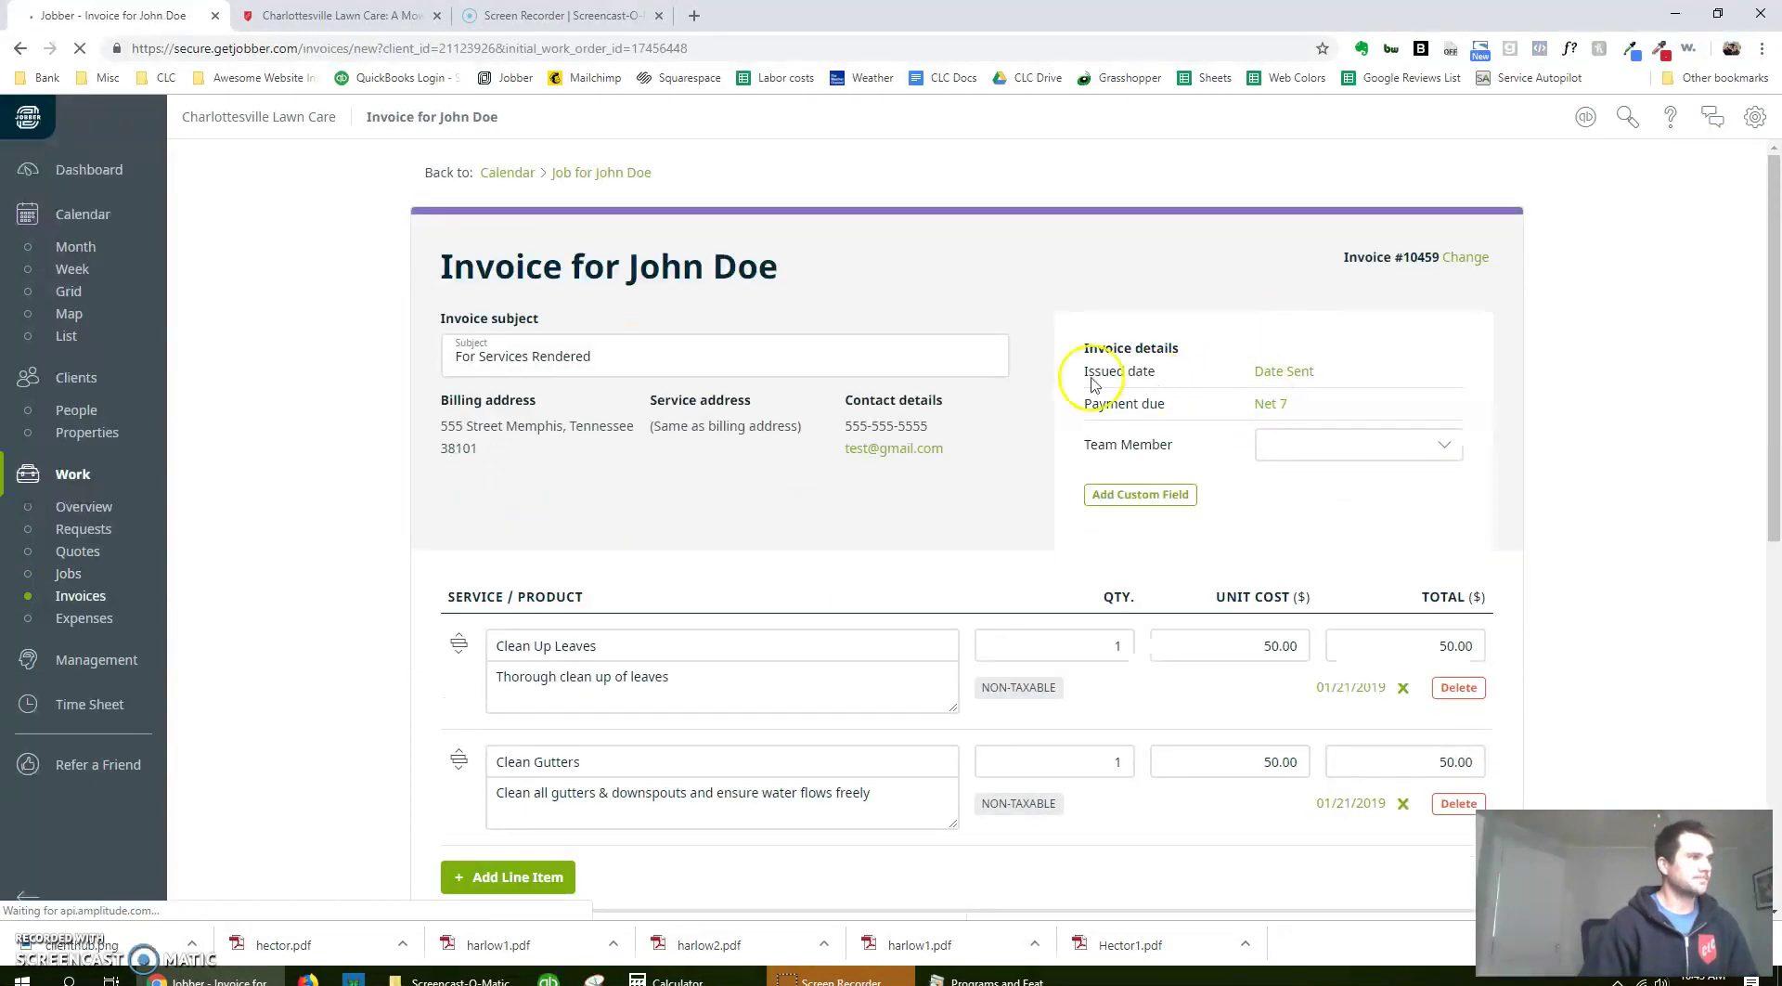
scroll(929, 429, "down", 8)
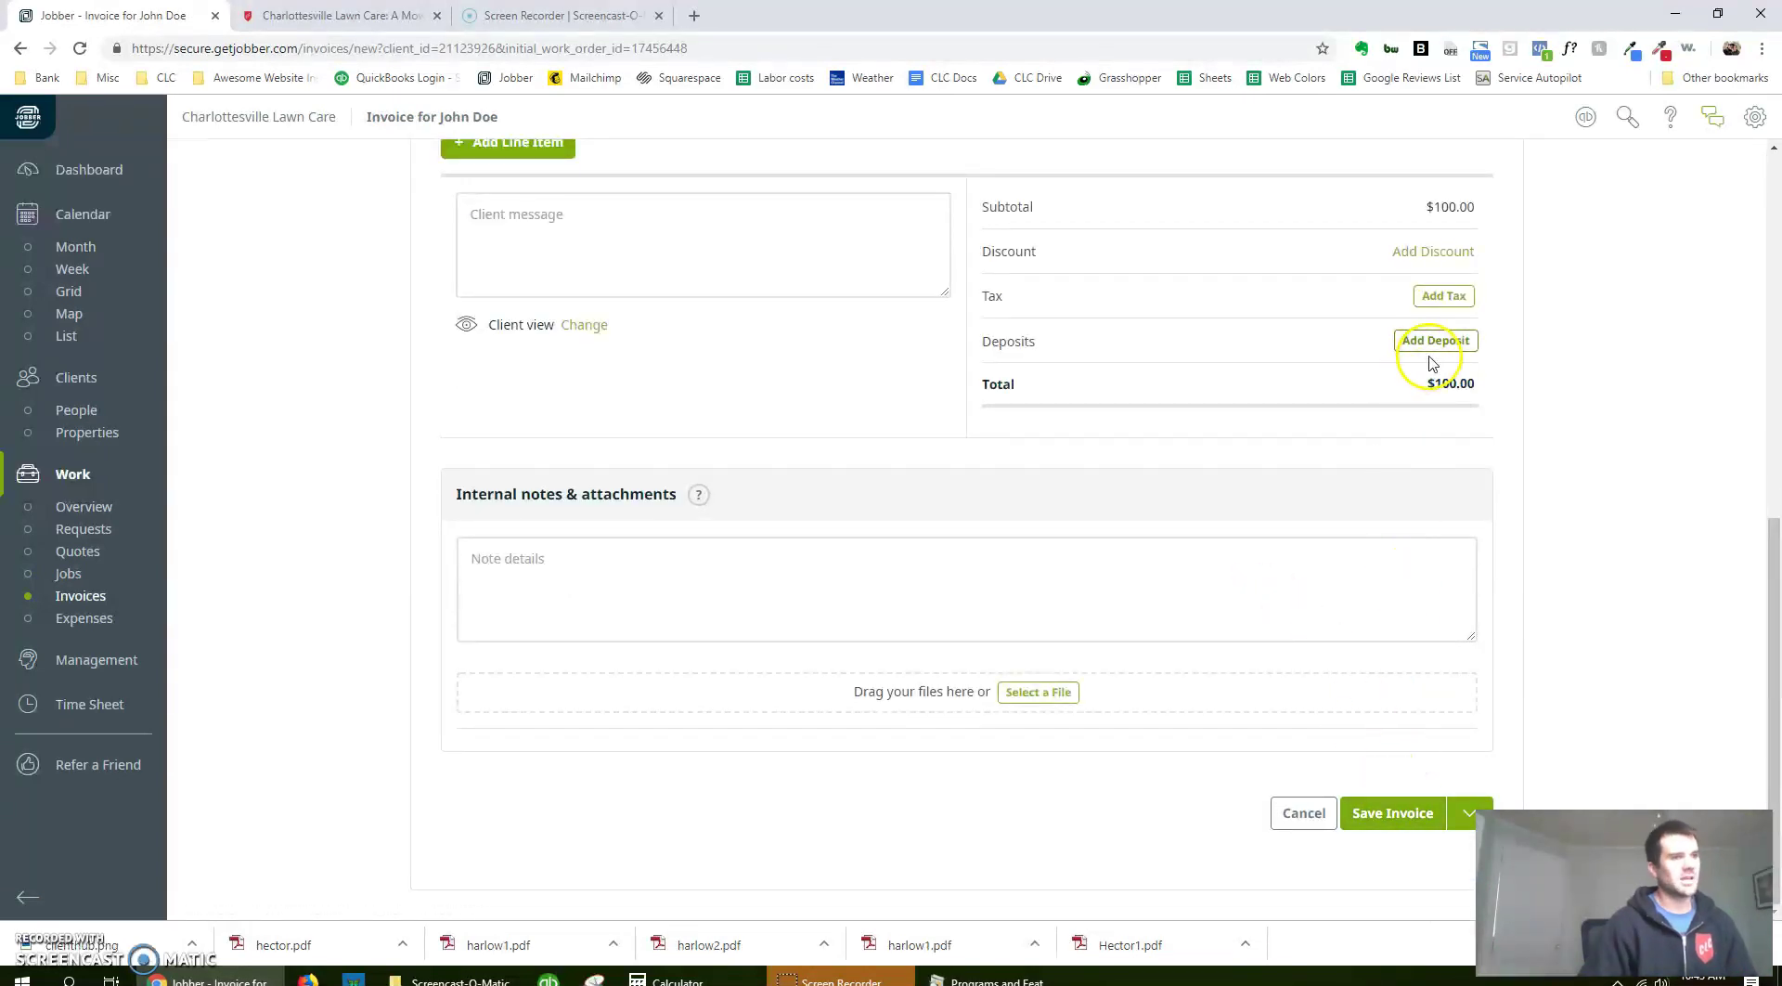
left_click(1437, 252)
left_click(1281, 254)
left_click(1271, 296)
left_click(1186, 256)
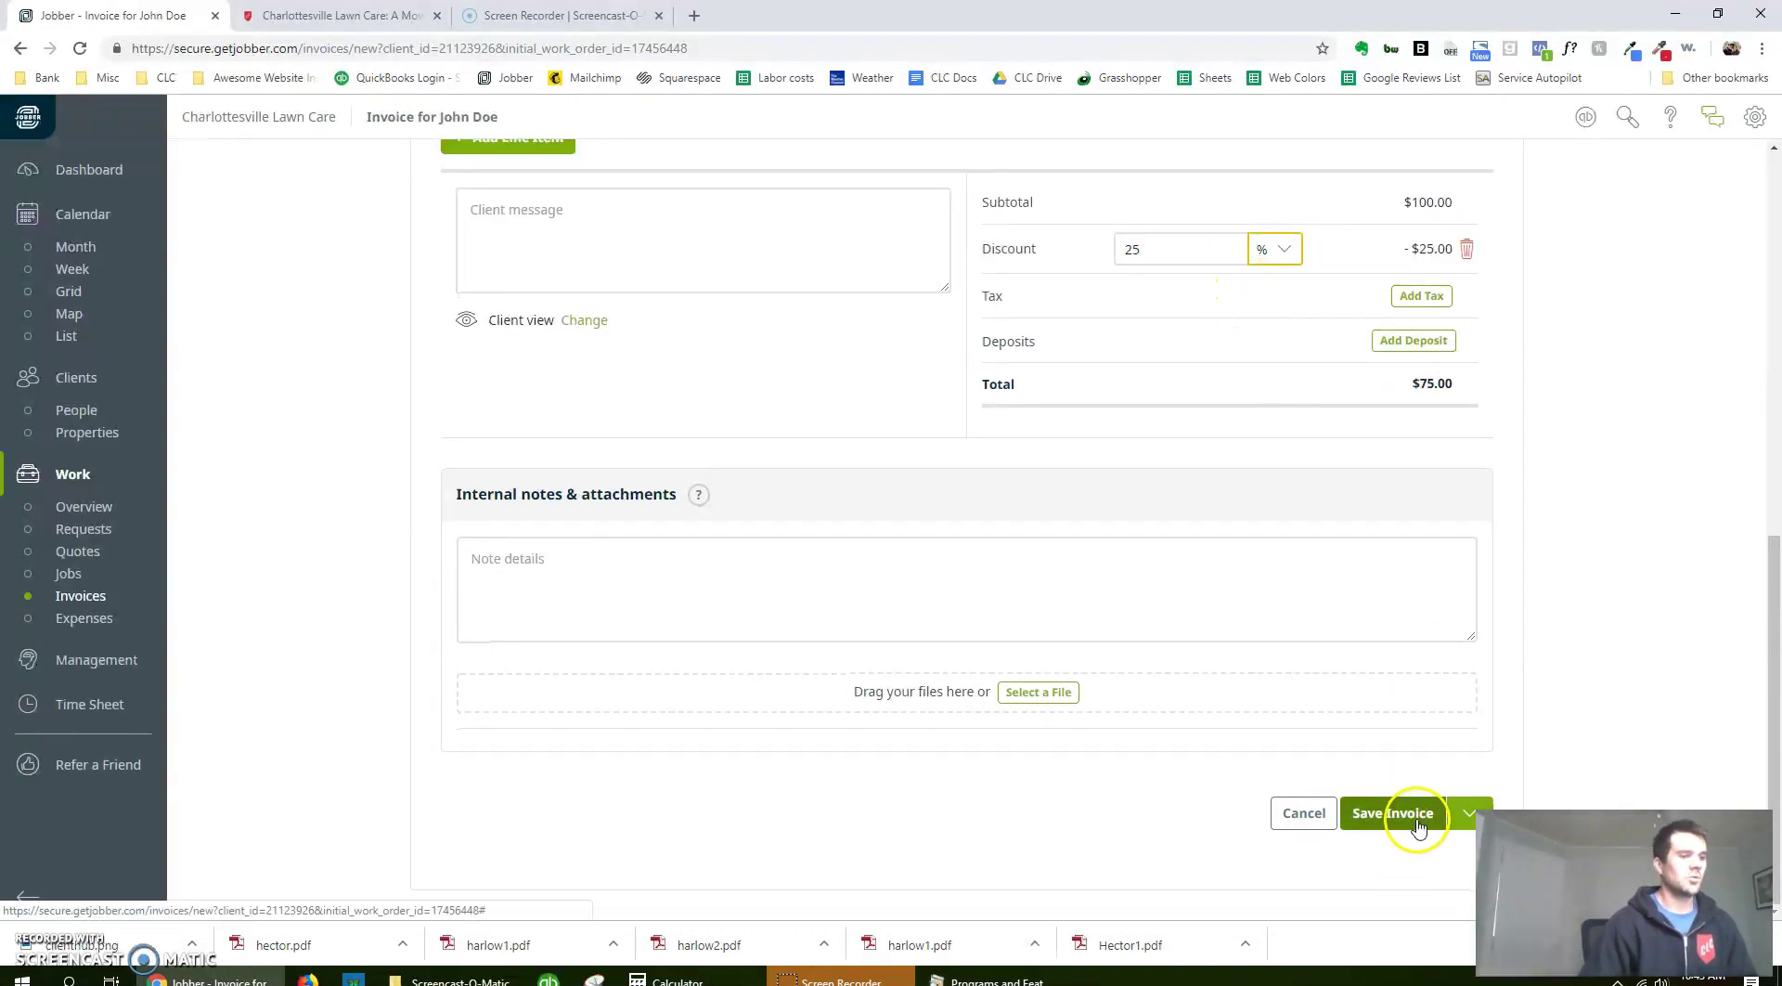
left_click(1460, 819)
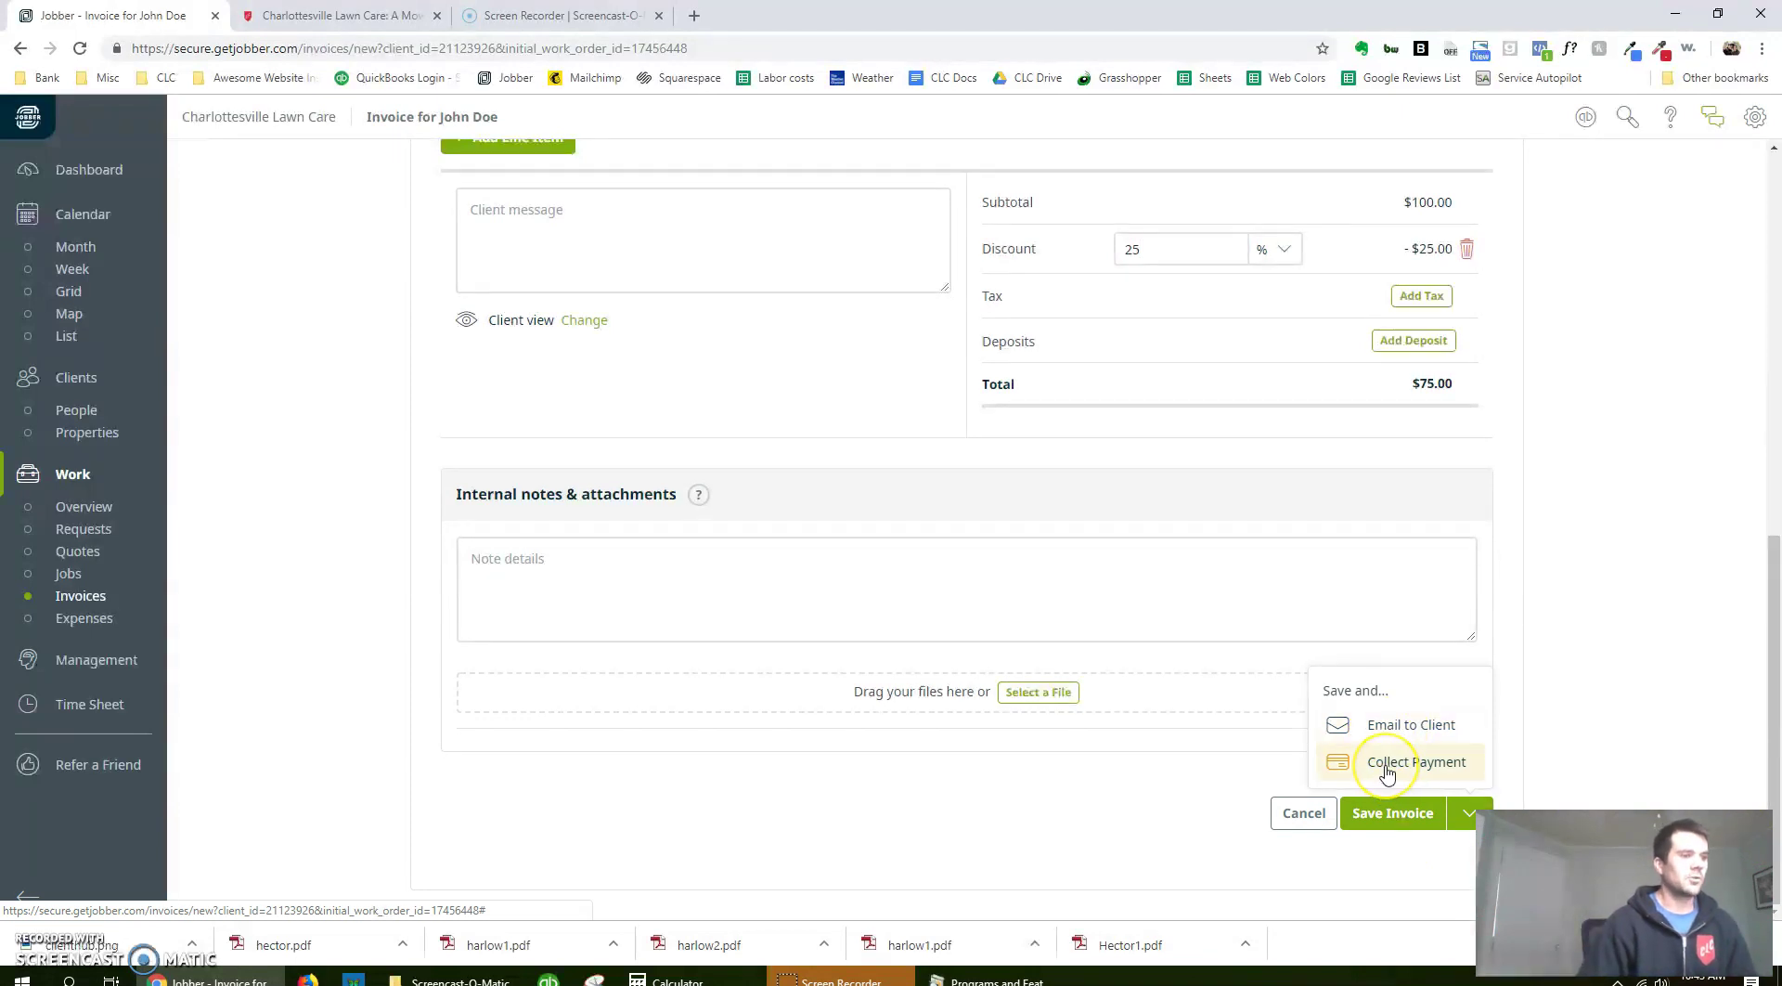
left_click(1387, 767)
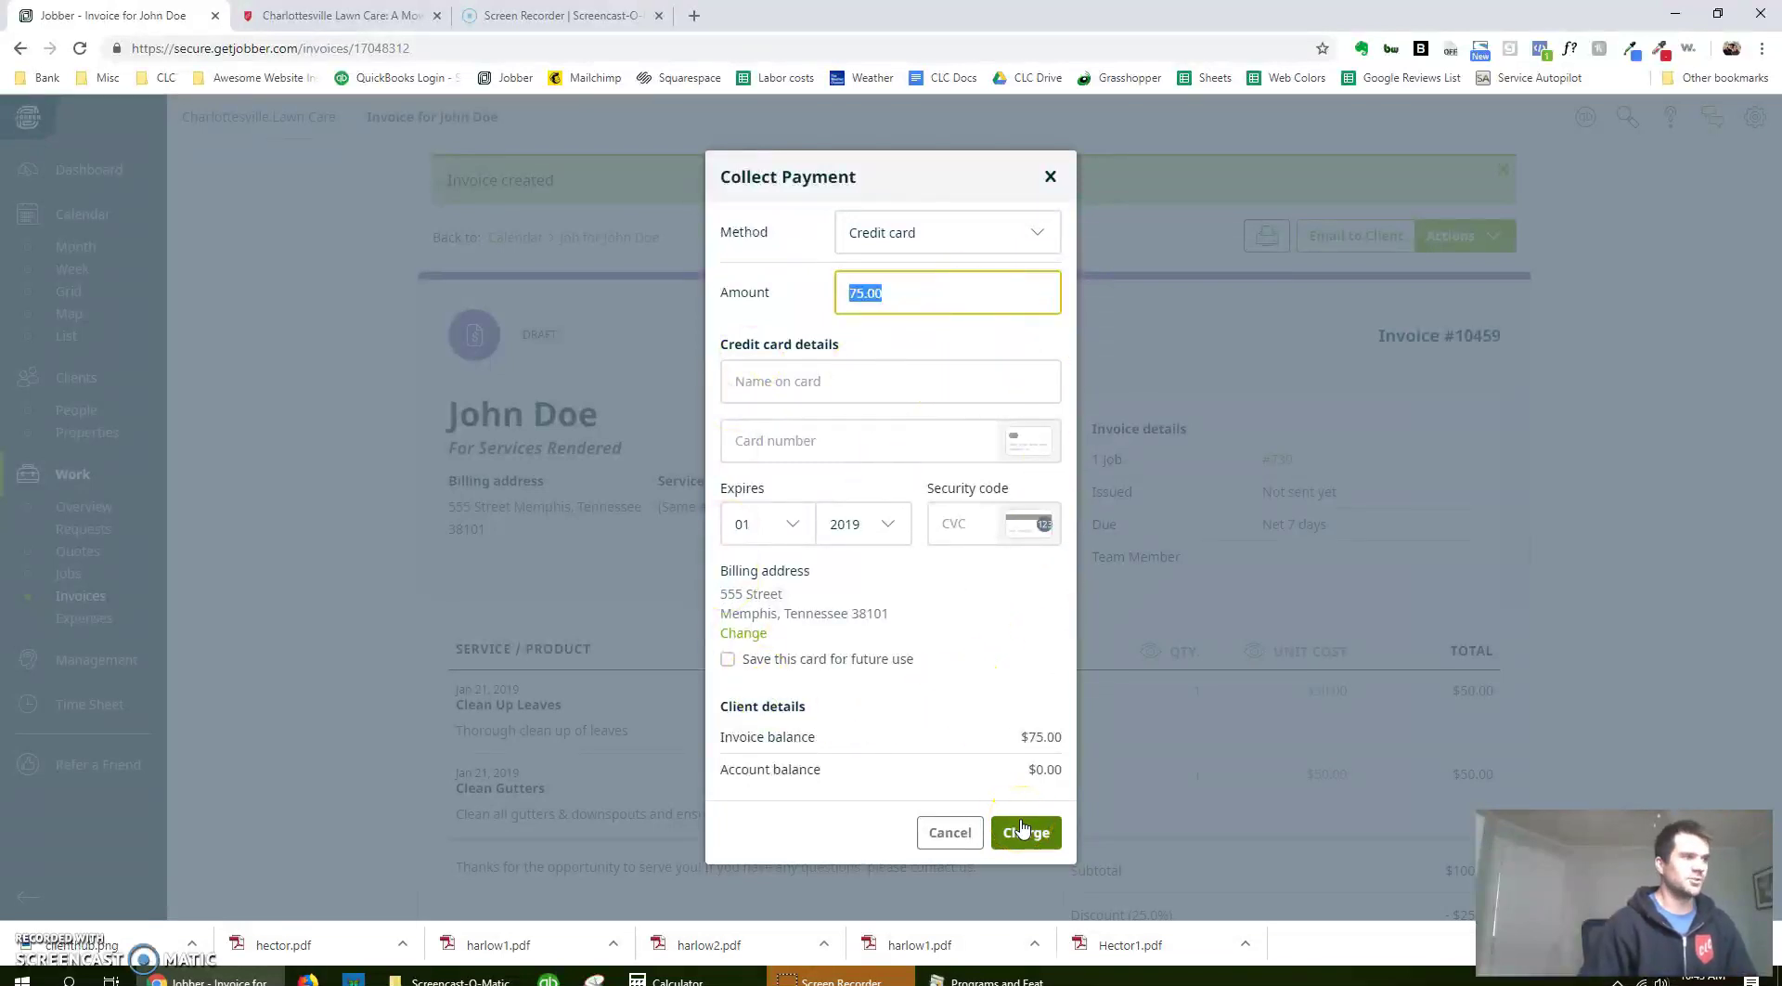
left_click(894, 234)
left_click(896, 336)
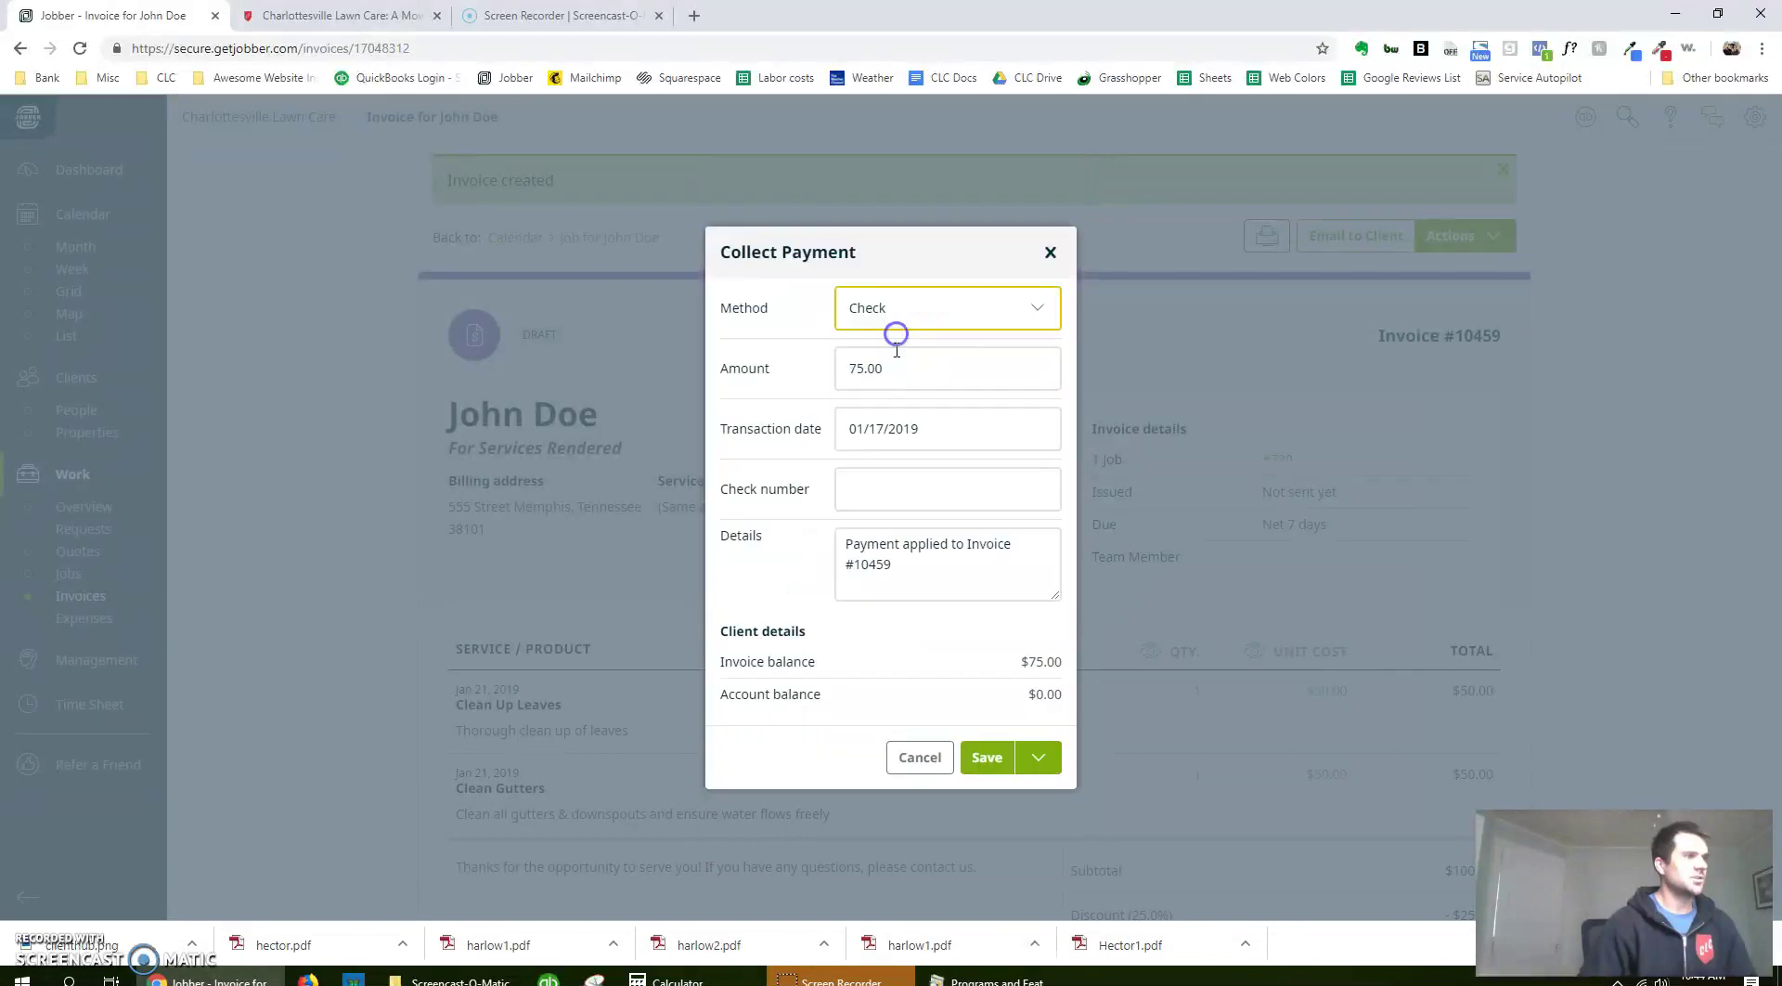
left_click(900, 490)
type("dddd")
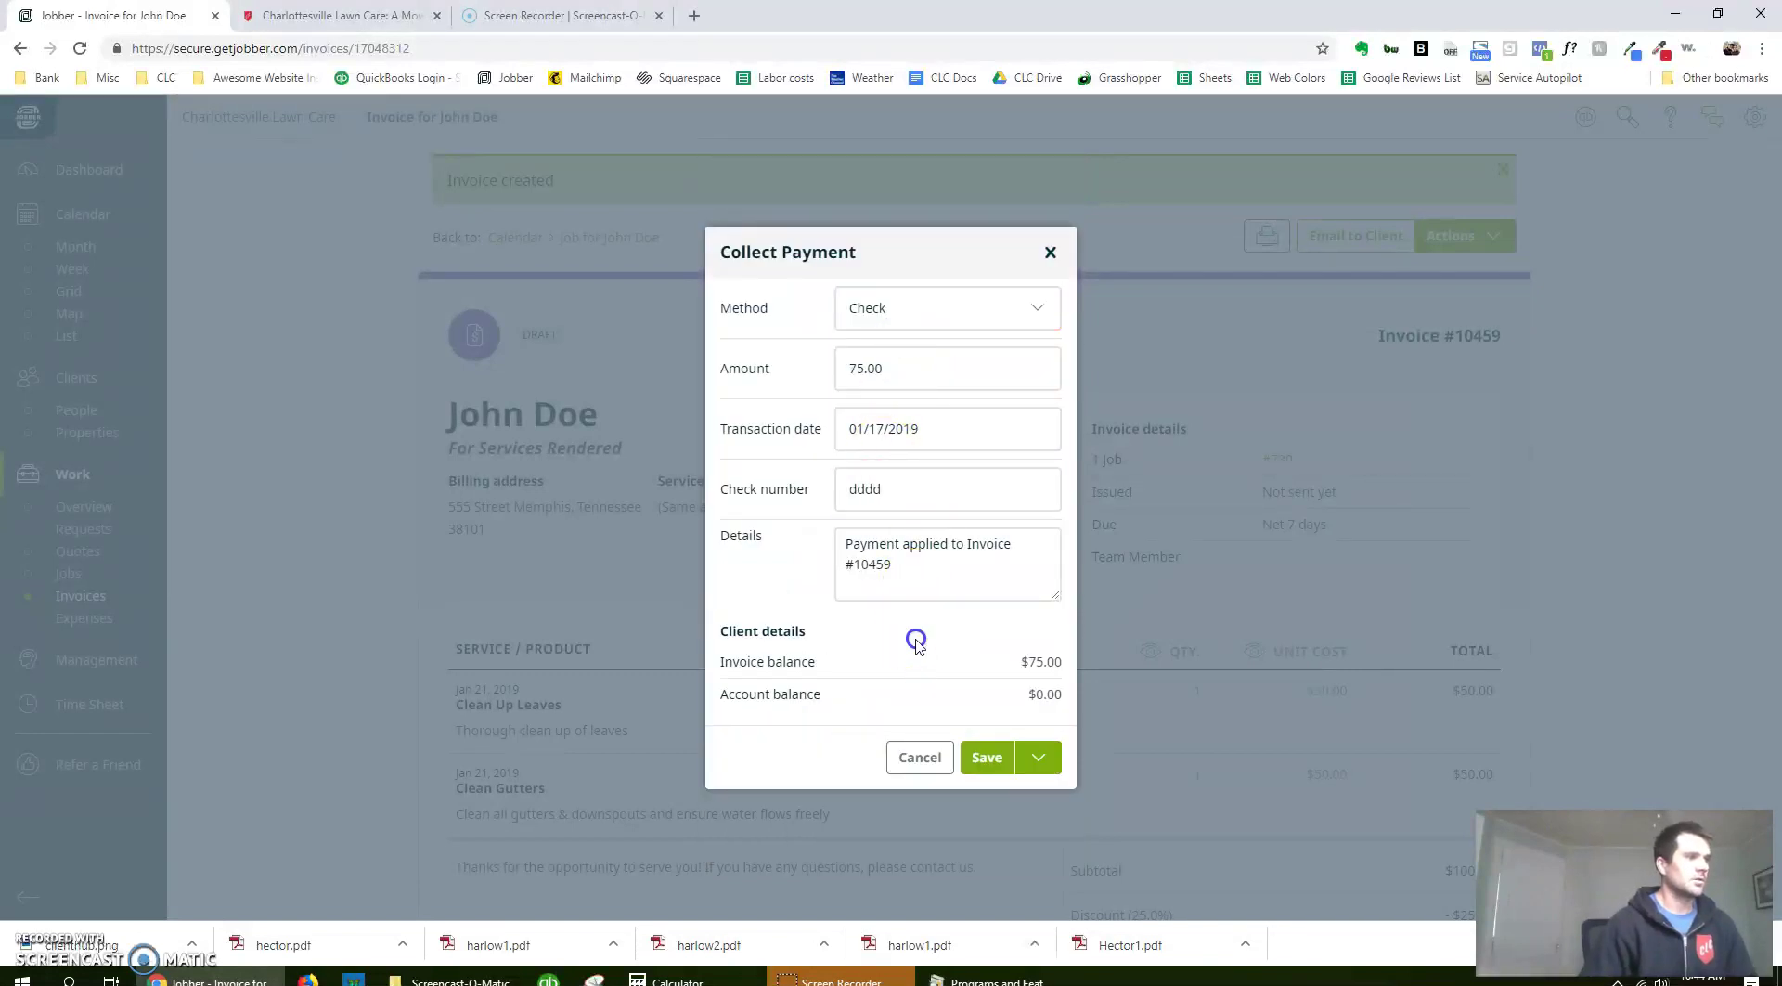
left_click(1037, 757)
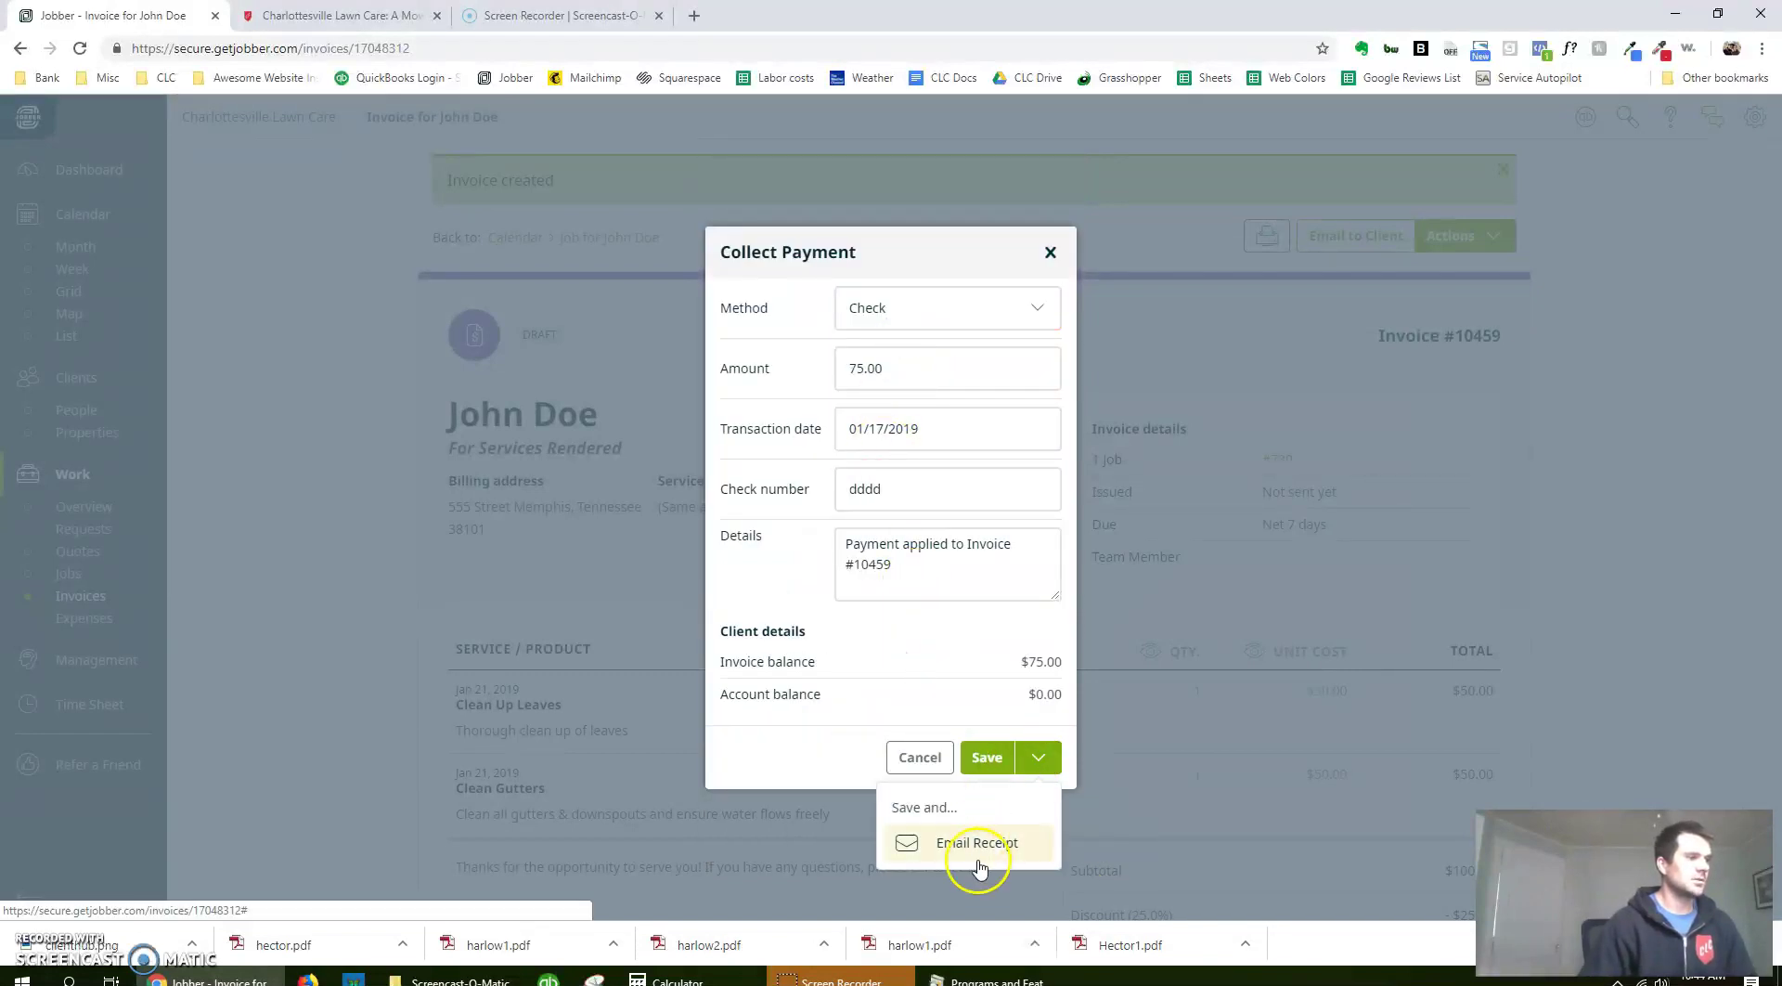
left_click(920, 757)
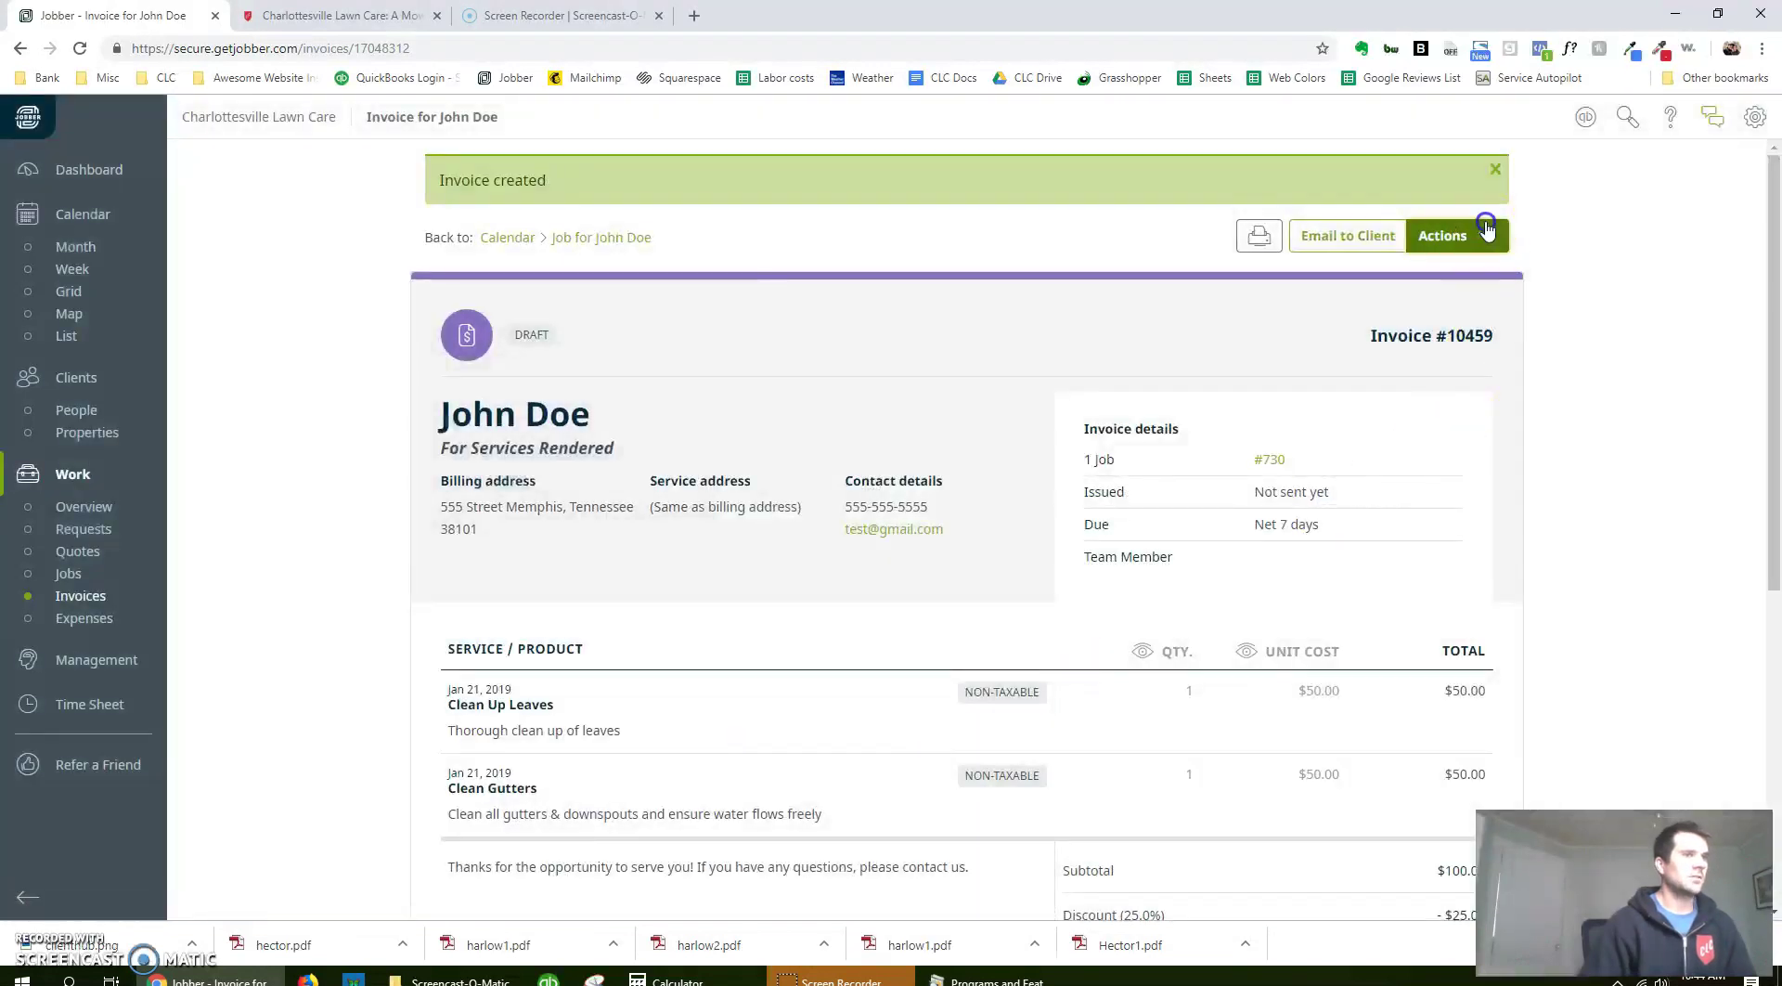
- Mark the invoice as sent and open the QuickBooks Online integration settings
left_click(1485, 234)
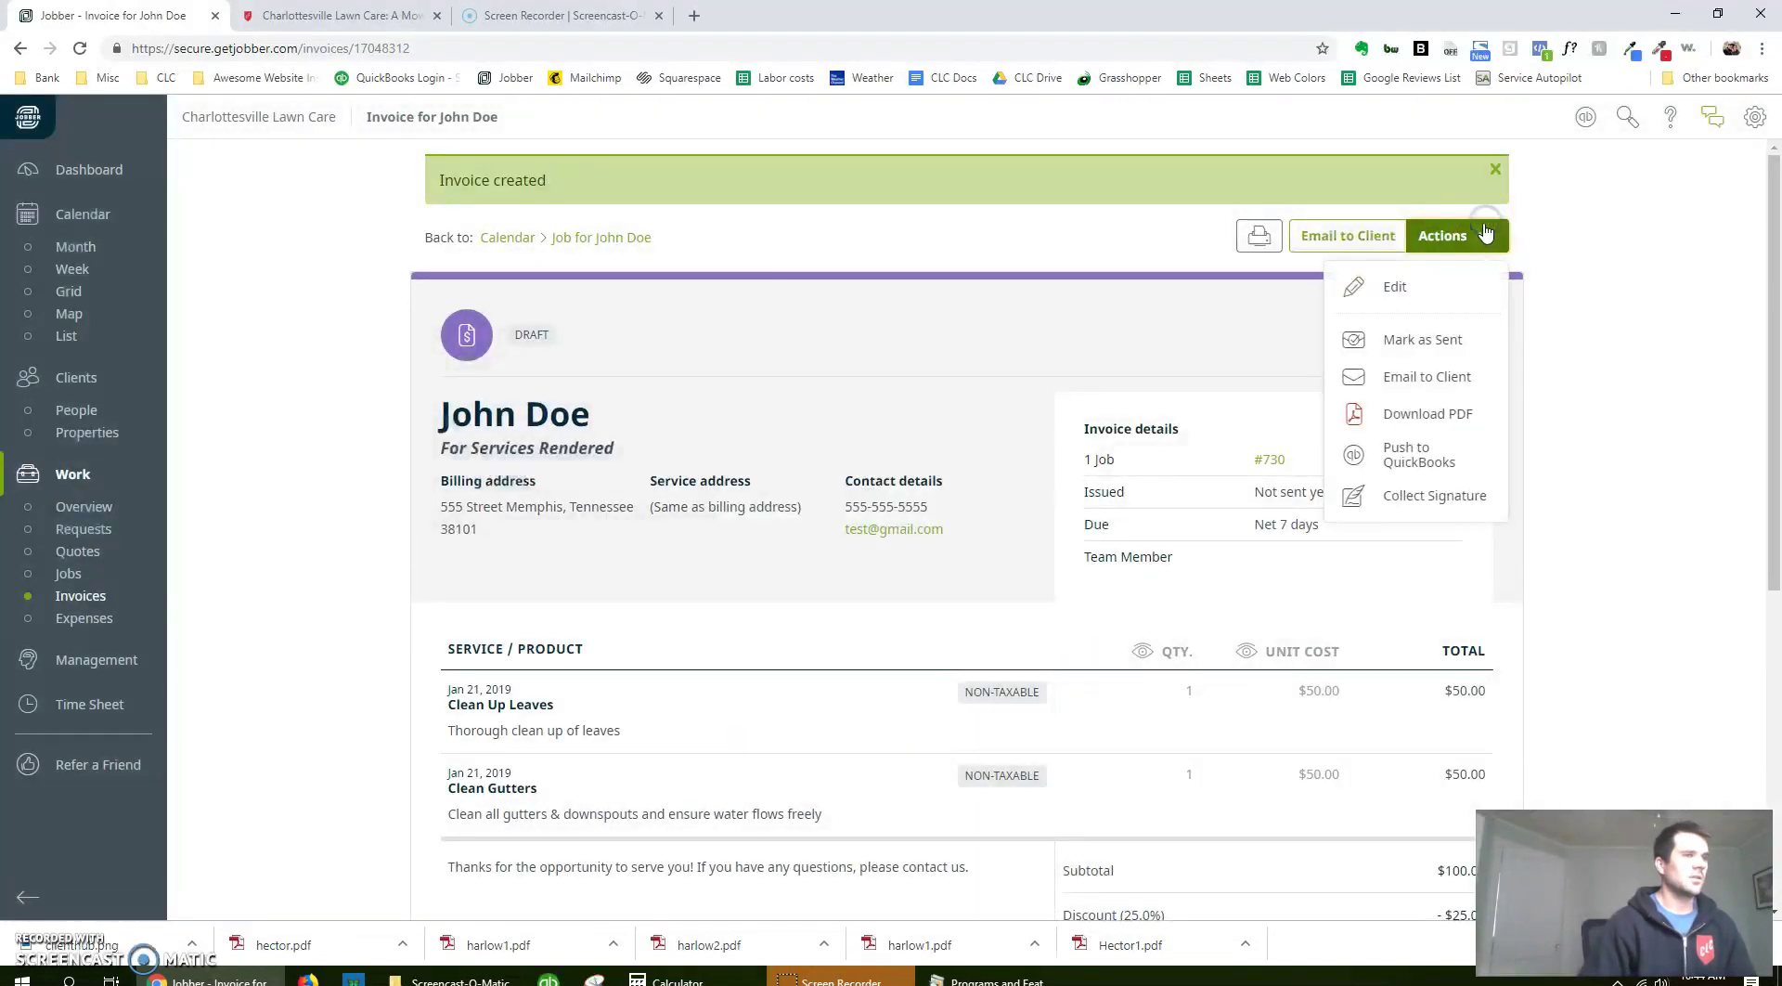
left_click(1446, 334)
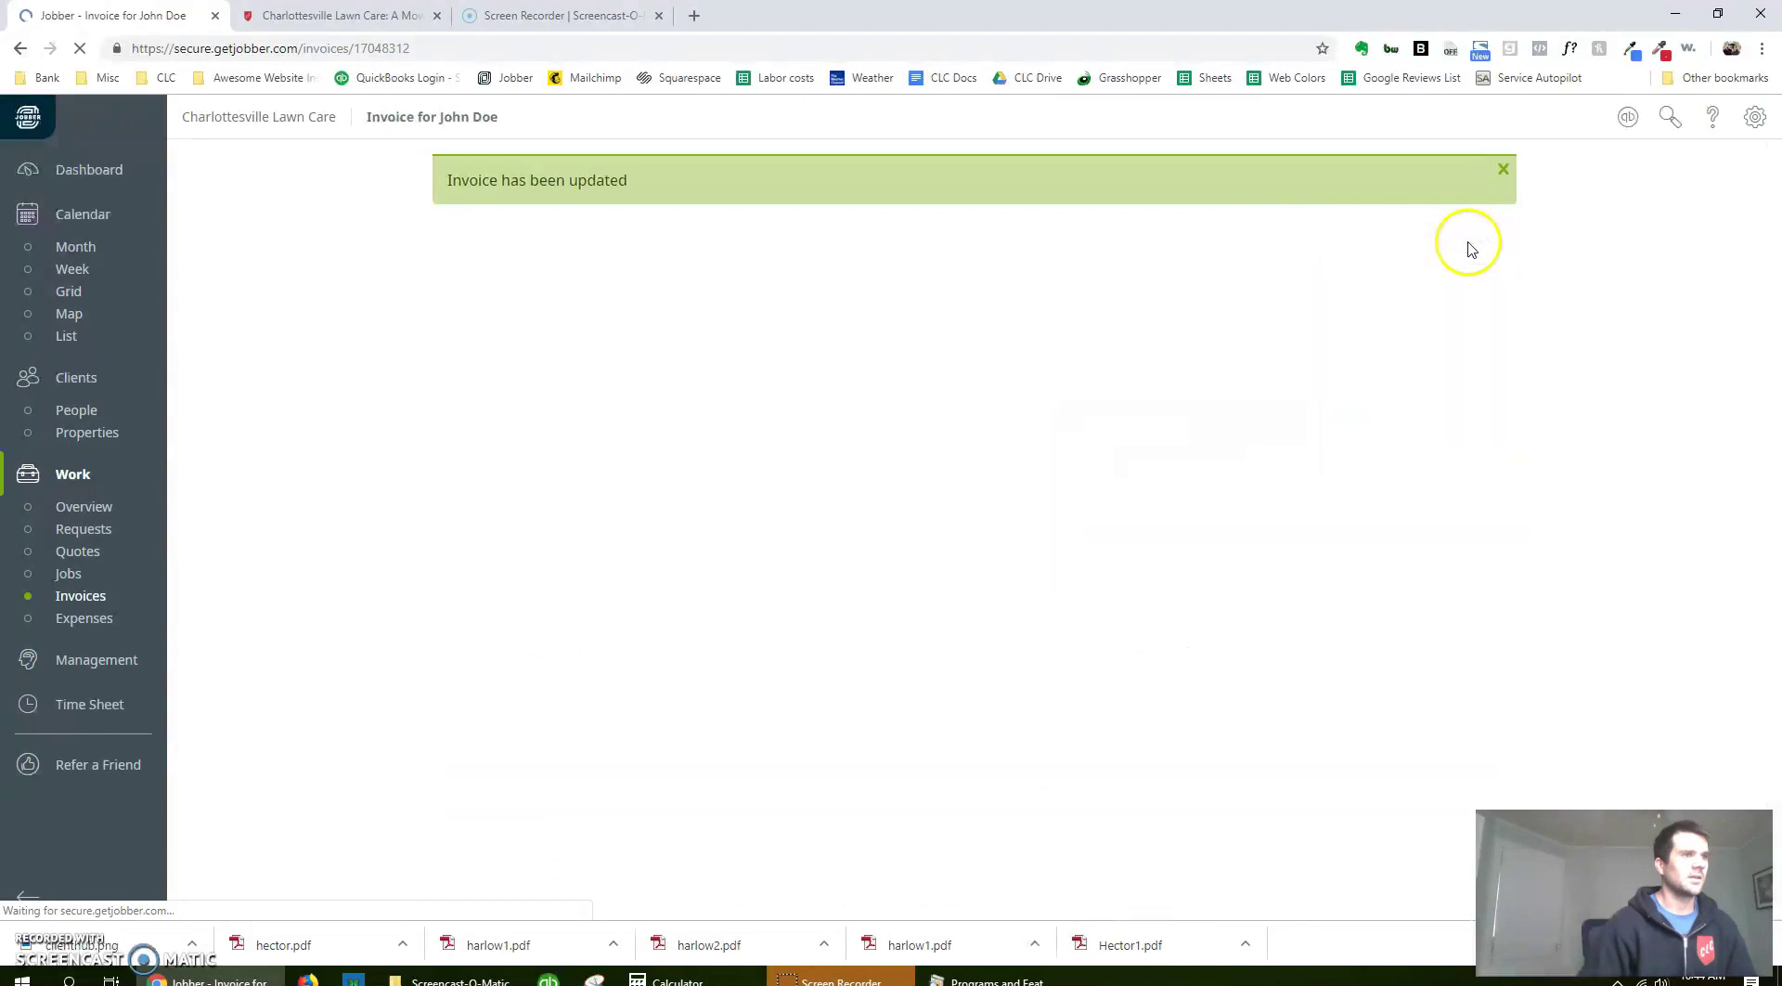
left_click(1585, 117)
left_click(1549, 213)
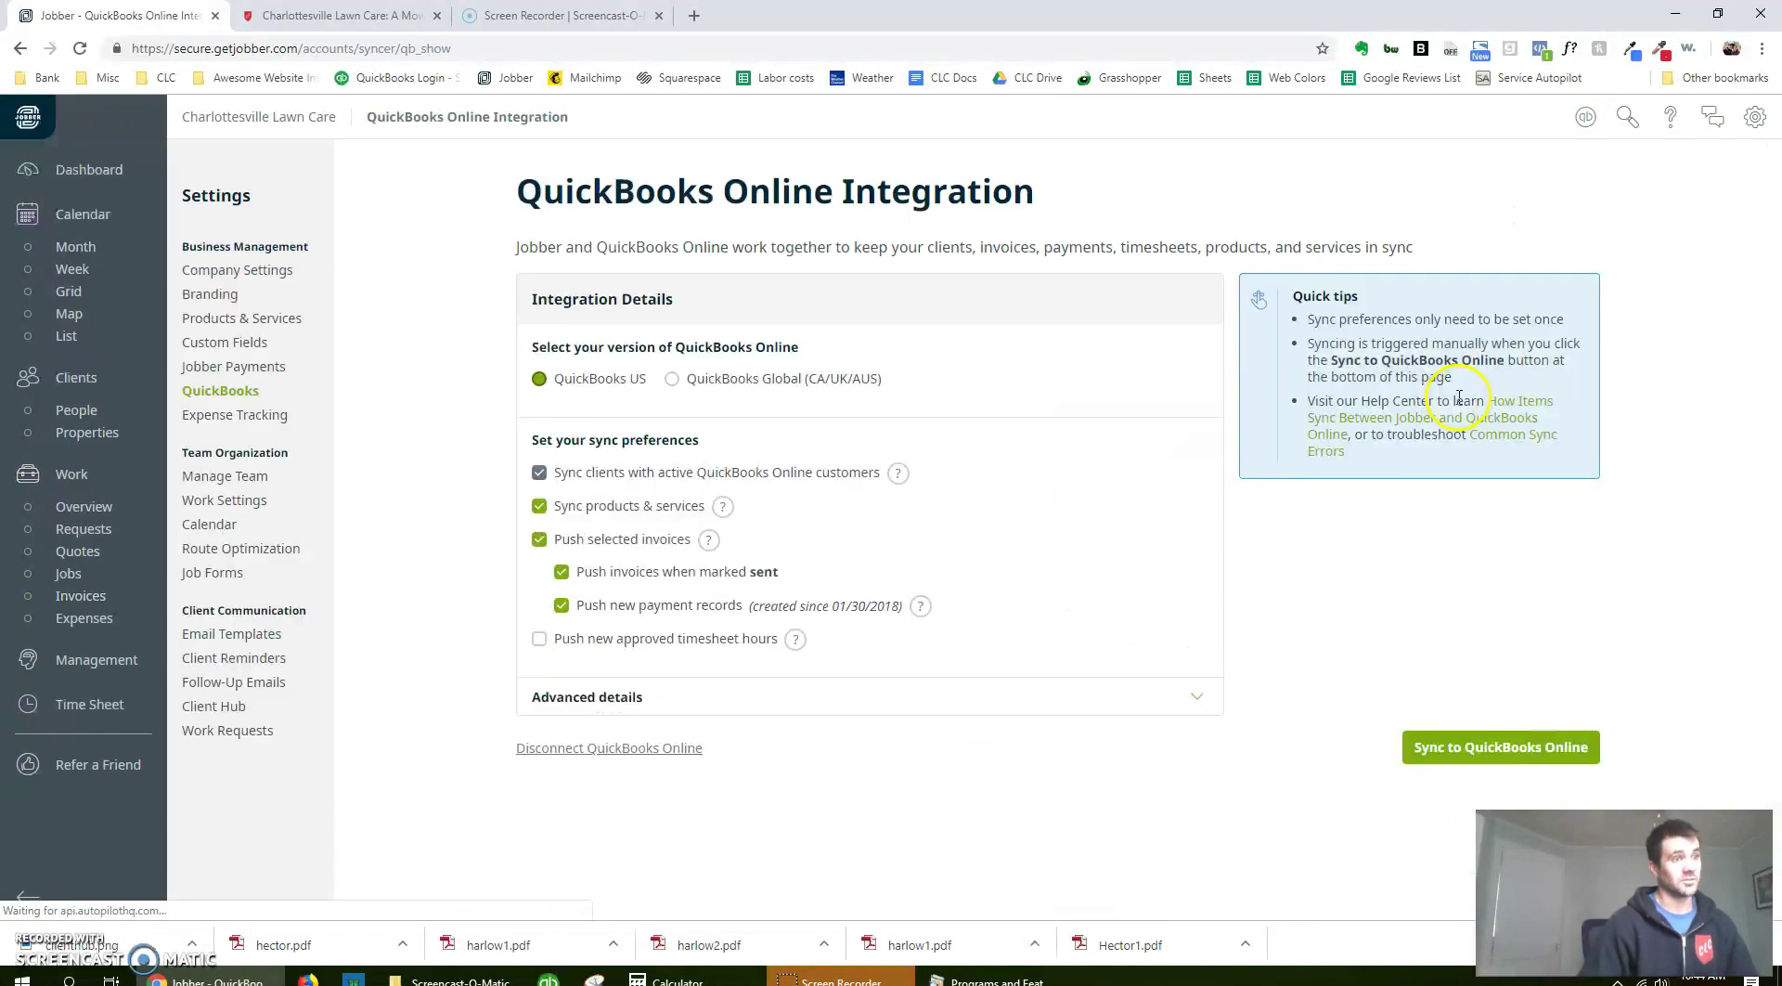